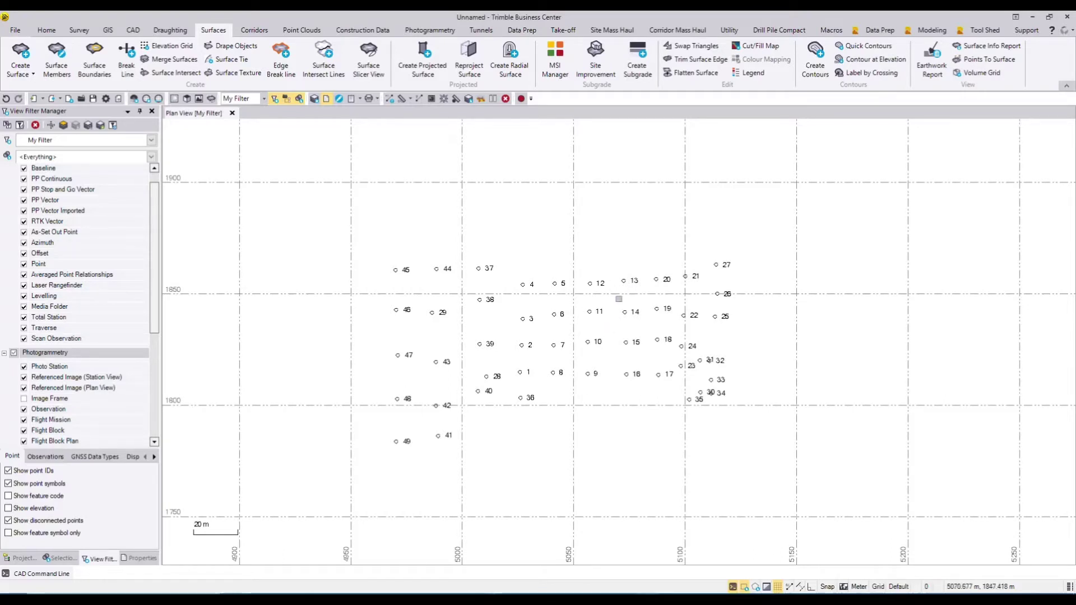
Step: Expand the imported files in the project tree and display the empty object properties pane
middle_click_drag(631, 291, 655, 266)
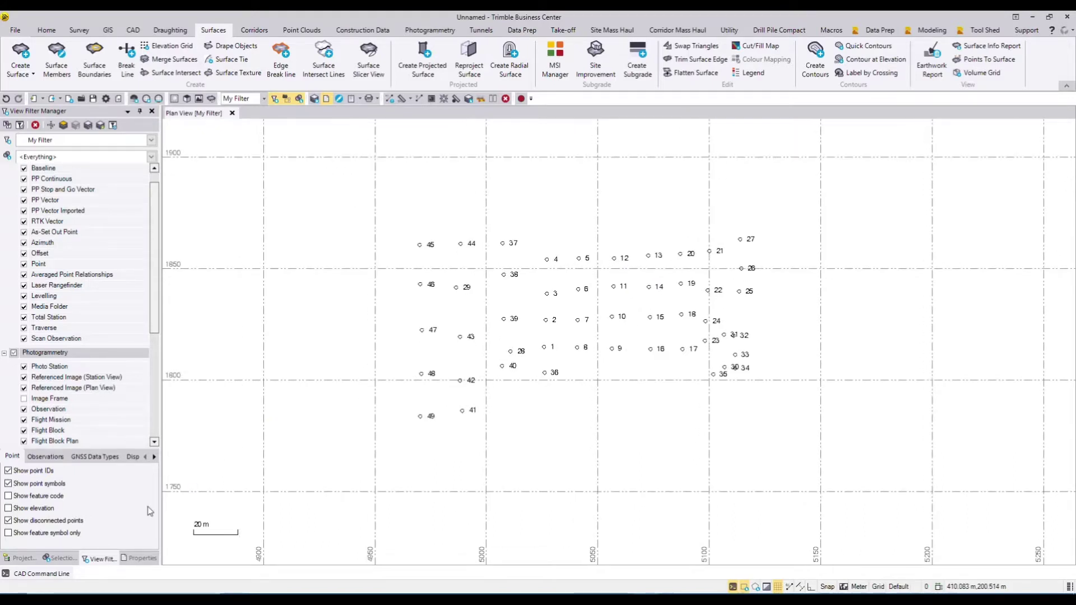
left_click(19, 558)
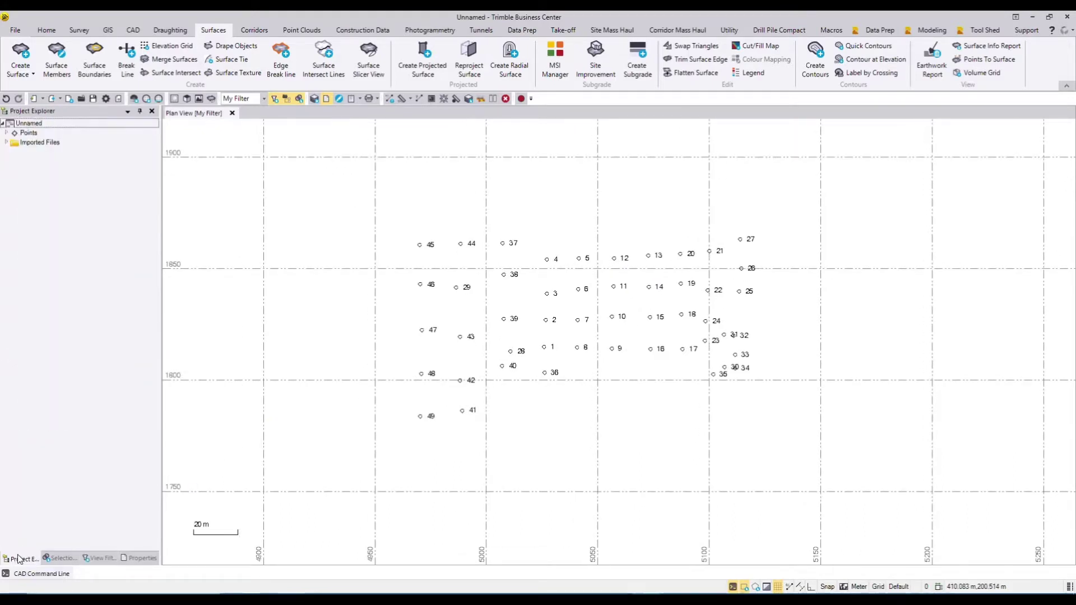
left_click(6, 142)
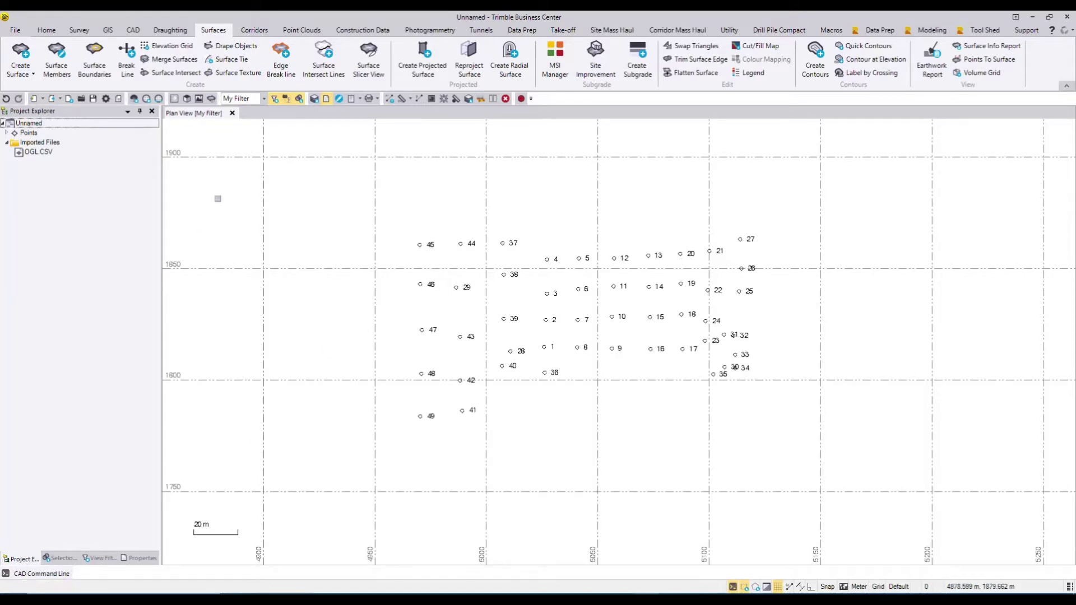
left_click(299, 99)
left_click(144, 559)
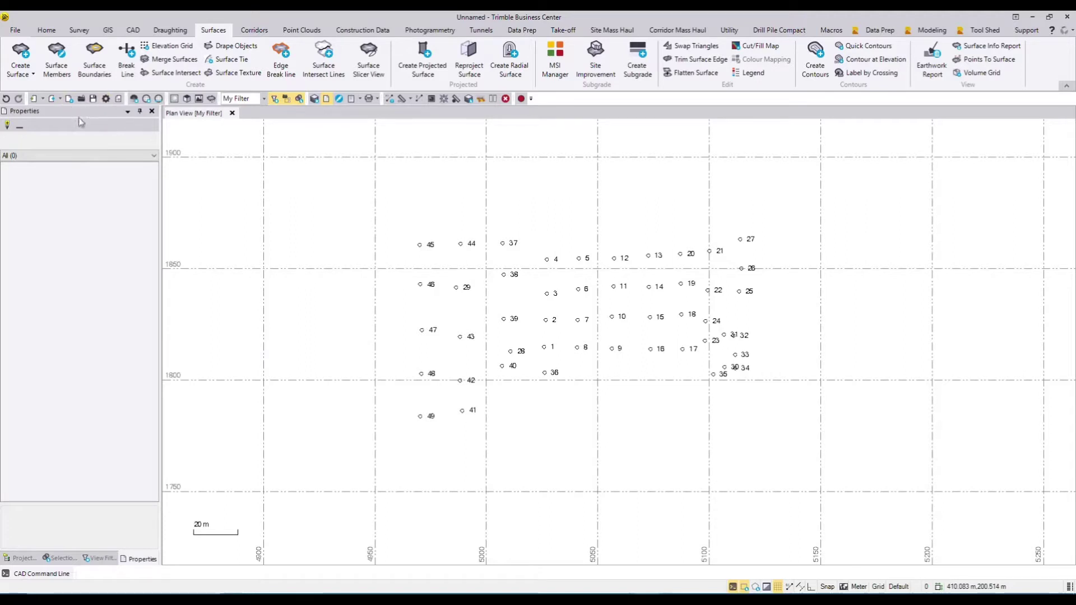
Step: Dock the CAD Command Line open beneath the plan view and shrink it to its minimum height
mouse_move(79, 573)
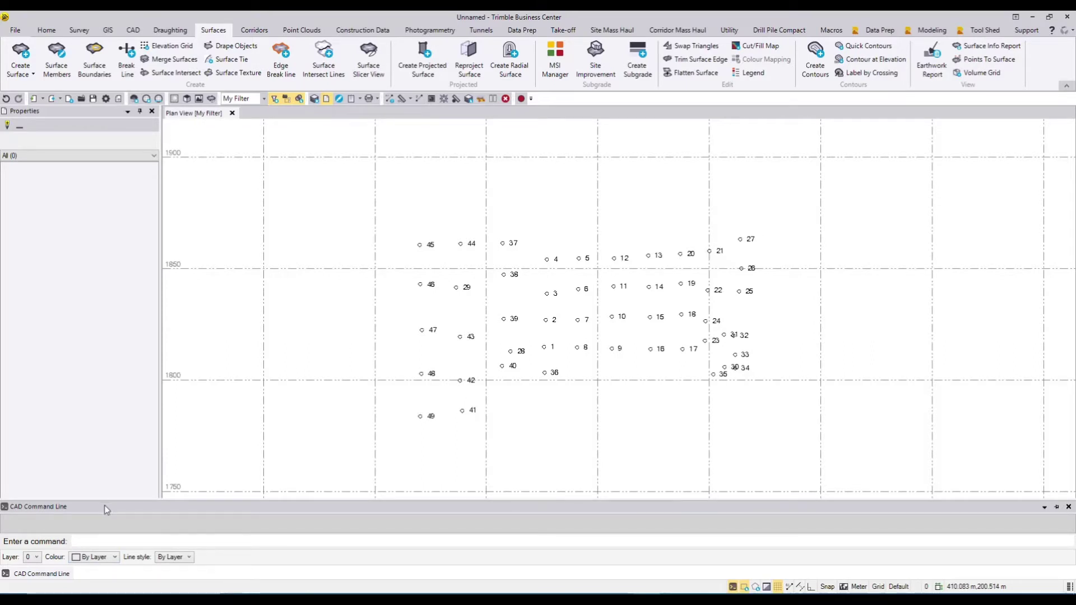
left_click(732, 586)
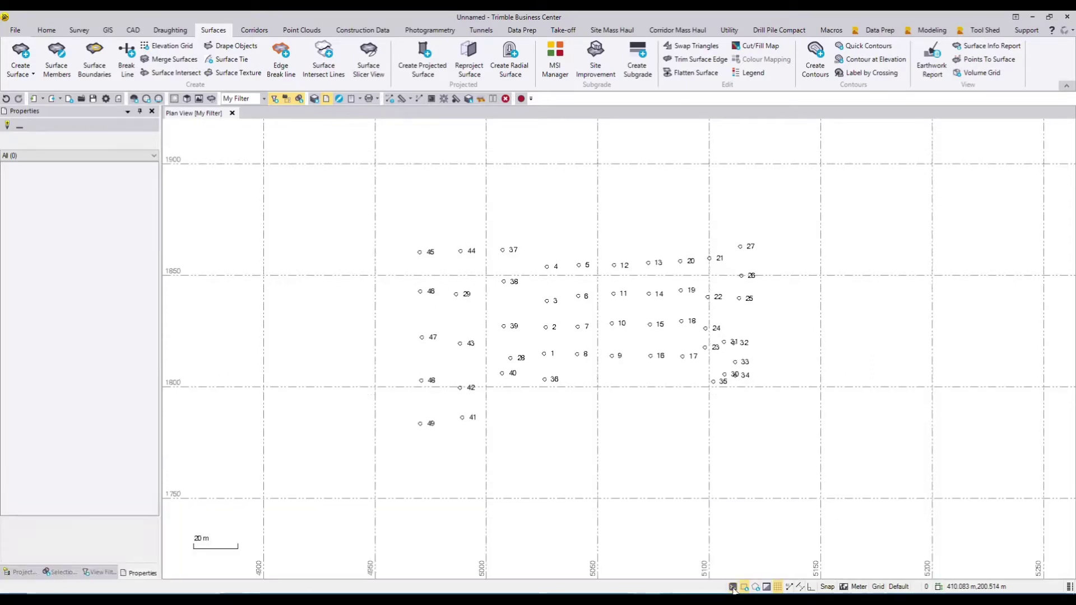
left_click(732, 587)
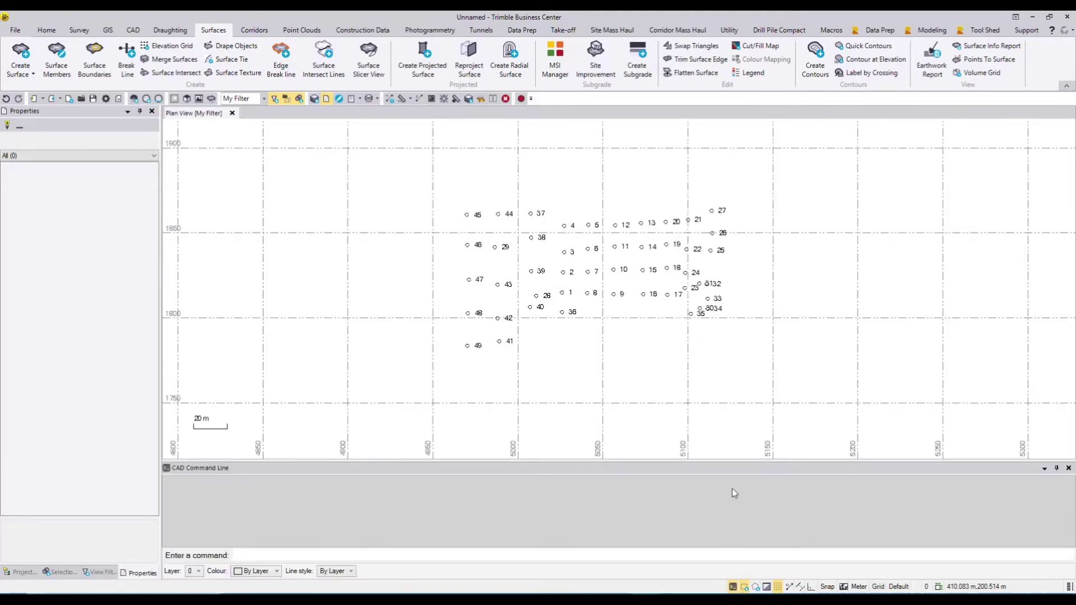
left_click_drag(731, 462, 731, 535)
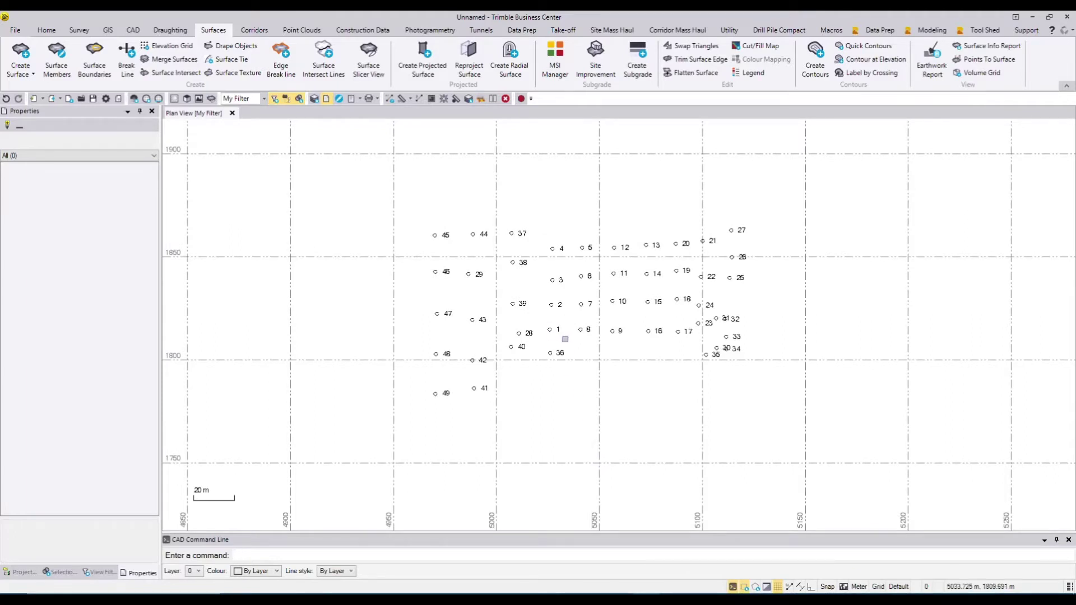
Step: Hide the point IDs in the plan view and show the points' feature codes instead
middle_click_drag(554, 344, 538, 351)
left_click(100, 572)
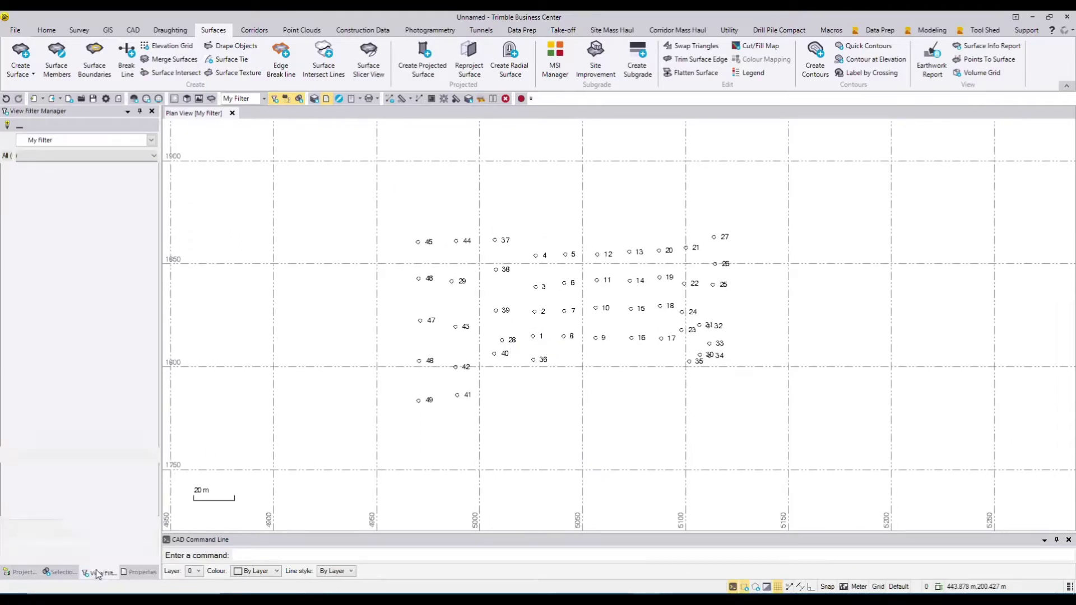
scroll(44, 391, "down", 2)
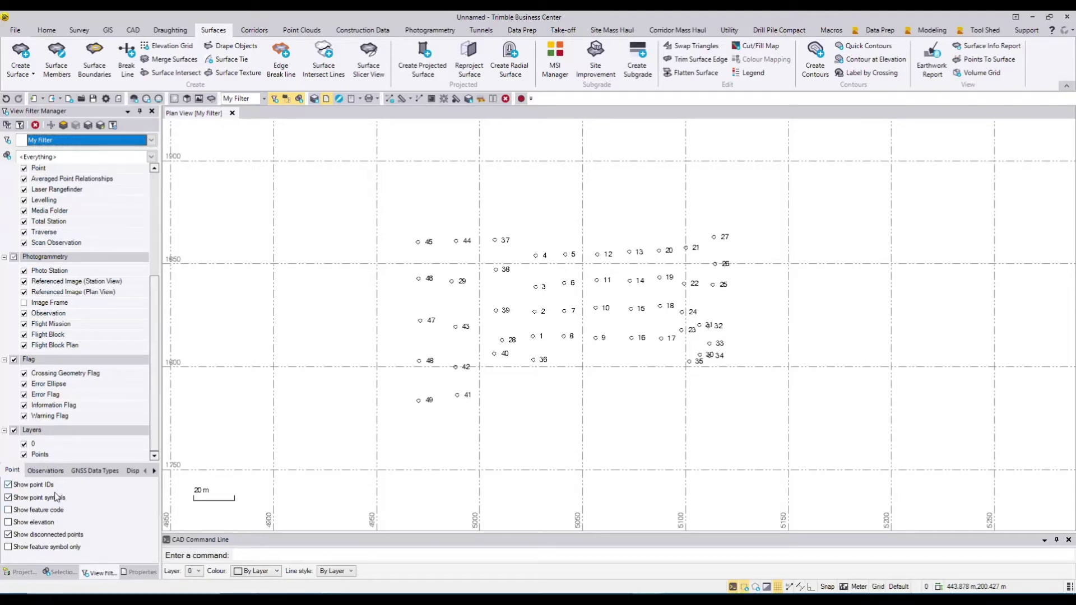
left_click(8, 485)
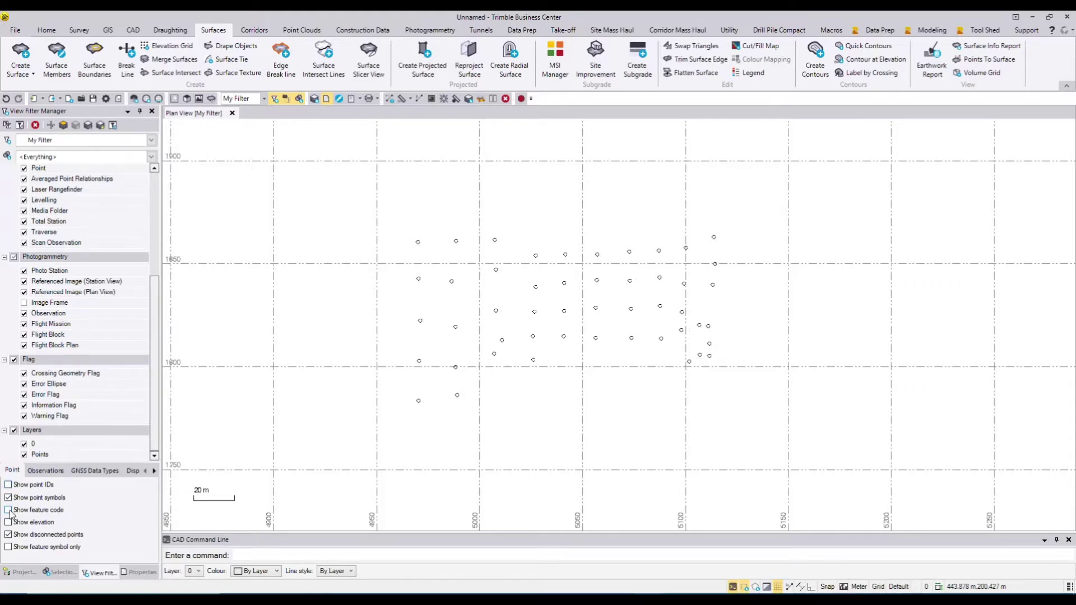
left_click(9, 510)
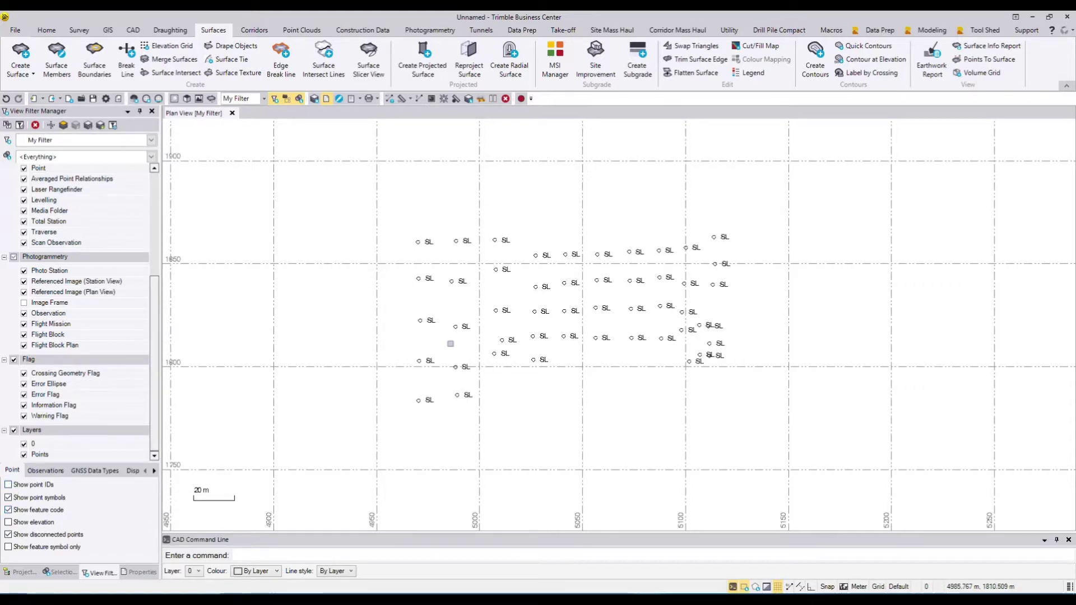
middle_click_drag(447, 343, 397, 343)
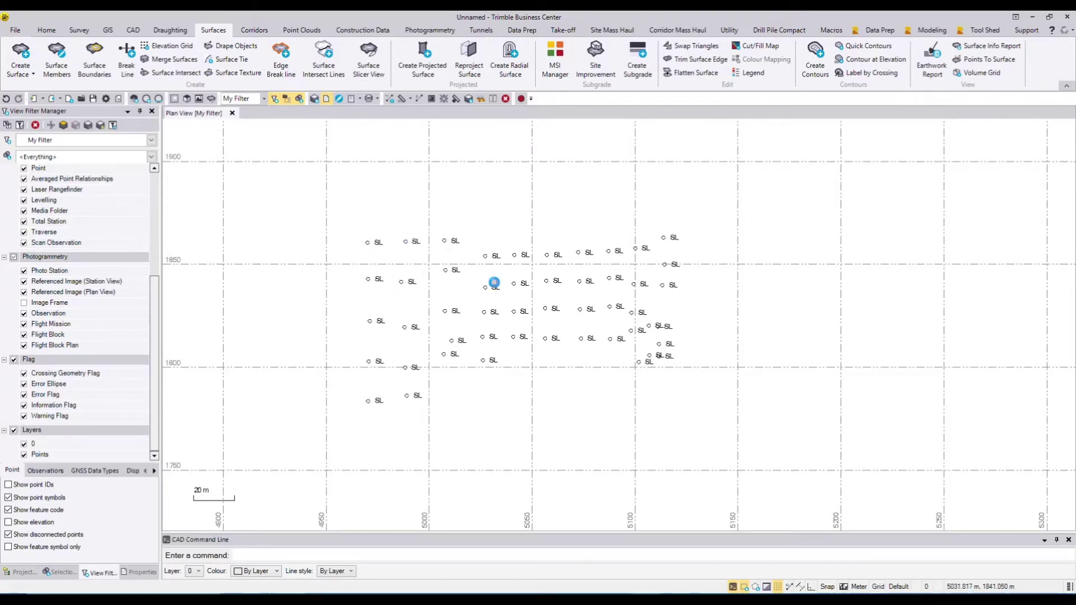
Step: Create a surface named OGL from all points, with the classification Original and the colour Green
key("ctrl+a")
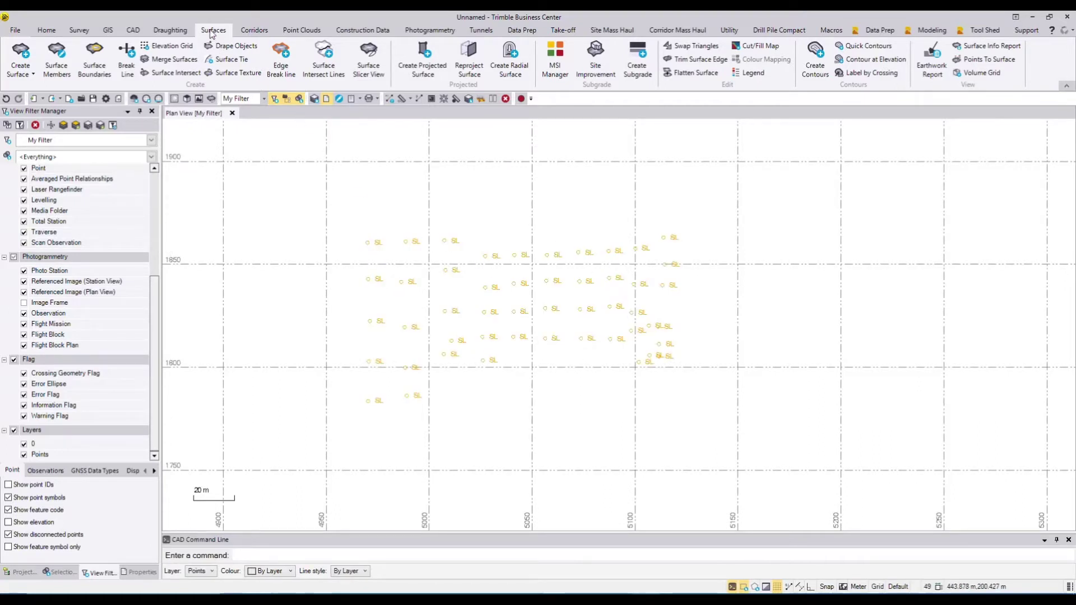
left_click(20, 53)
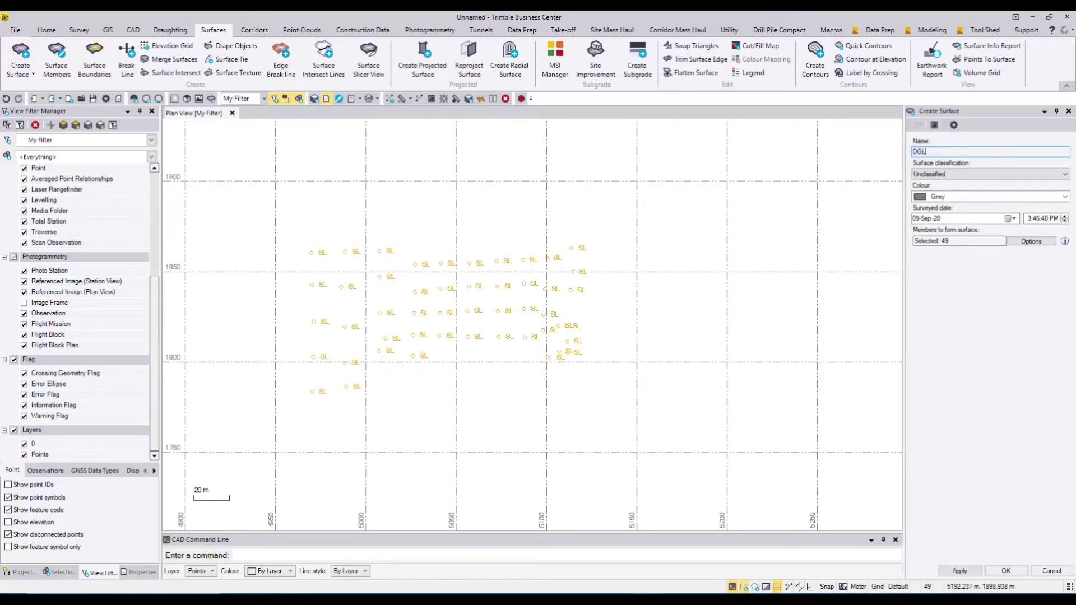
type("OGL")
left_click(952, 174)
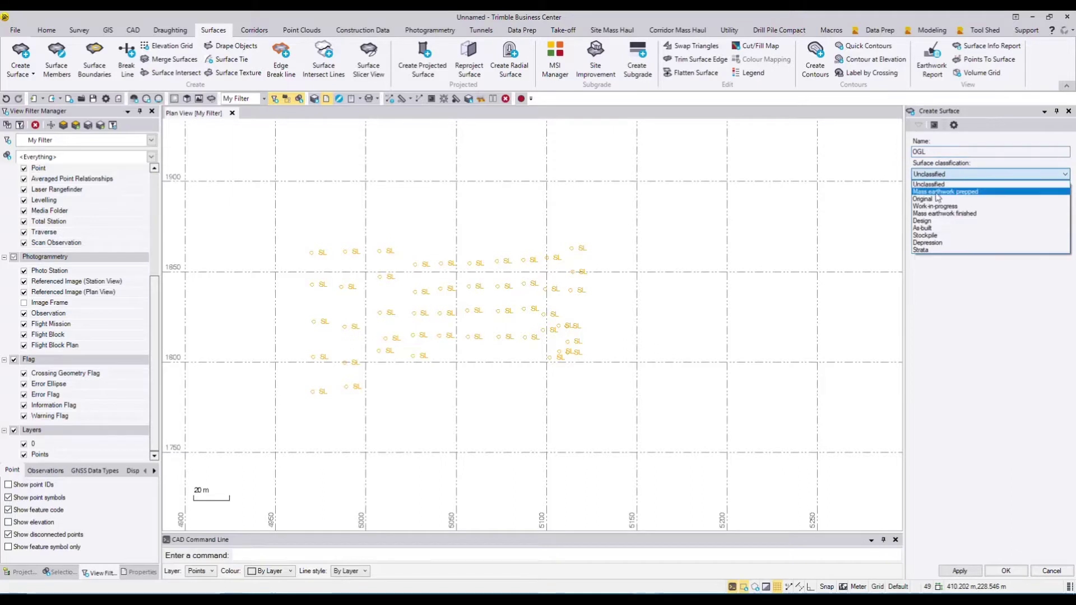
left_click(937, 199)
left_click(938, 197)
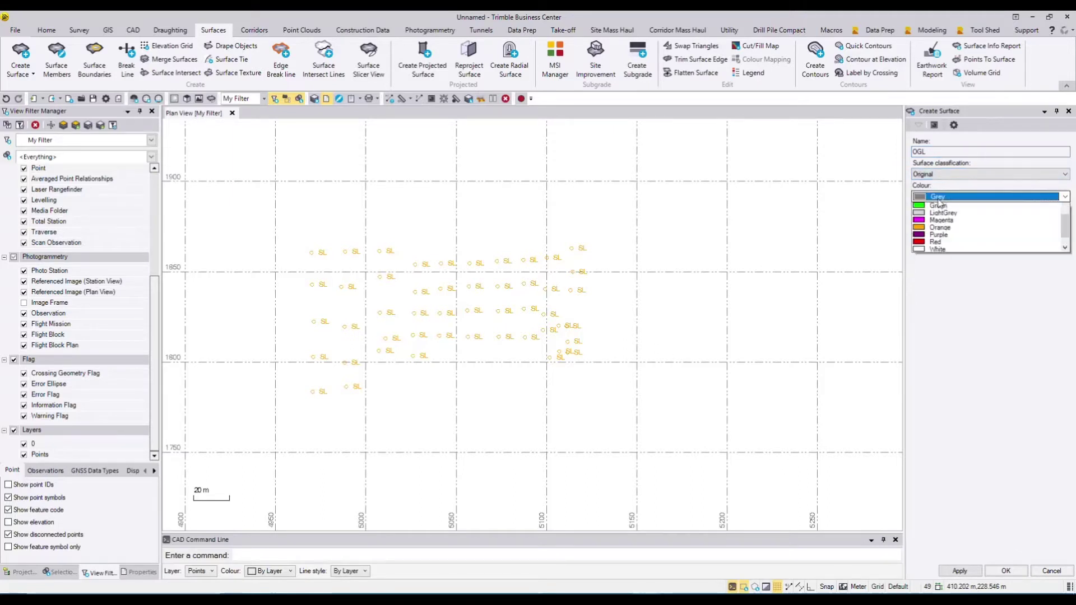
left_click(936, 222)
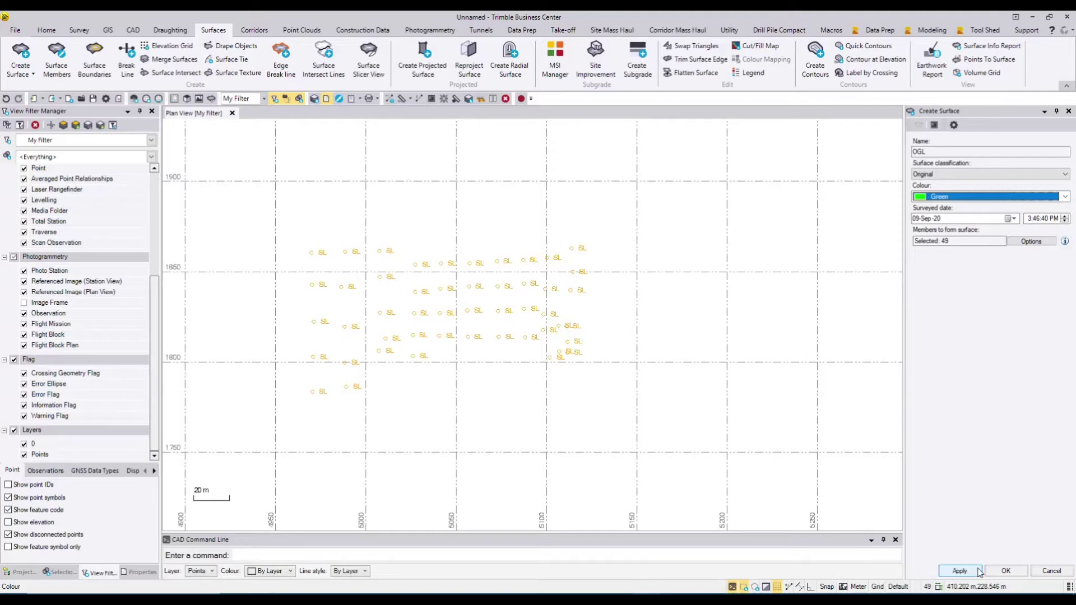
left_click(1006, 570)
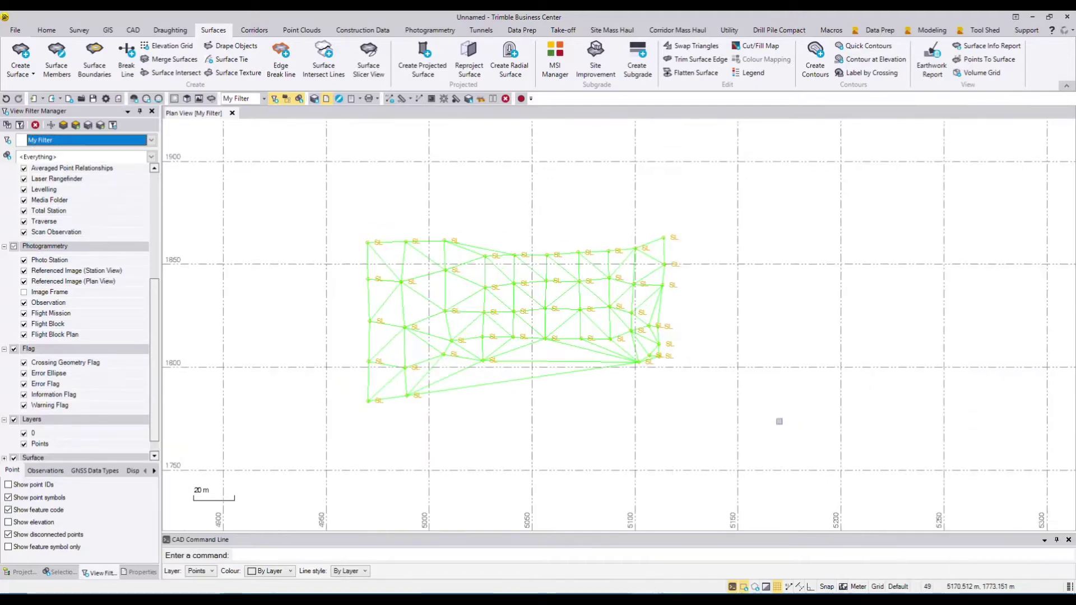
Step: Trim the long thin triangles off the southern edge of the OGL surface with Trim Surface Edge
middle_click_drag(701, 392, 794, 360)
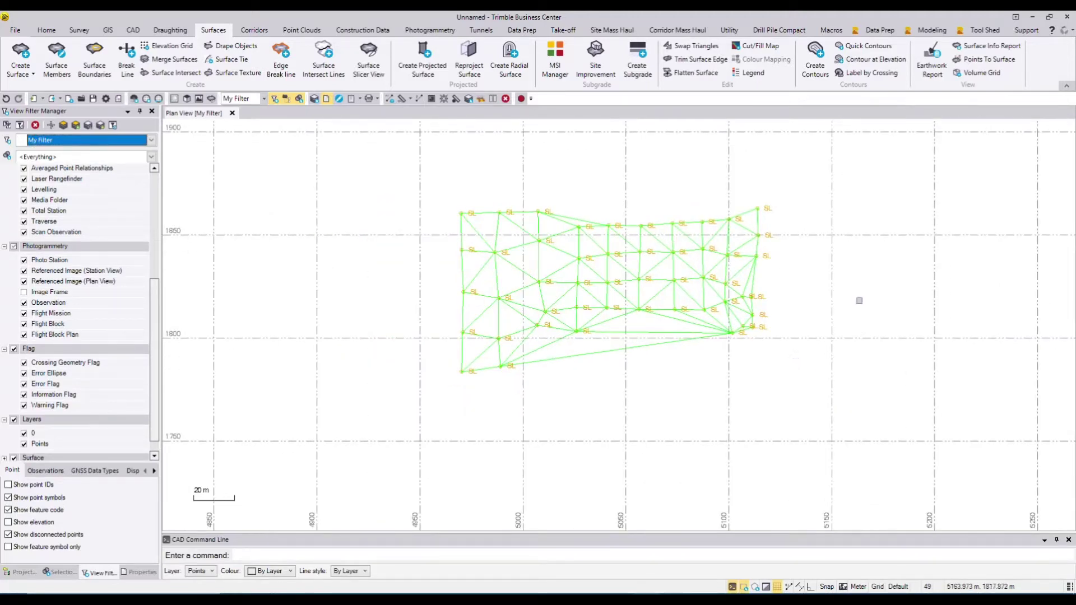
scroll(630, 272, "up", 3)
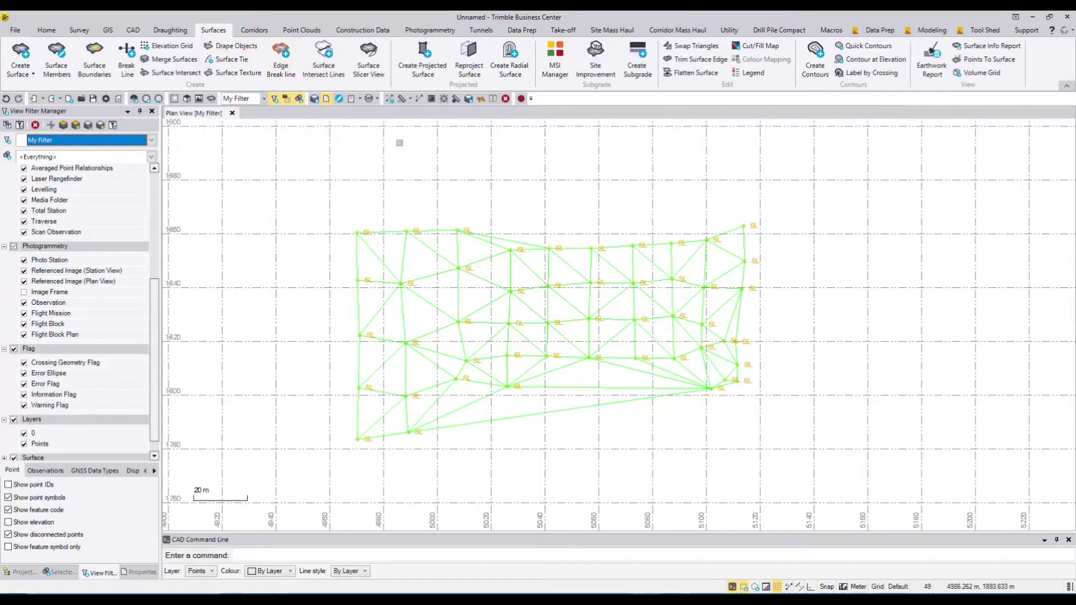
key("ctrl+q")
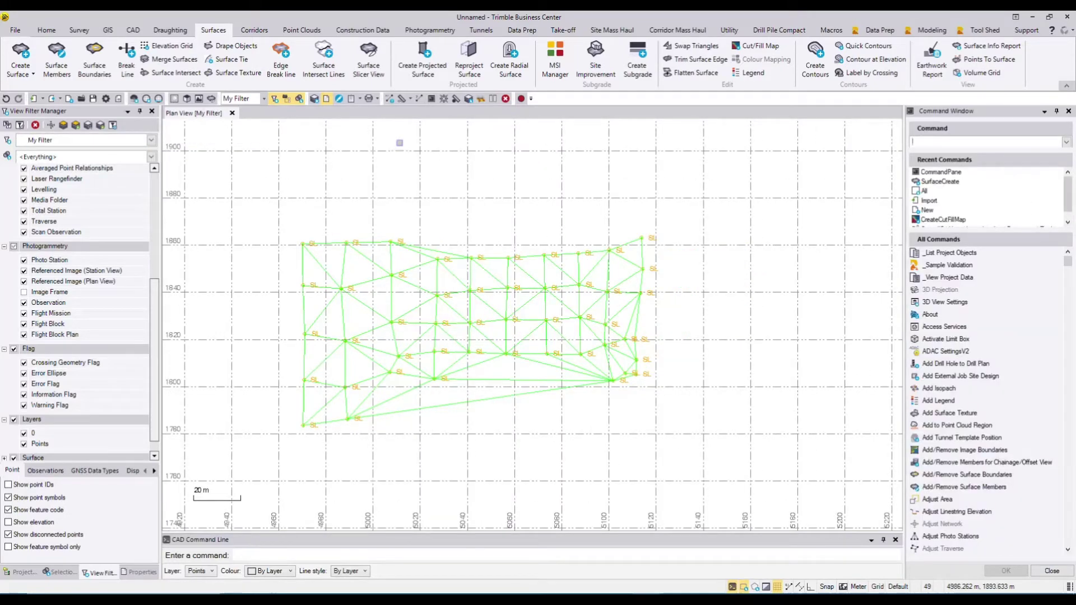
type("tr")
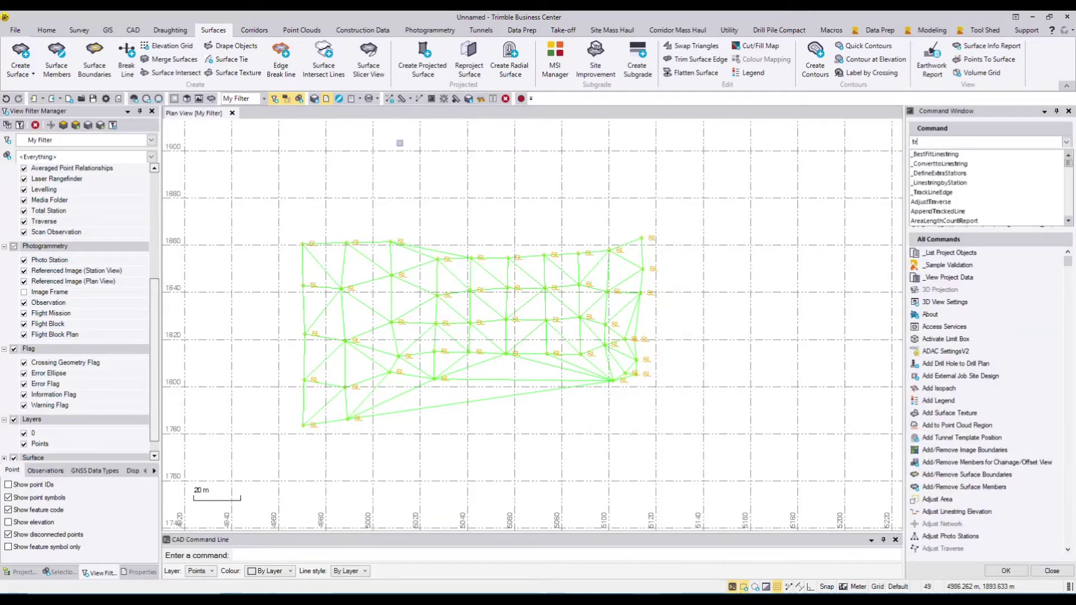
type("im")
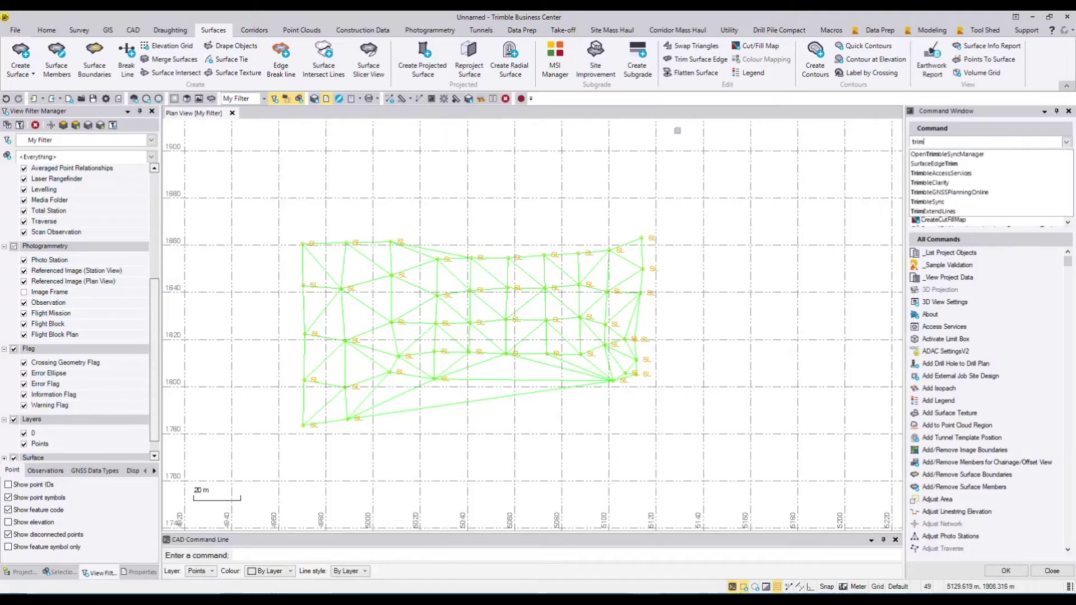
left_click(938, 165)
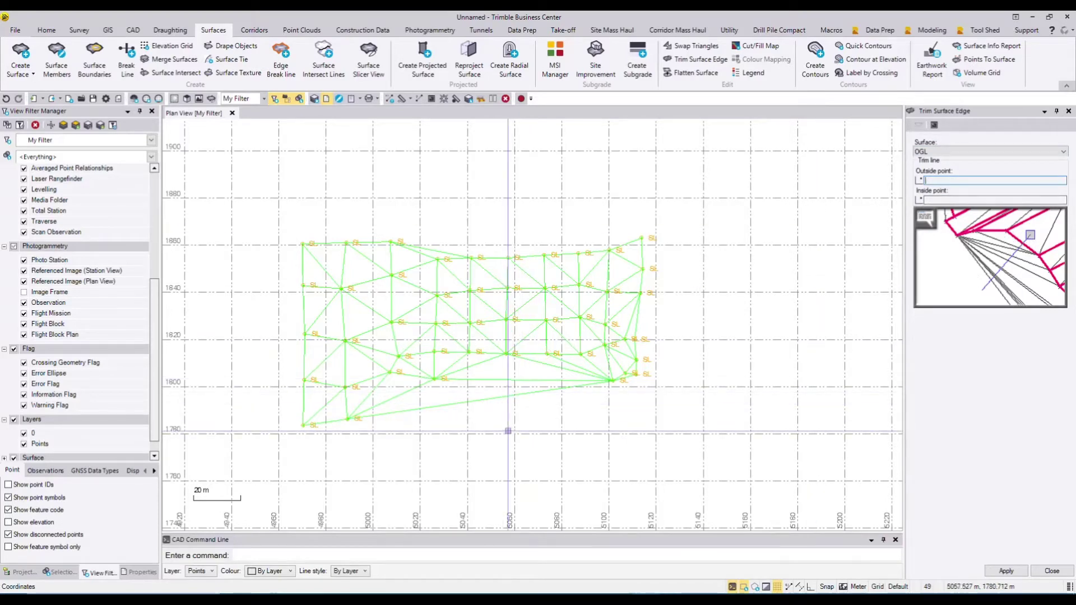
scroll(510, 347, "up", 3)
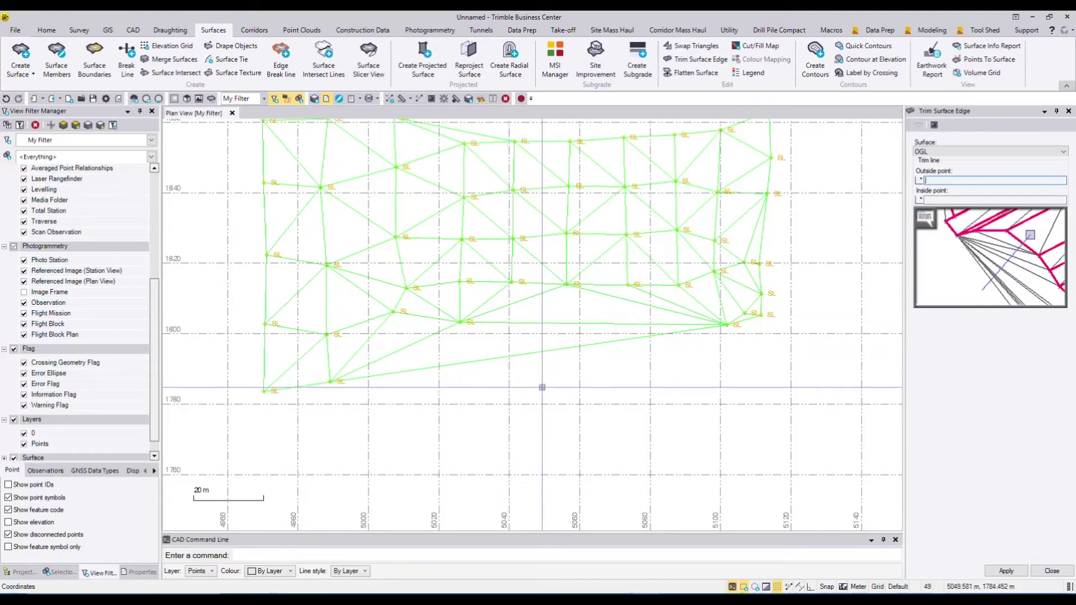
left_click(534, 388)
left_click(544, 311)
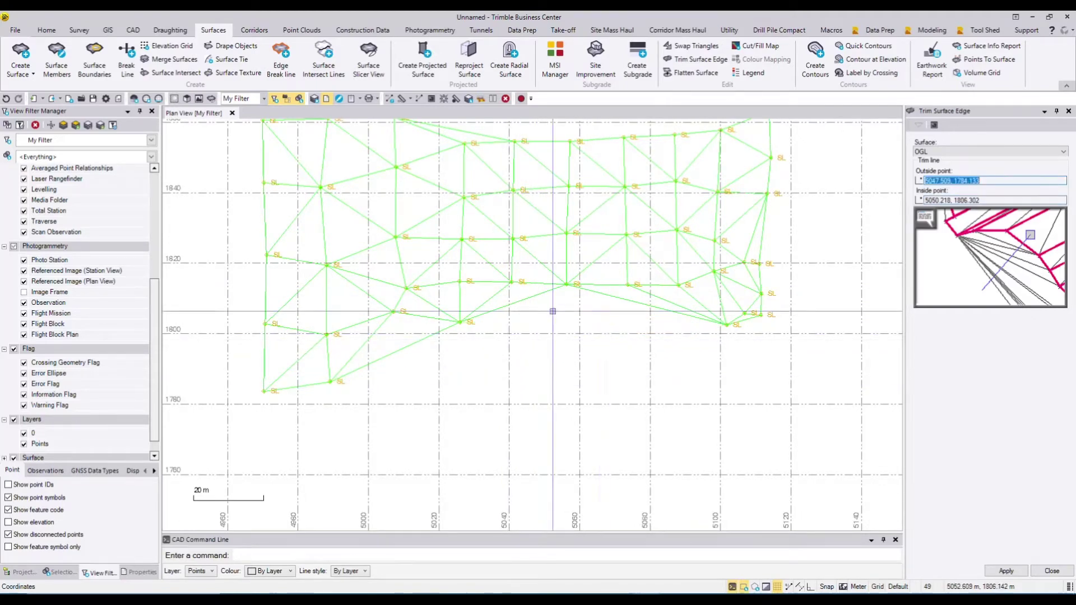
Step: Try to trim both thin triangles off the OGL surface's northern edge with one trim line, and undo that trim
scroll(454, 185, "up", 1)
left_click(458, 185)
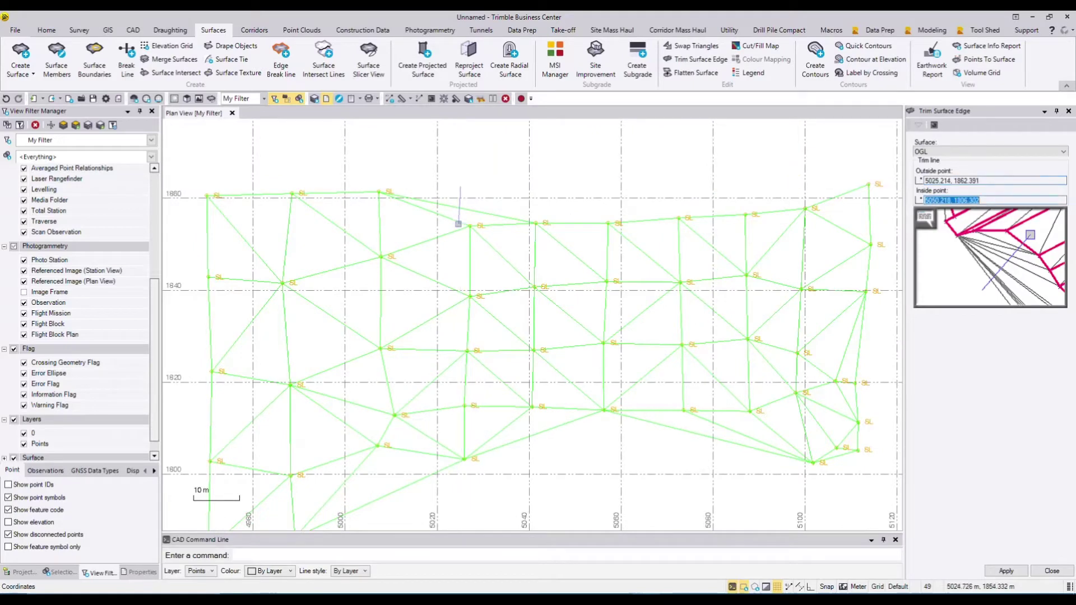
left_click(459, 223)
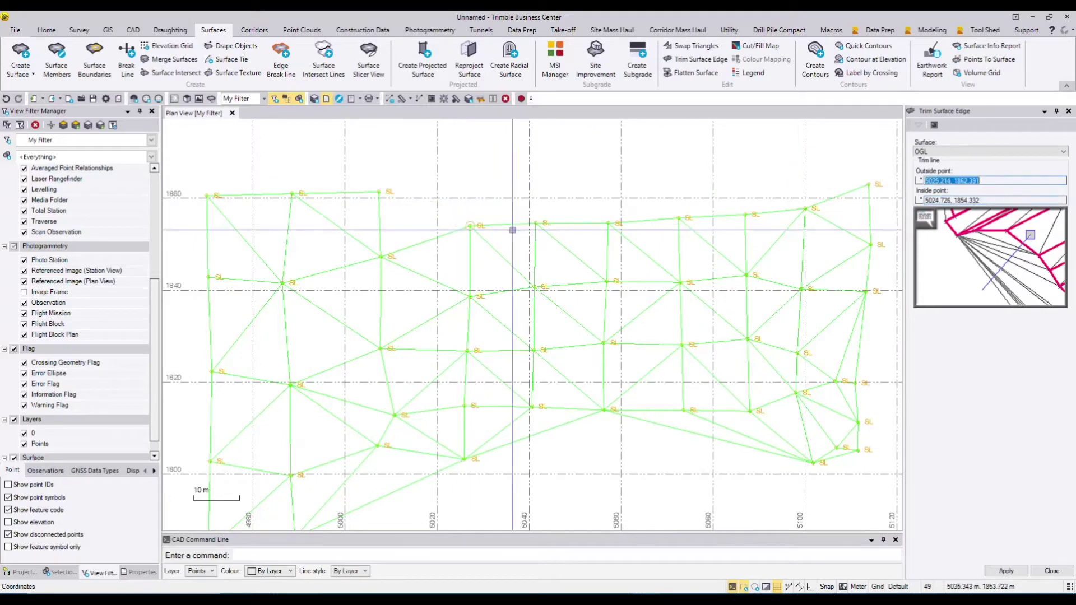
left_click(444, 239)
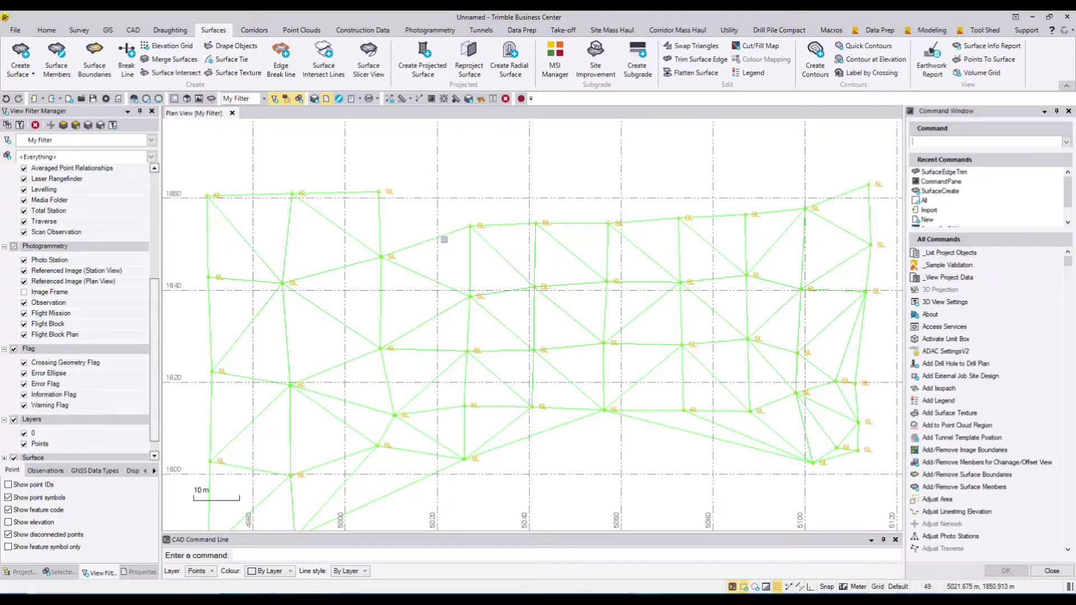
left_click(6, 99)
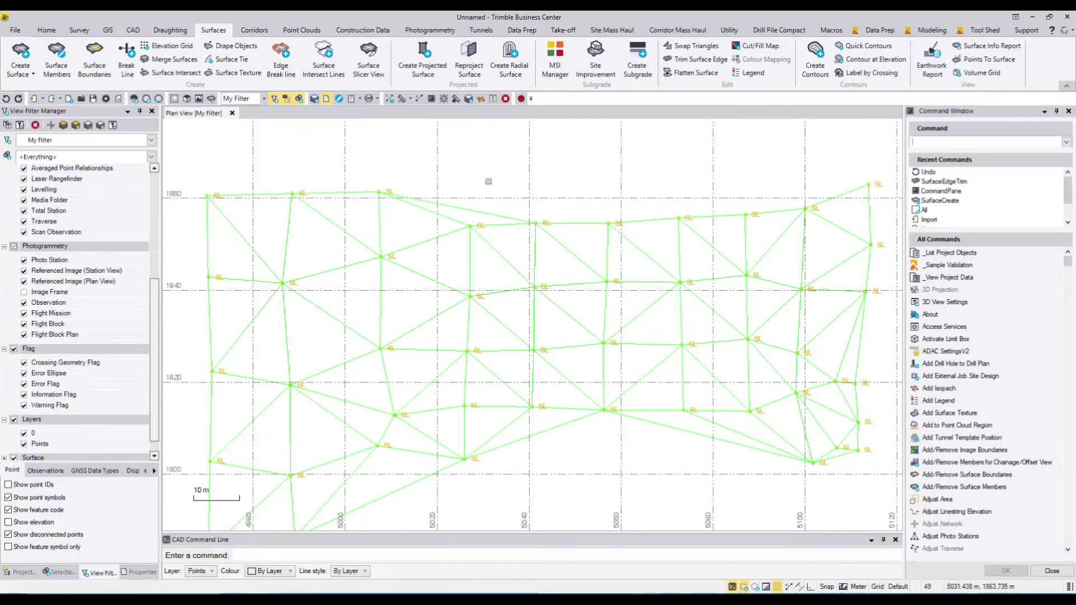
left_click(1050, 571)
Step: Trim only the outermost thin triangle from the OGL surface's northern edge, using a trim line from about 5036, 1864 to 5027, 1857
right_click(588, 155)
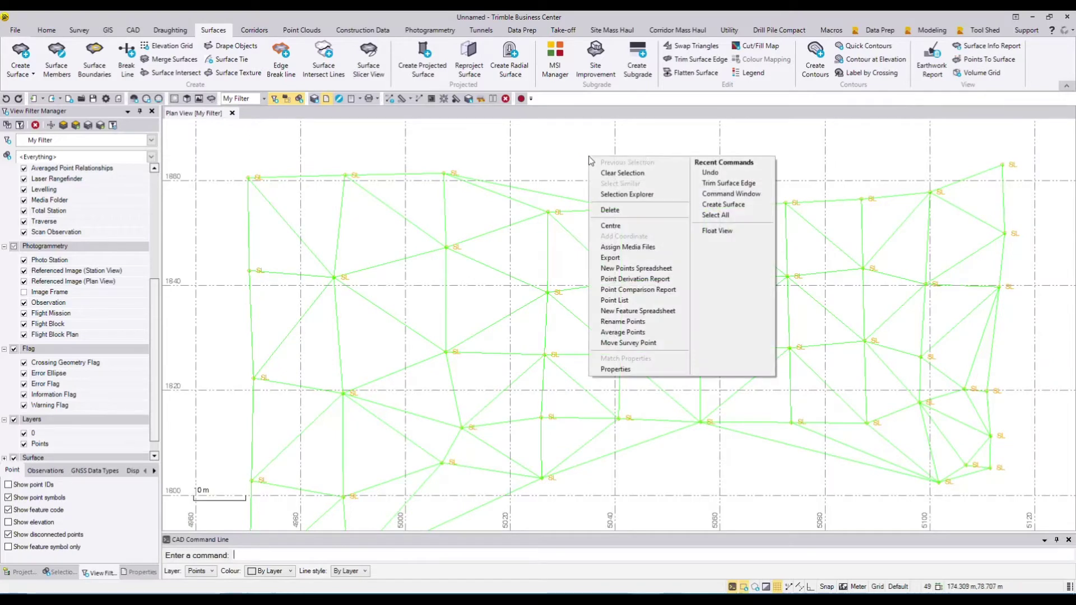
left_click(727, 183)
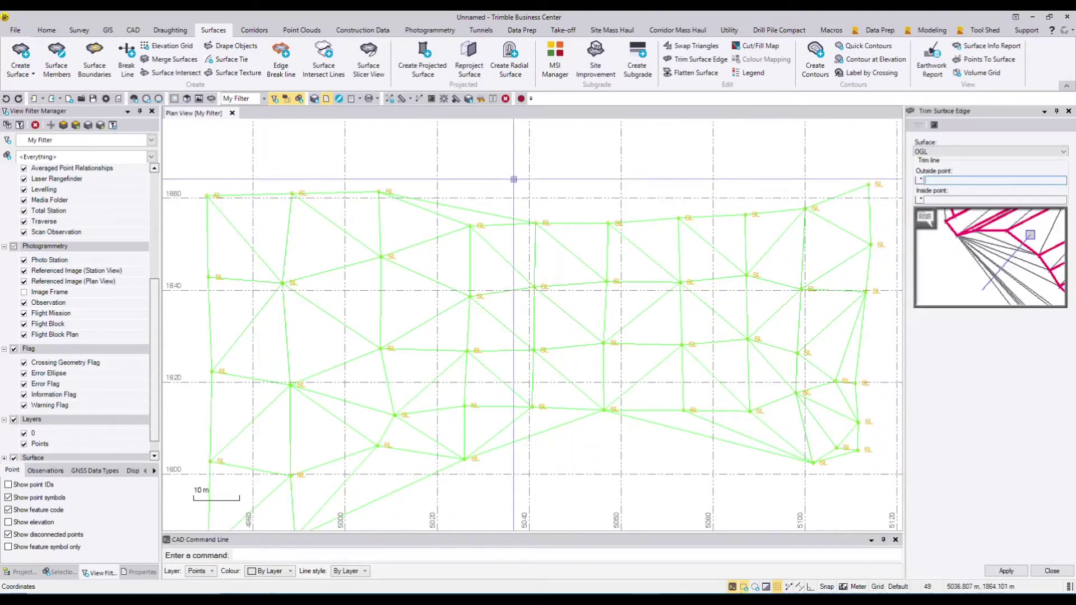
left_click(511, 178)
left_click(470, 212)
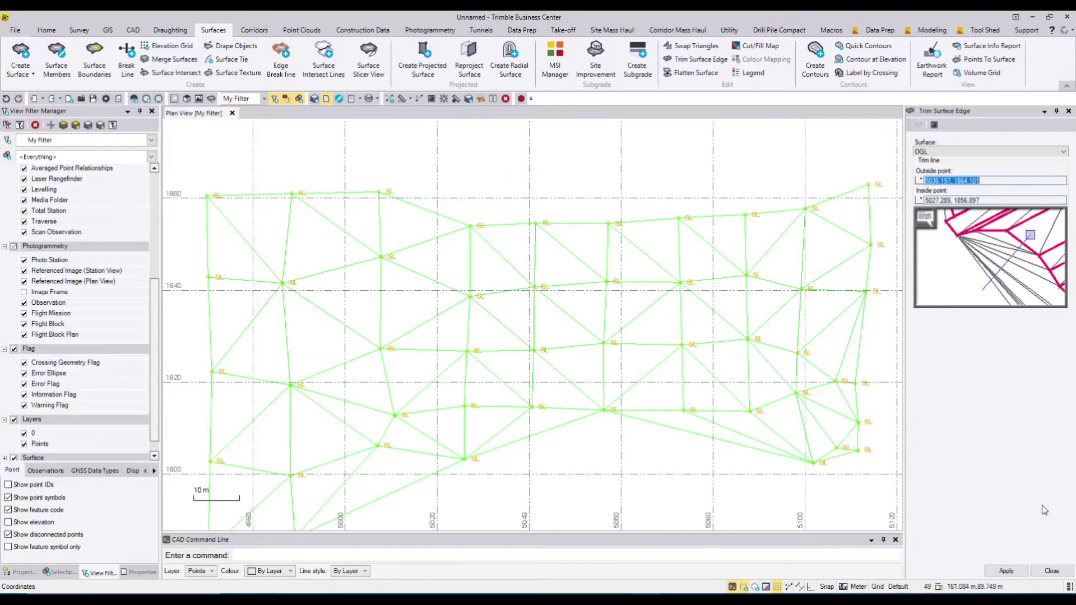
left_click(1051, 570)
scroll(643, 269, "down", 2)
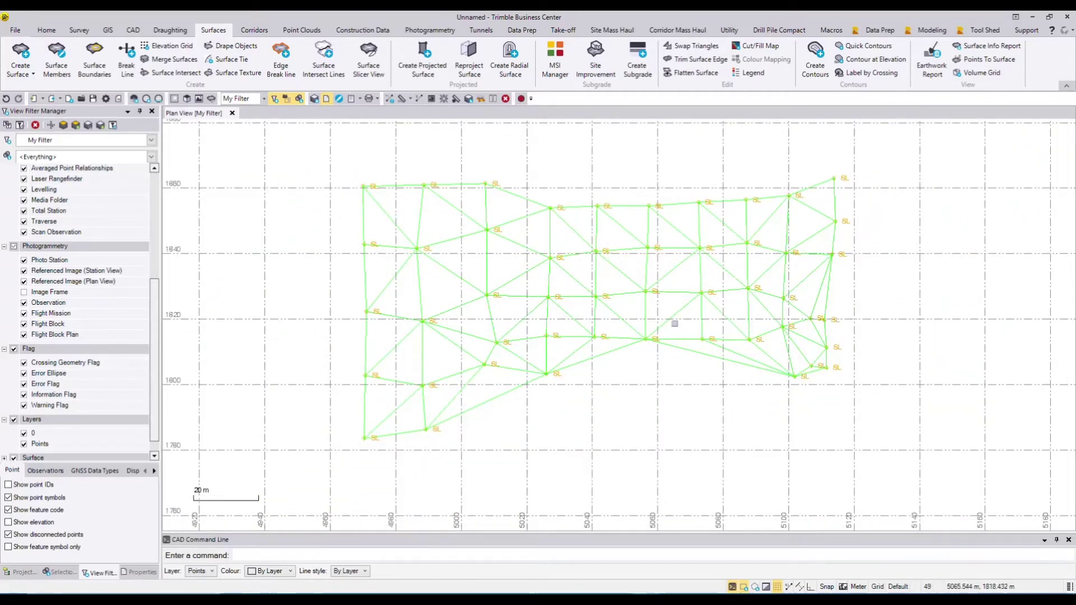
Step: Select everything in the plan view, narrow the selection to the points, and assign them to a new layer named OGL
middle_click_drag(744, 358, 673, 341)
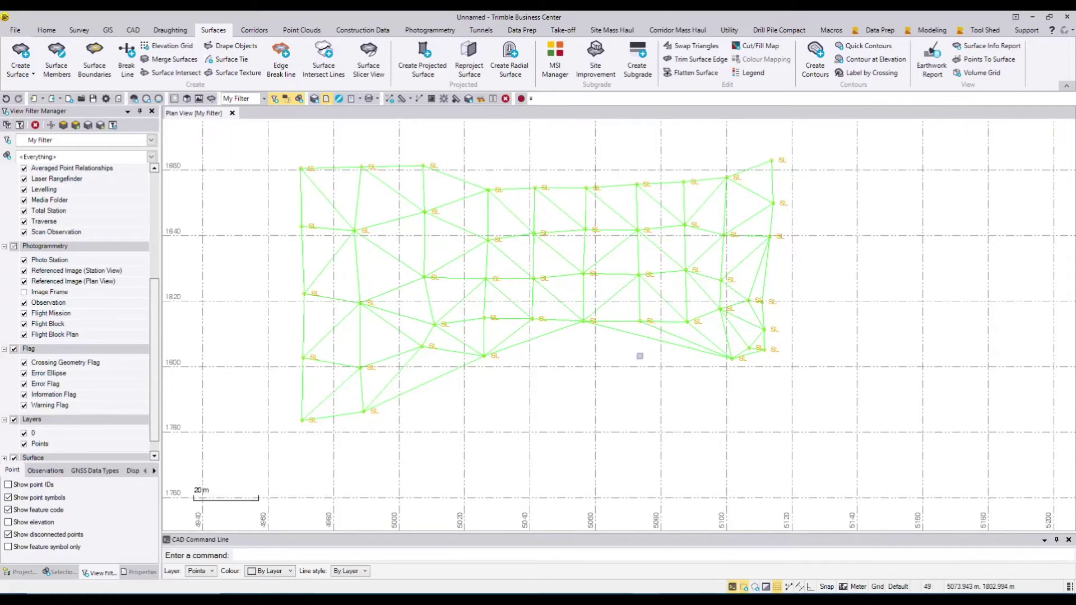
scroll(561, 278, "down", 1)
middle_click_drag(559, 279, 563, 299)
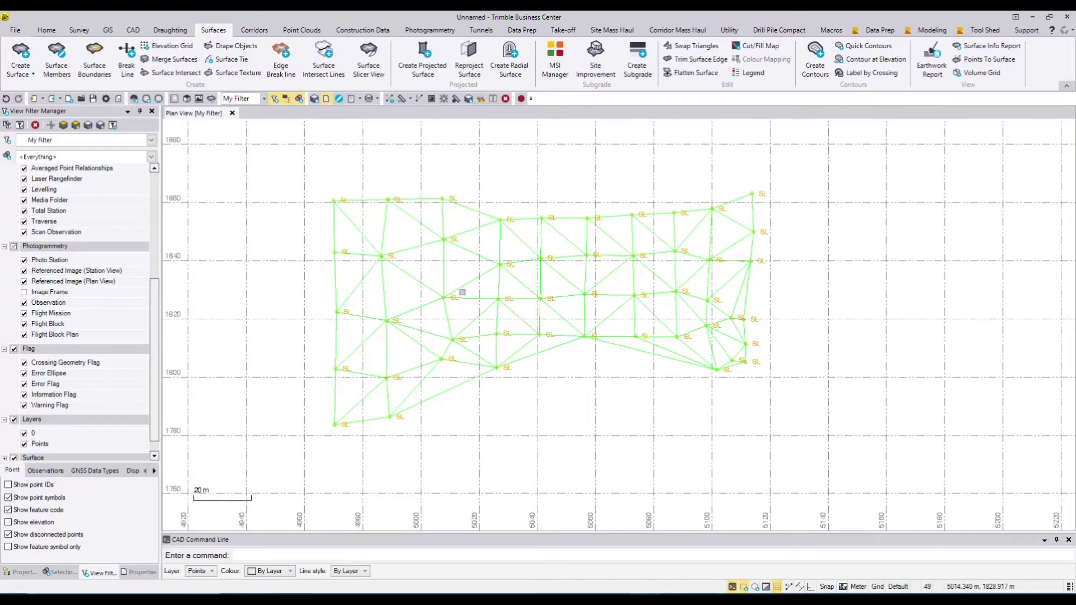
left_click(345, 265)
left_click(139, 573)
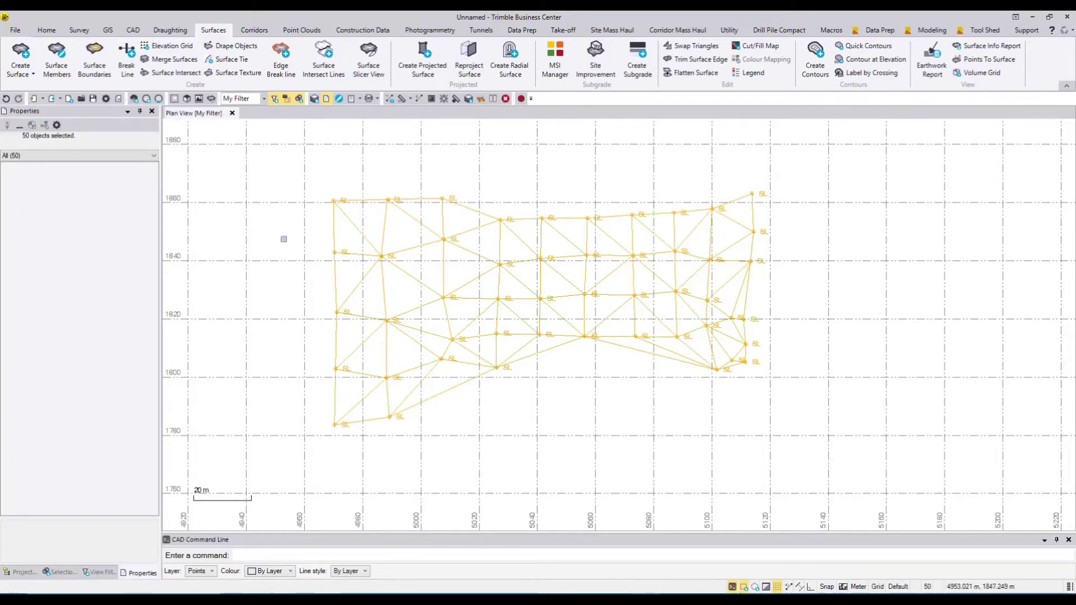
left_click(11, 156)
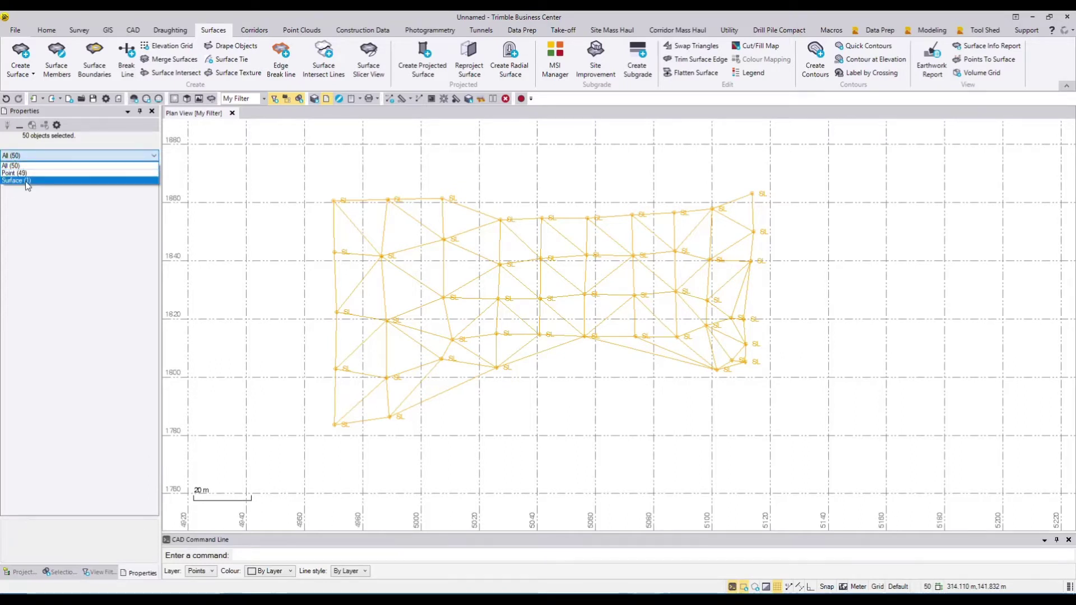
left_click(26, 174)
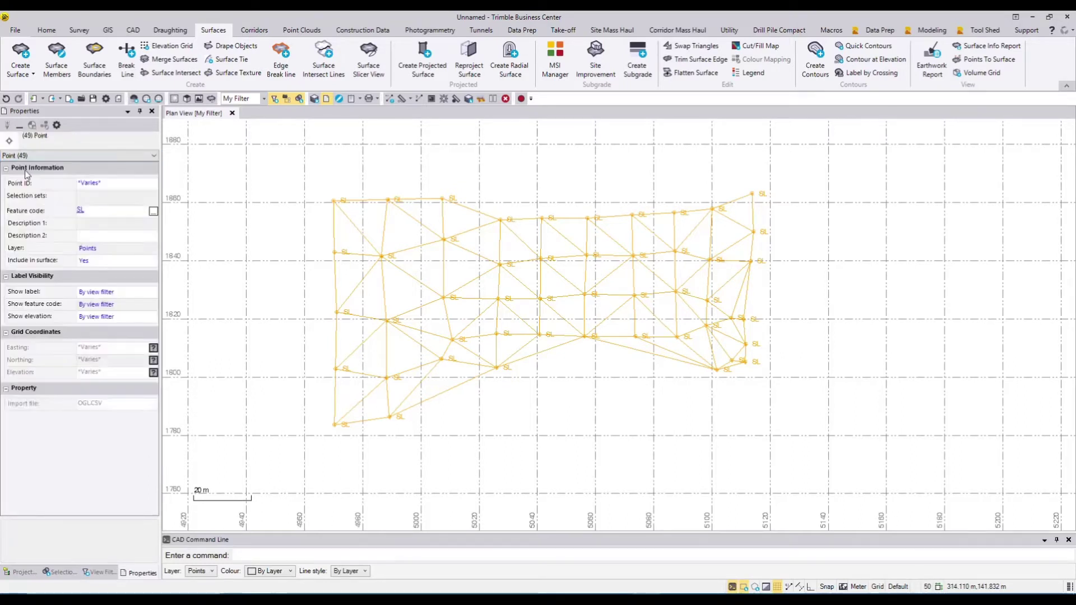
left_click(101, 248)
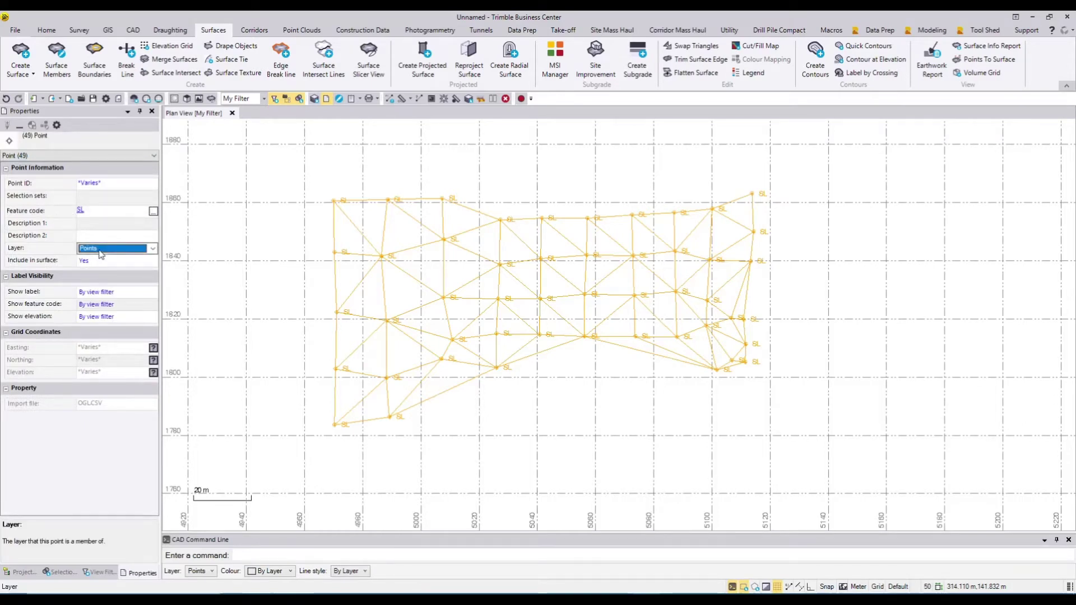
left_click(106, 250)
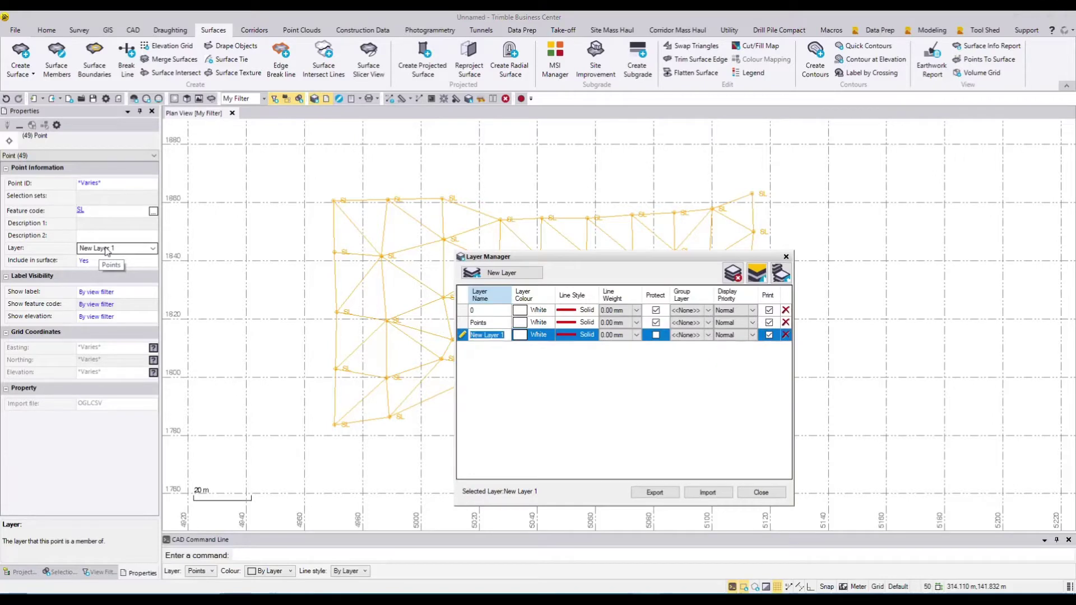
type("OGL")
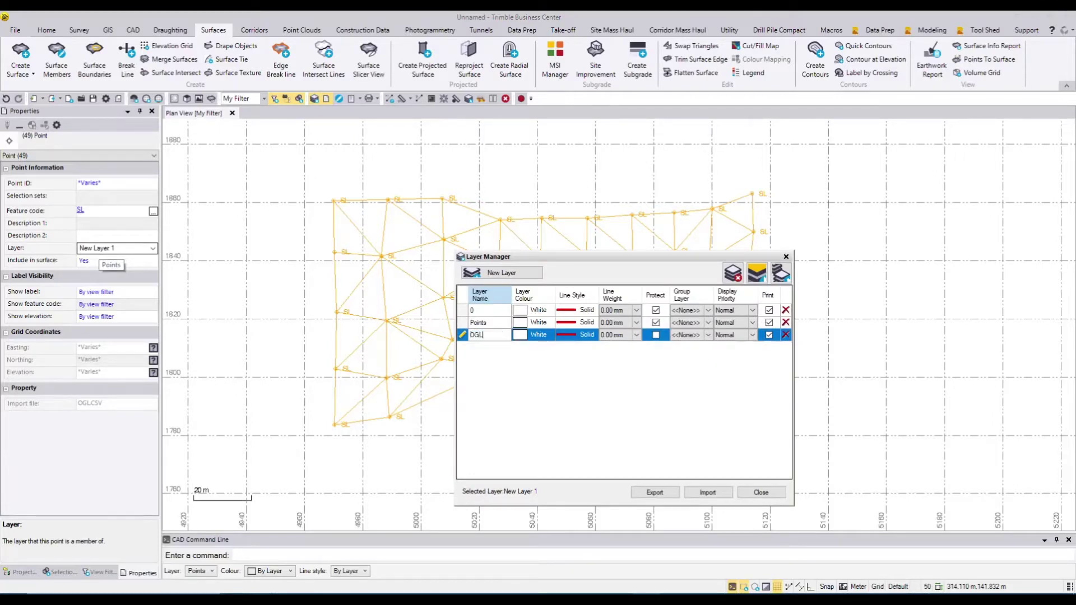
Step: Set the OGL layer's colour to Green, return the Points layer to White, and close the Layer Manager
left_click(535, 322)
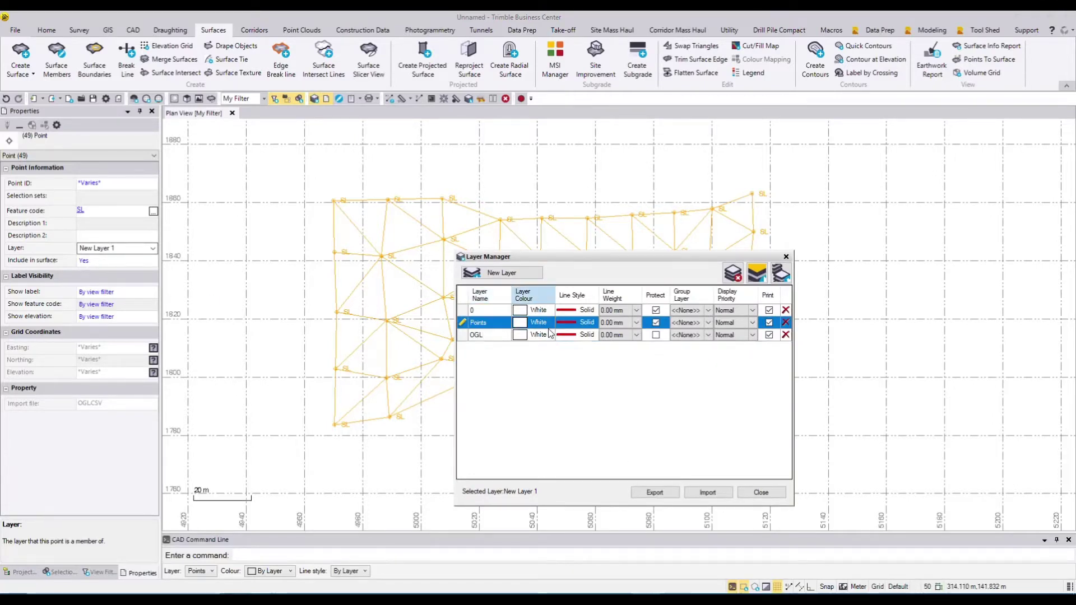
left_click(549, 322)
left_click(548, 341)
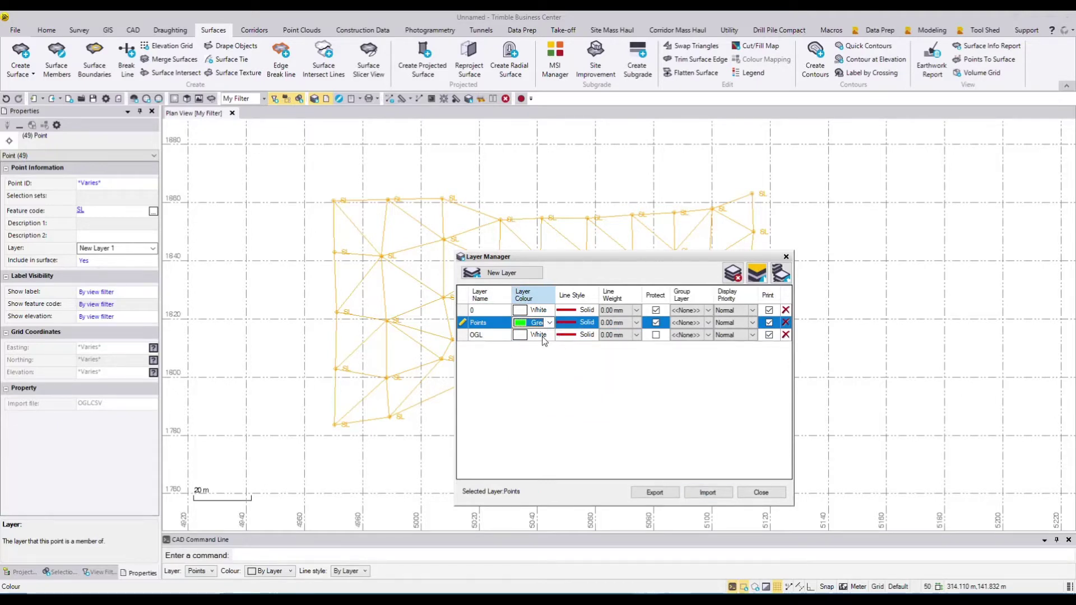
left_click(542, 336)
left_click(542, 336)
left_click(543, 323)
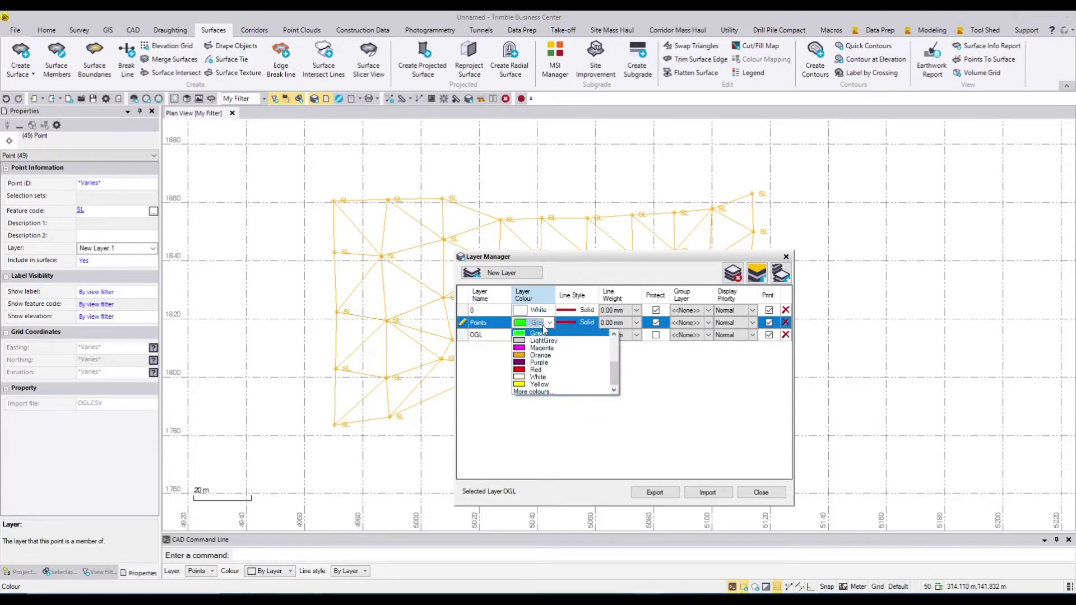
left_click(541, 377)
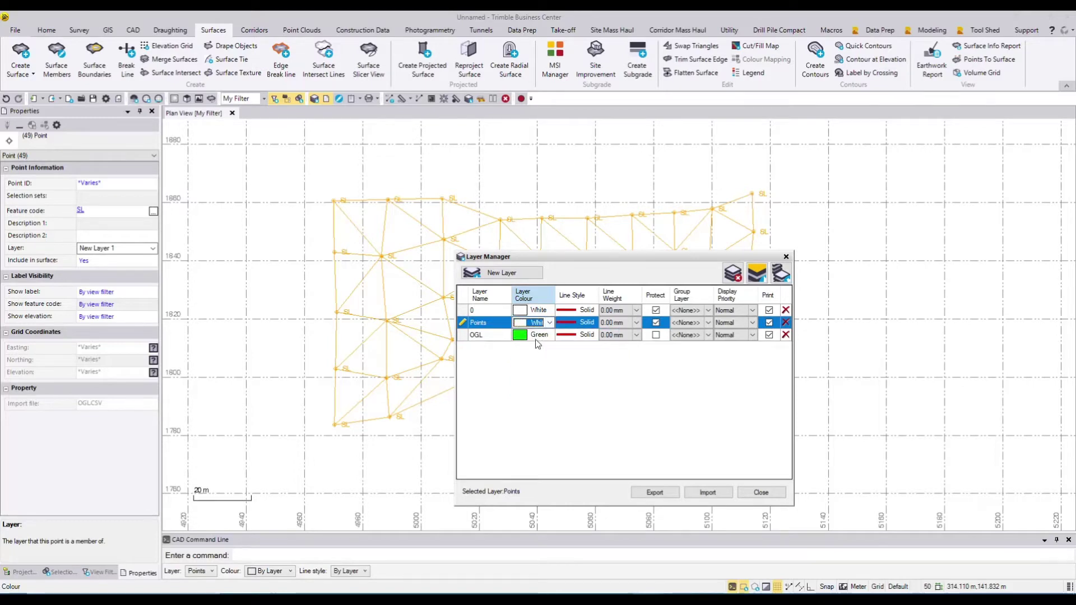
left_click(760, 492)
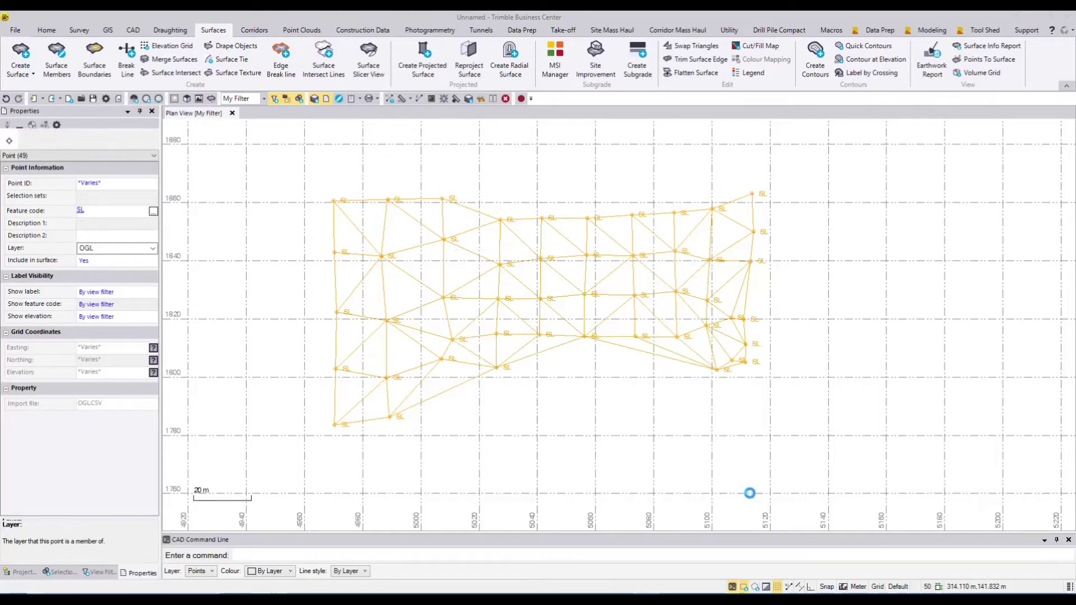
Step: Review the OGL surface's properties, including its plan and 3D view display settings, and clear the selection
left_click(43, 156)
left_click(17, 180)
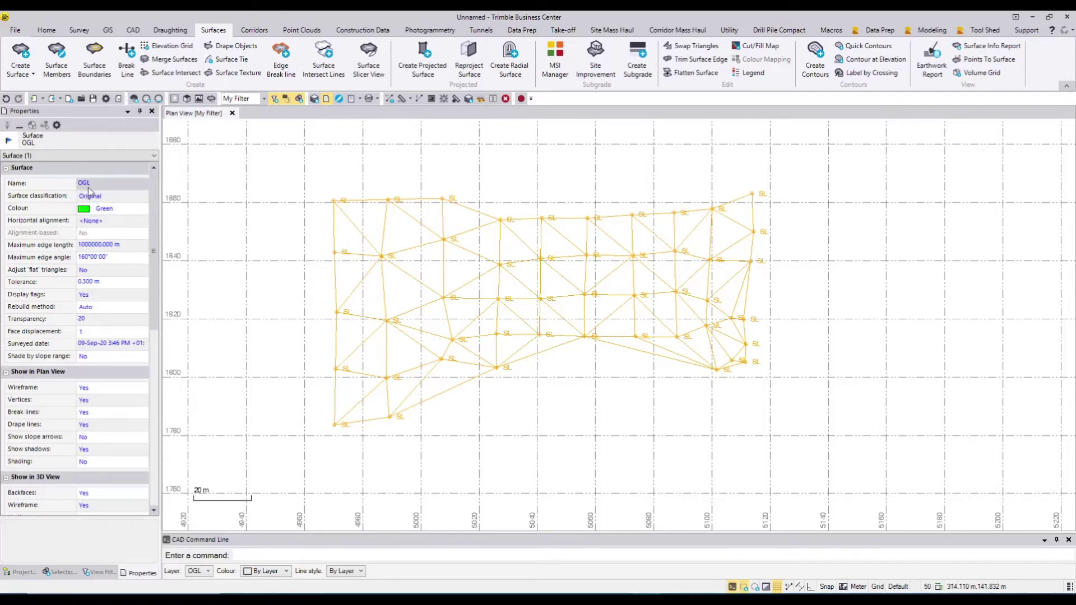
scroll(75, 350, "down", 3)
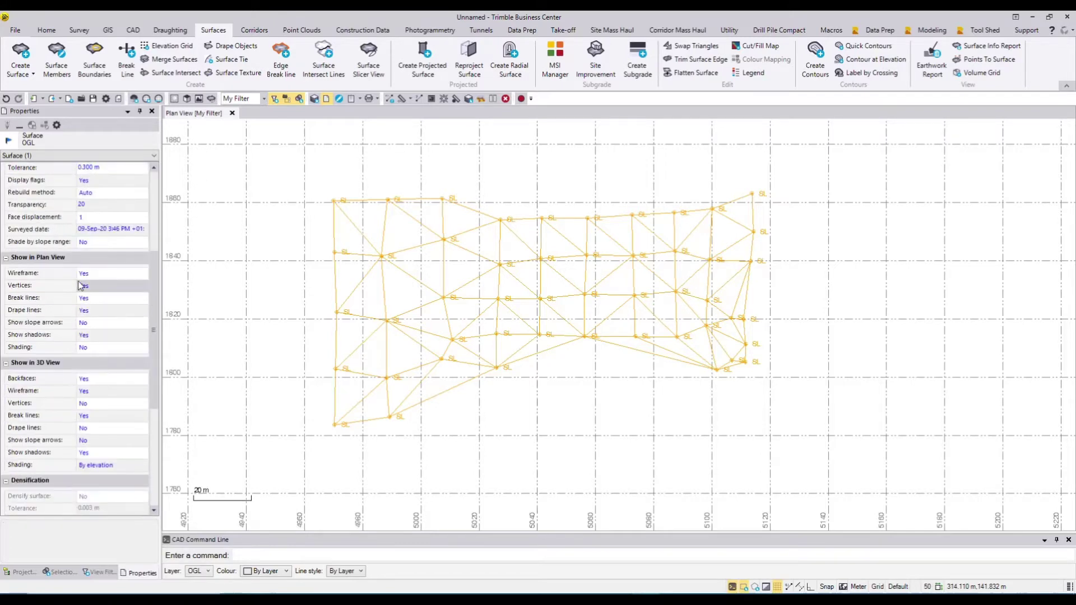
scroll(87, 381, "down", 4)
scroll(87, 381, "up", 3)
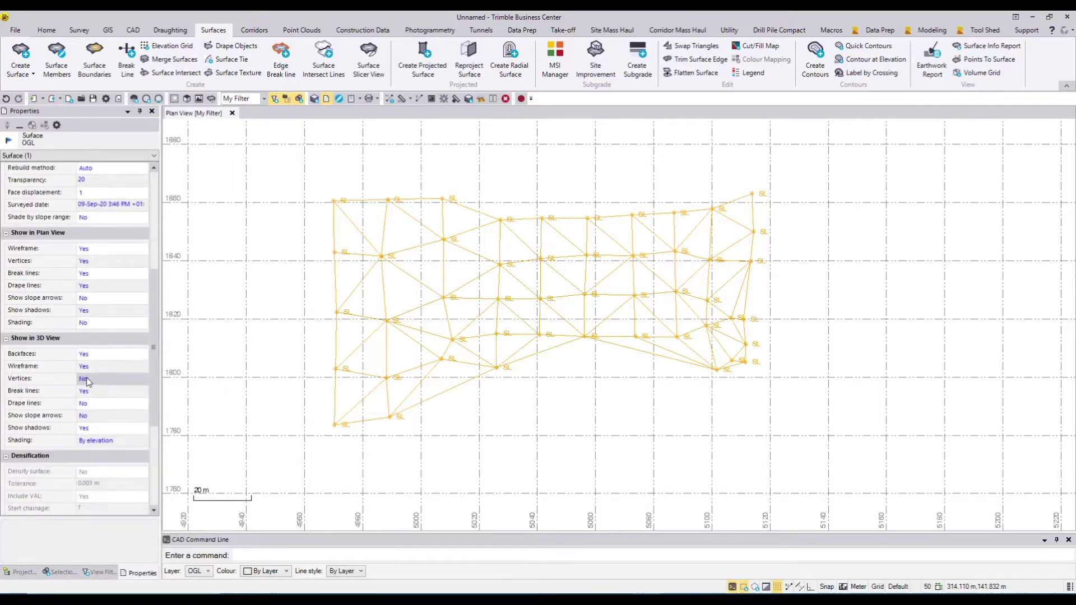
left_click(274, 255)
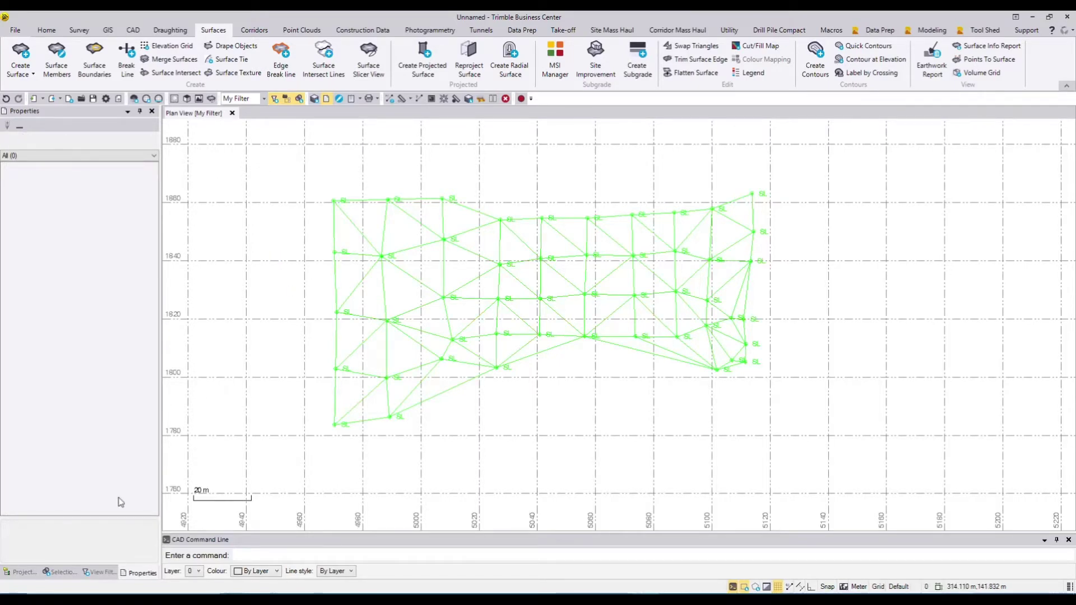
Step: Hide the OGL surface in My Filter while keeping the OGL layer with its points switched on
left_click(84, 572)
scroll(67, 359, "down", 5)
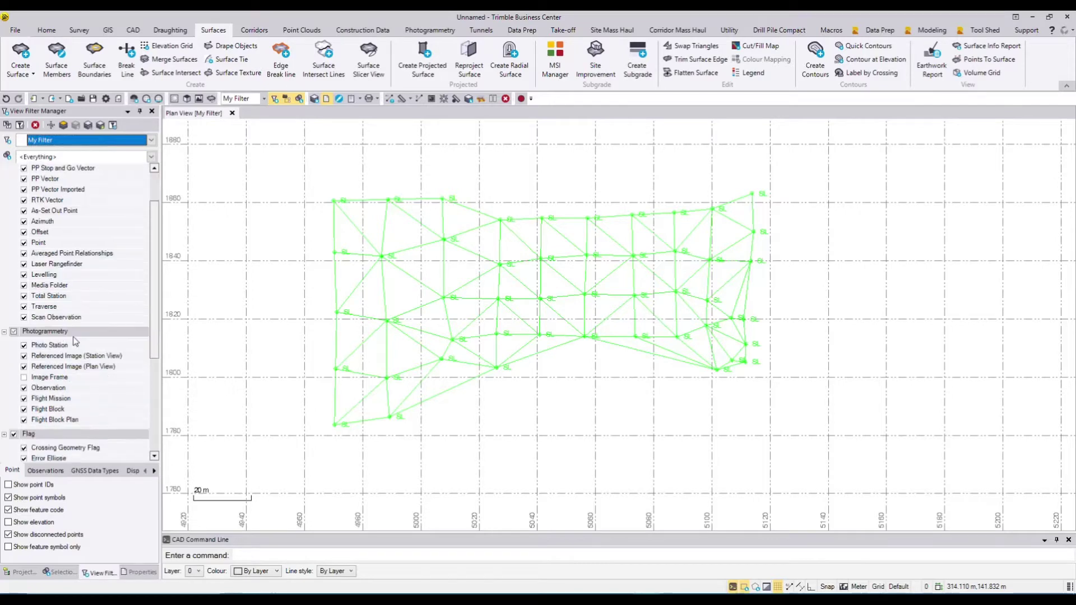
left_click(24, 423)
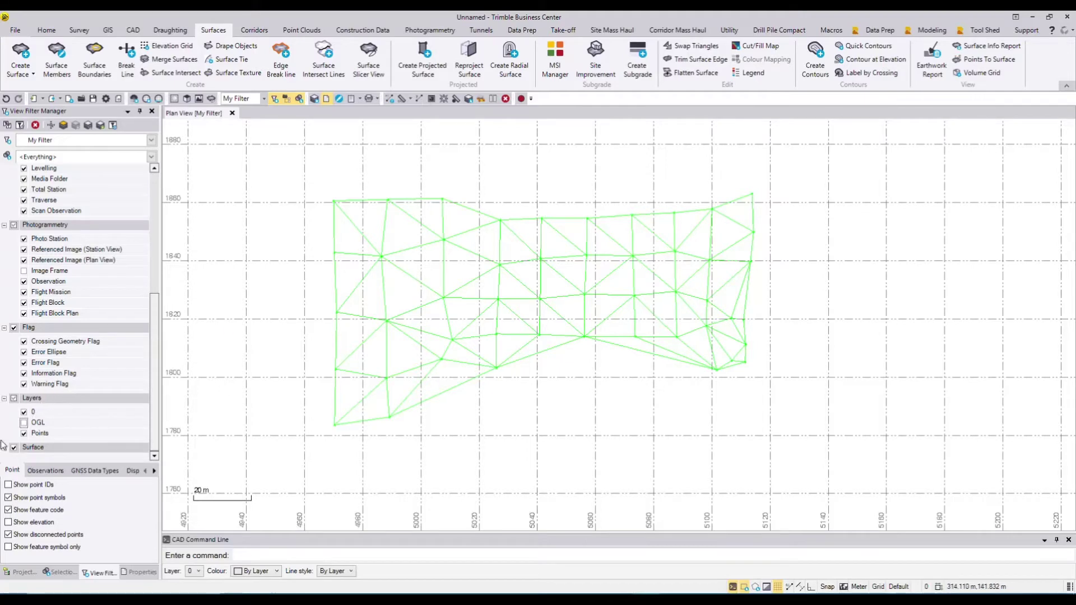
double_click(26, 446)
left_click(23, 451)
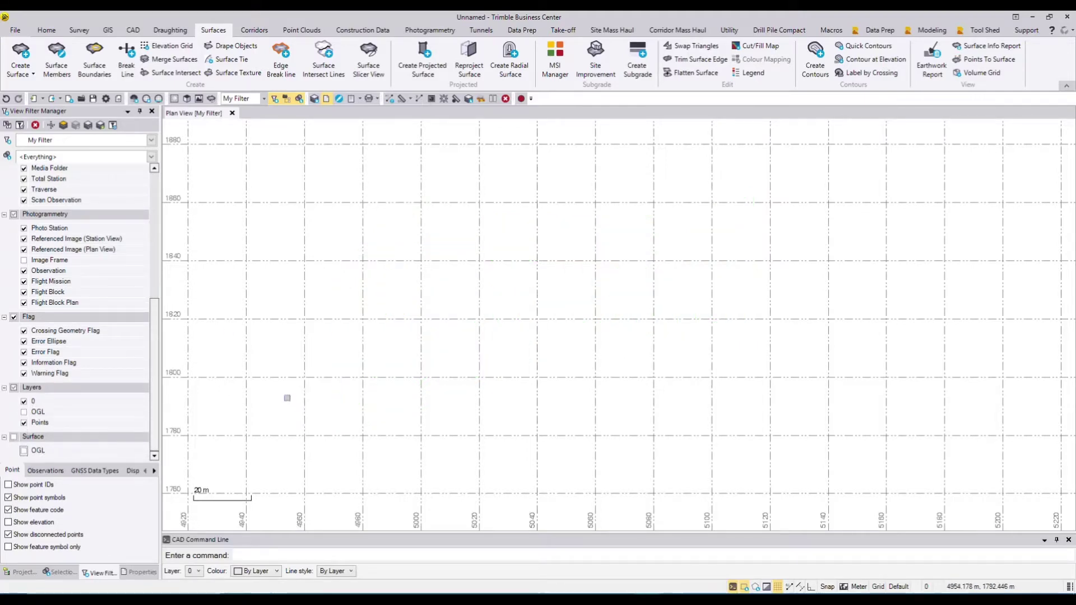
left_click(24, 412)
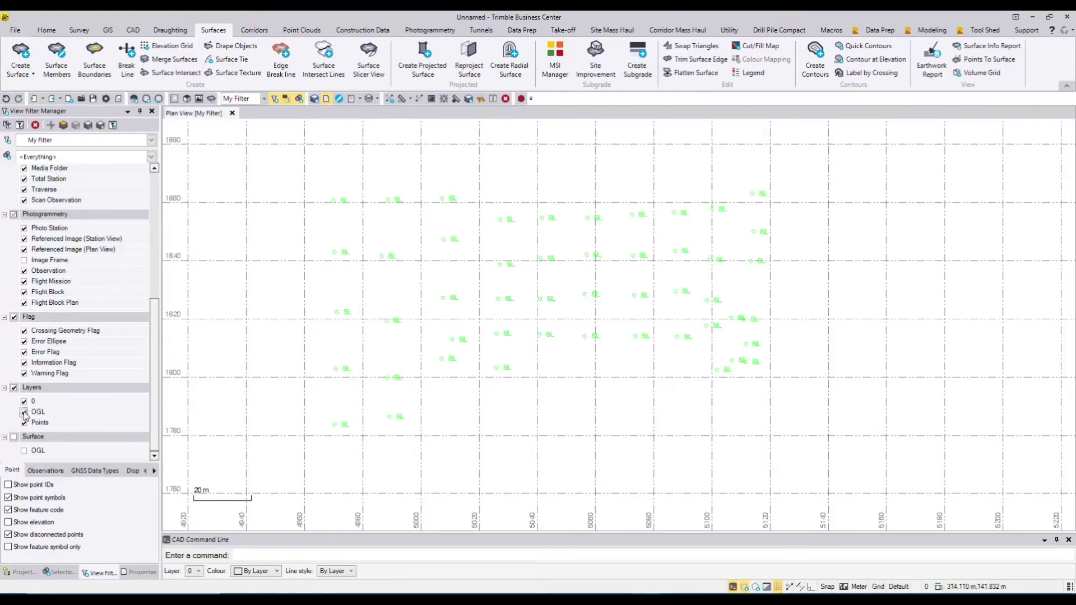
Step: Show the elevations of the points in the plan view
left_click(8, 523)
scroll(456, 371, "up", 2)
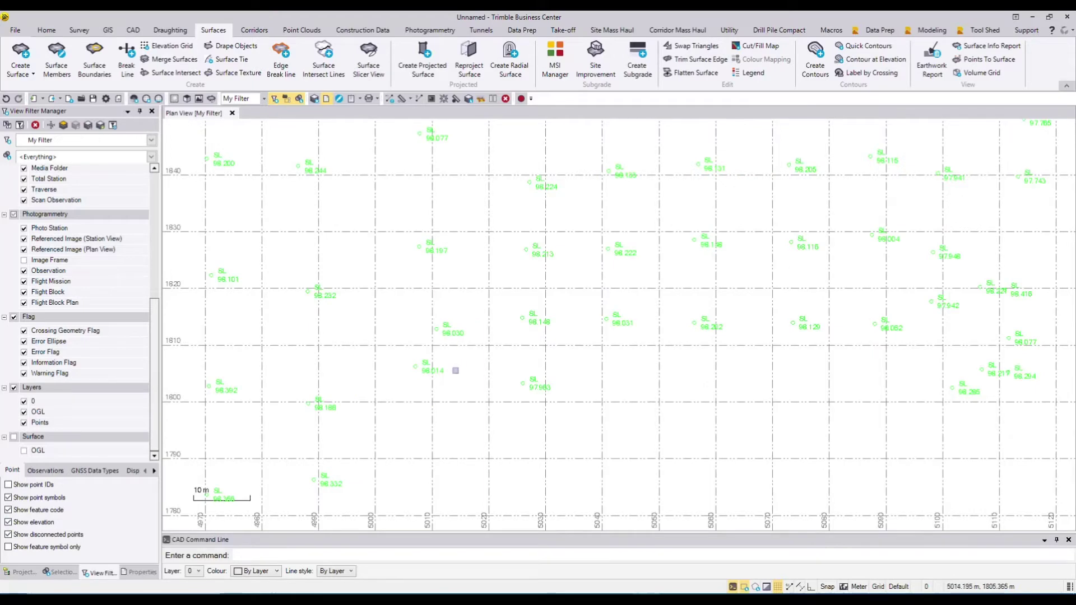
scroll(561, 302, "down", 2)
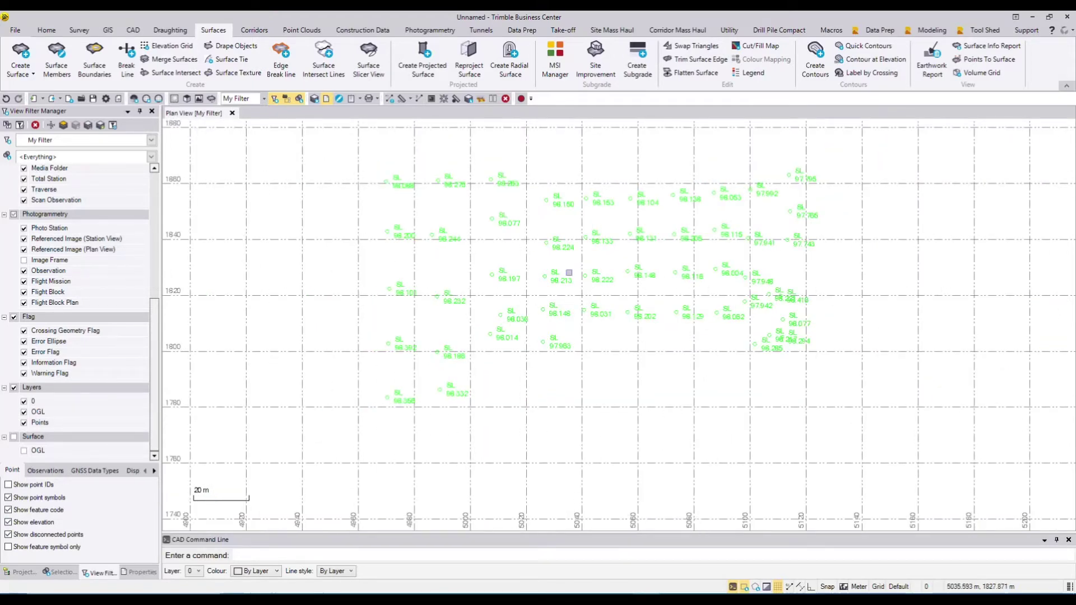
middle_click_drag(604, 267, 545, 290)
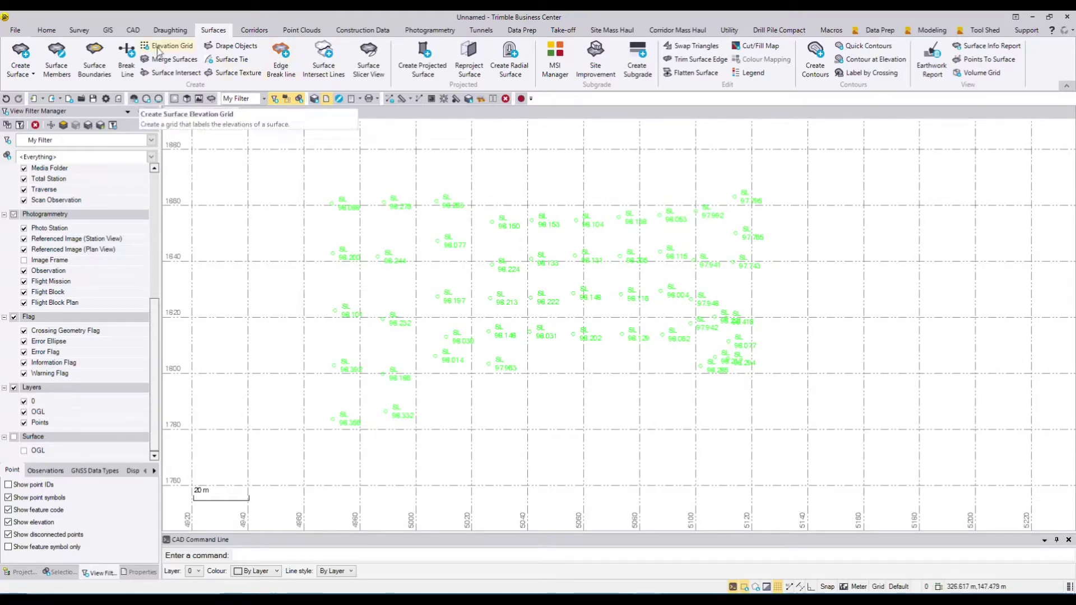
Step: Create a line string named HSE on a new layer HSE with the layer colour Magenta
left_click(134, 31)
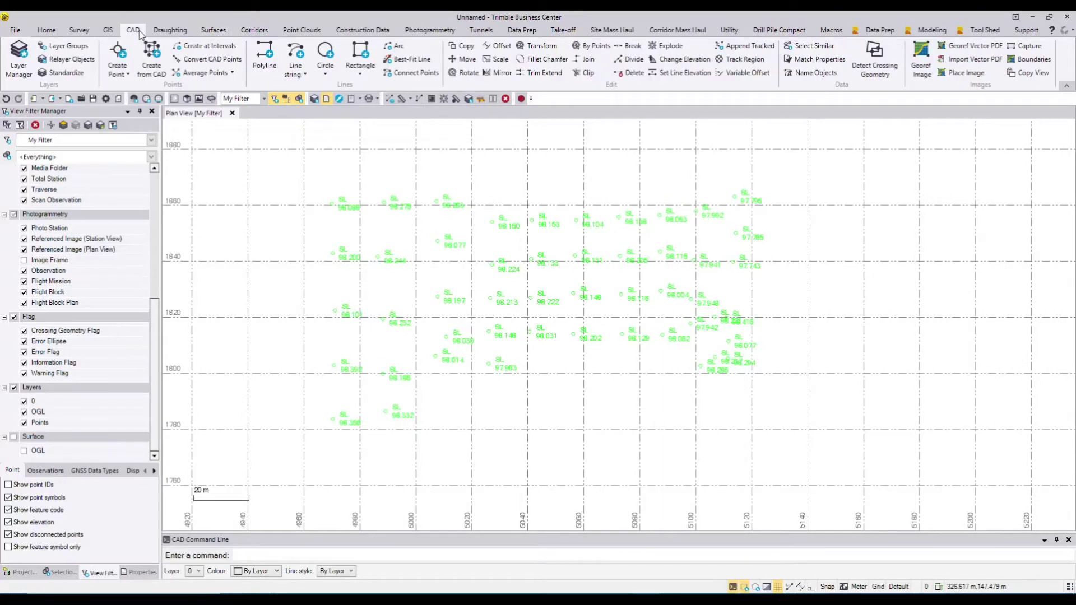
left_click(296, 54)
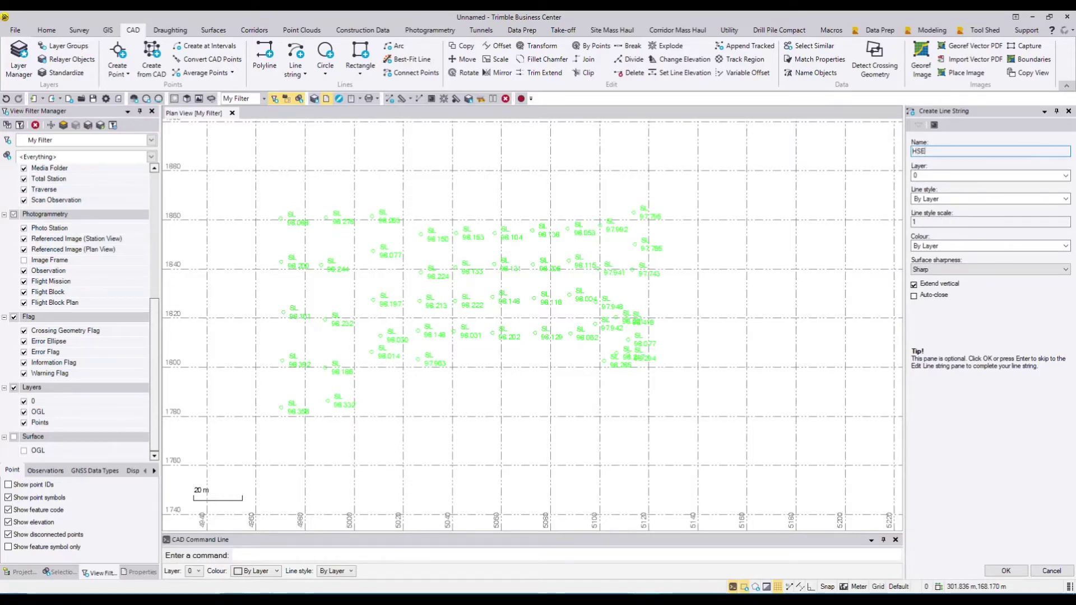
left_click(939, 176)
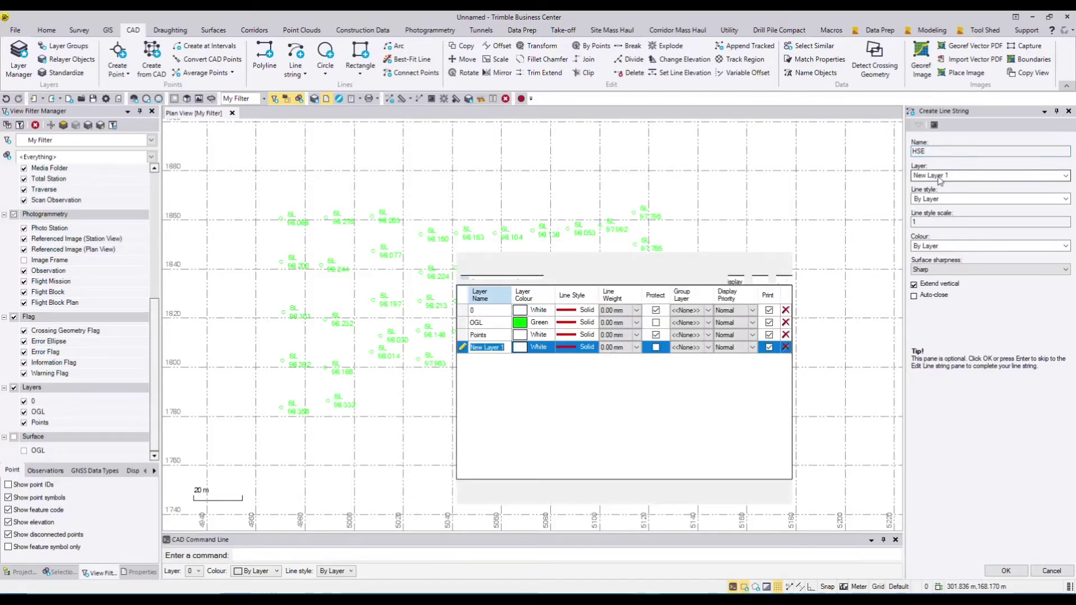
type("HSE")
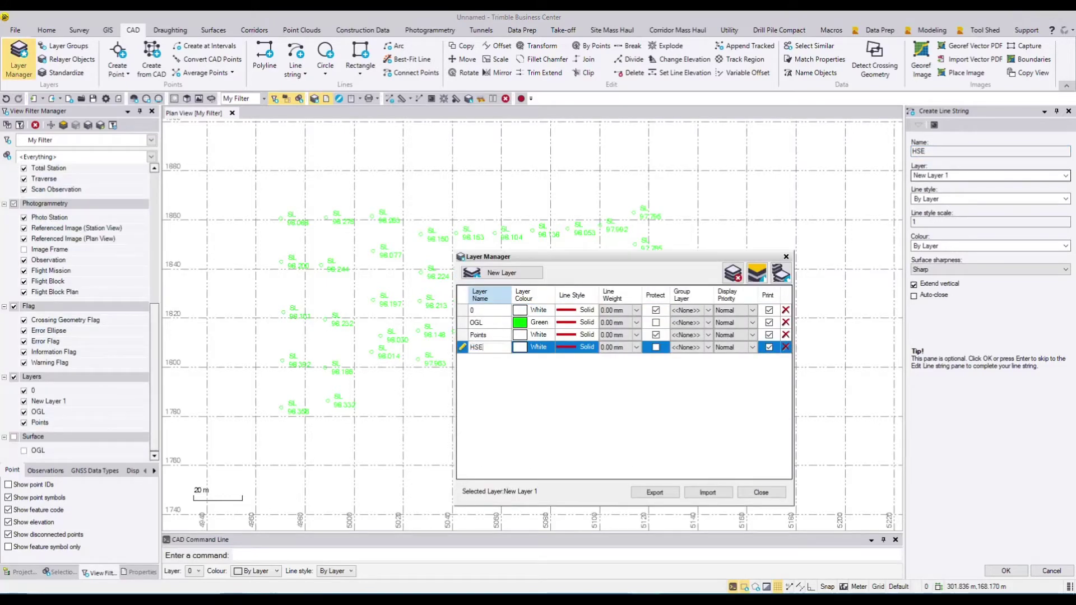
left_click(529, 347)
left_click(549, 347)
left_click(538, 378)
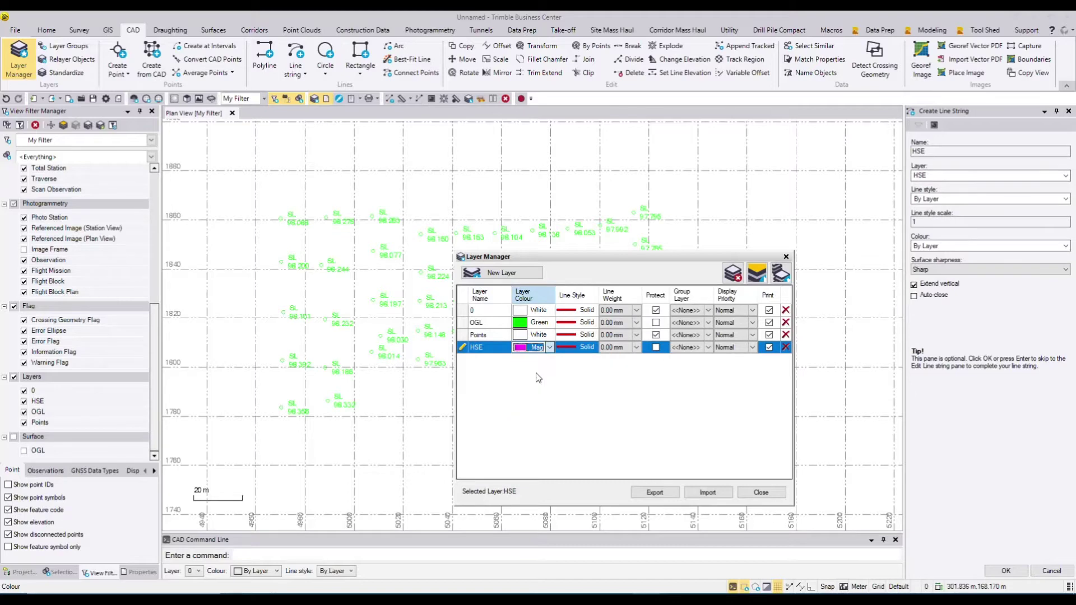
left_click(760, 492)
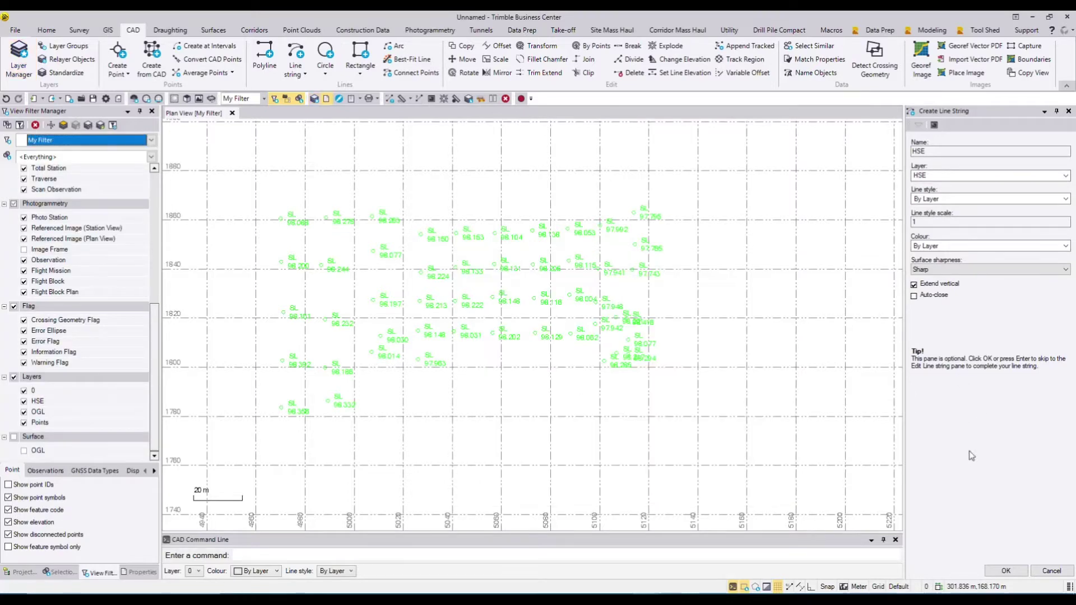
left_click(1005, 571)
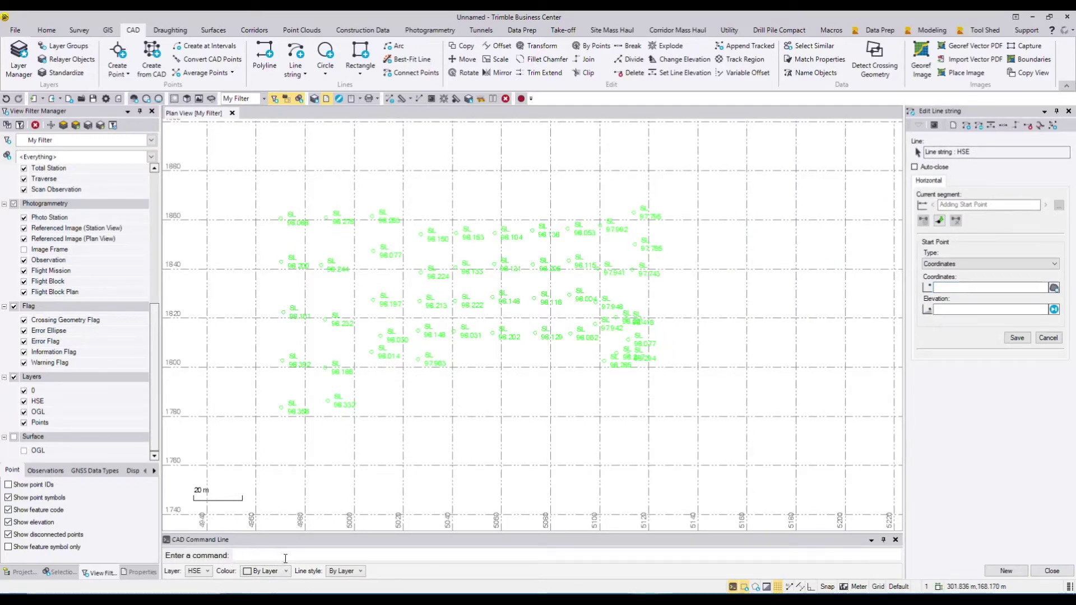
Step: Draw the HSE line string's first side from about 4997.355, 1850.856 to 5001.242, 1808.985, with both vertices at elevation 100
left_click(947, 287)
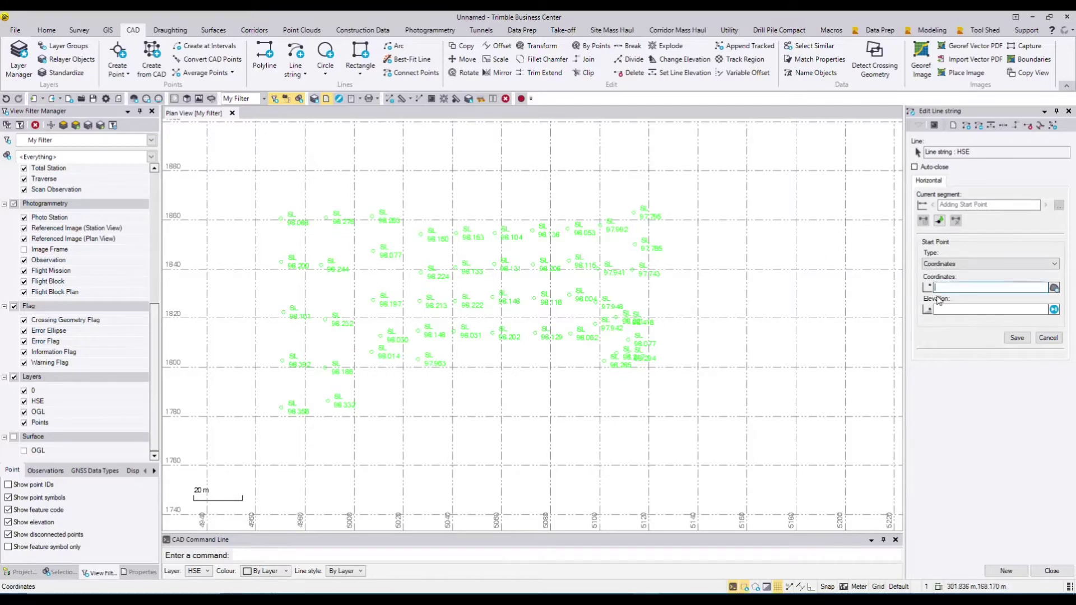
left_click(347, 241)
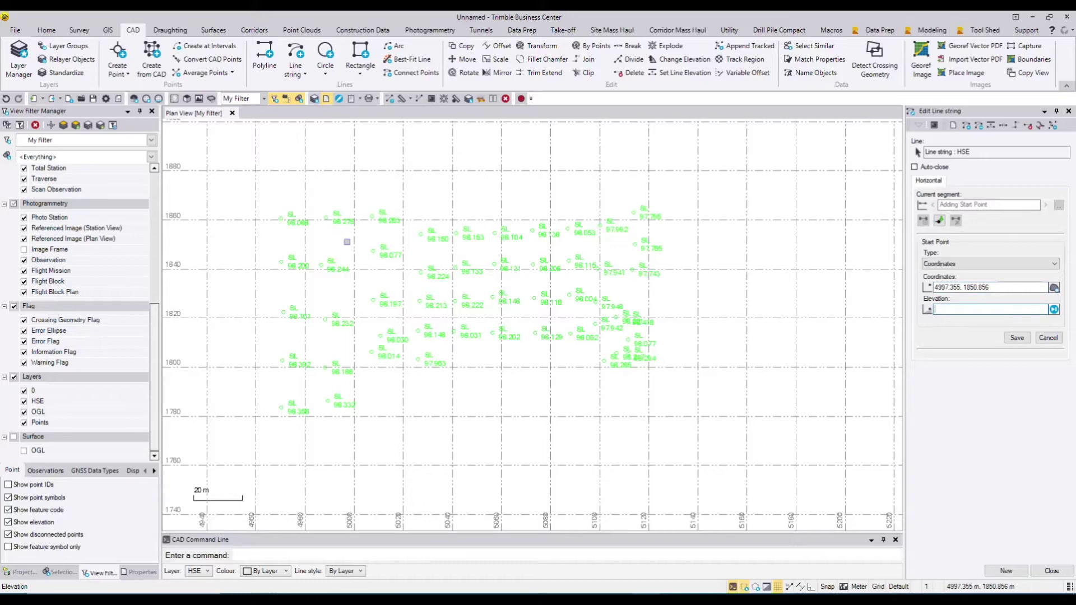
type("100")
key("Return")
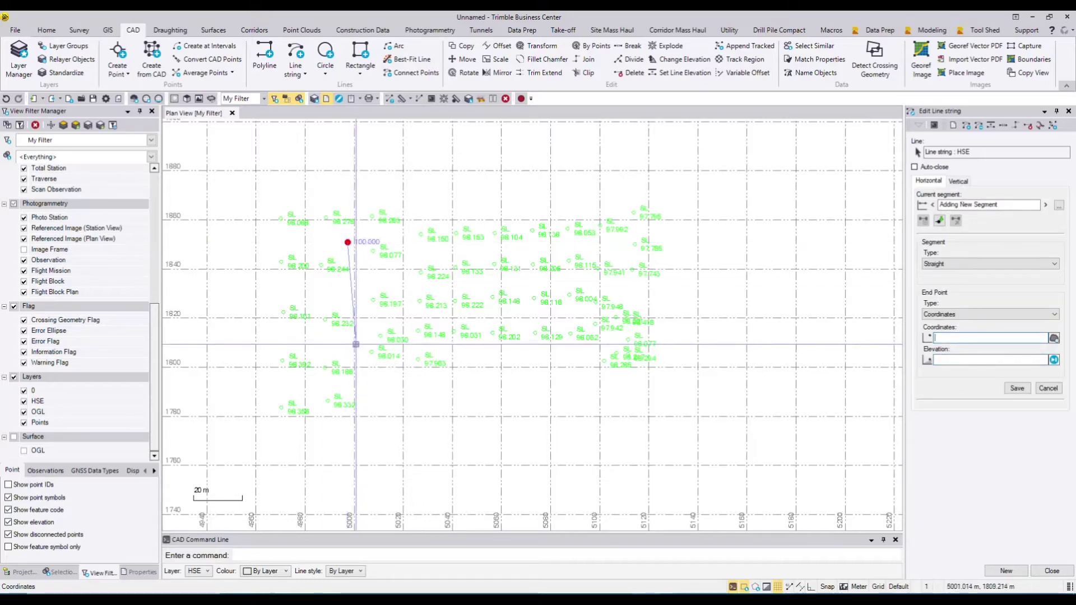
left_click(357, 344)
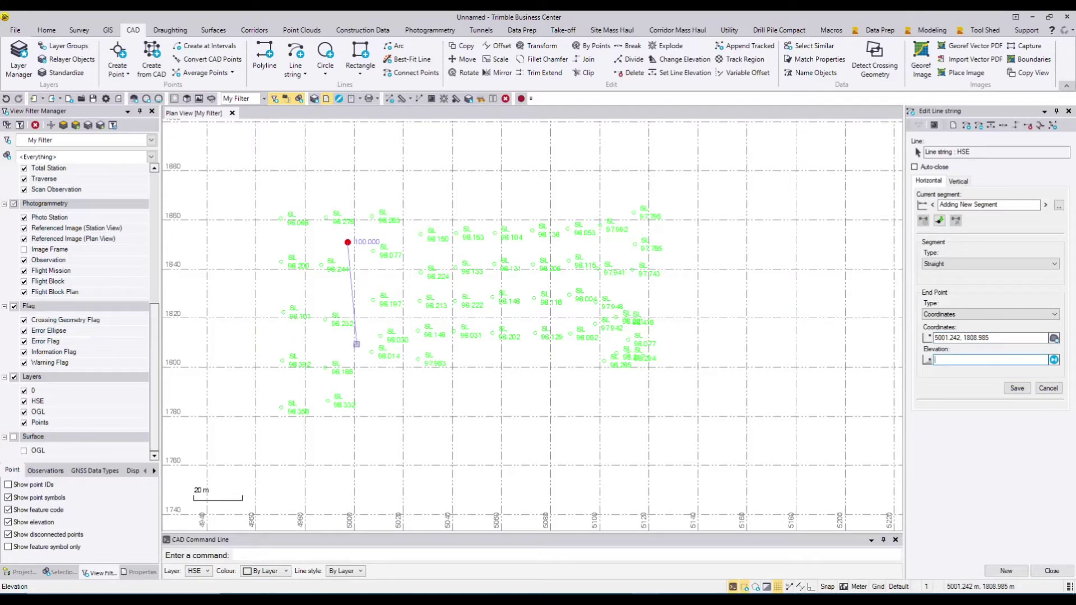
type("100.")
key("Return")
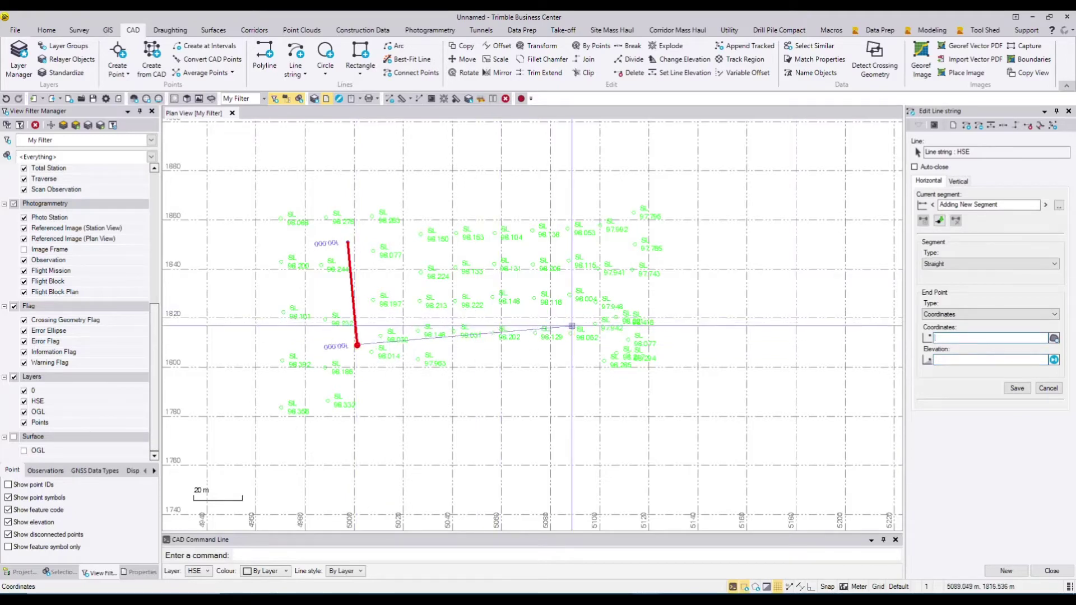
Step: Add HSE vertices at about 5089.278, 1817.680 and 5083.104, 1857.491 at elevation 100, and auto-close the line string
left_click(572, 323)
type("100")
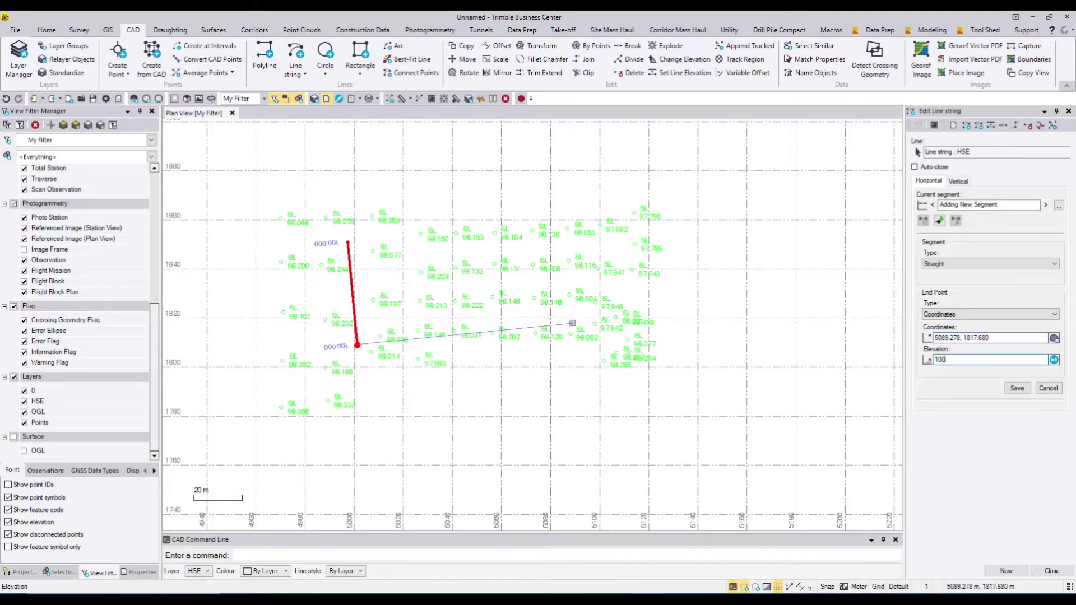
key("Return")
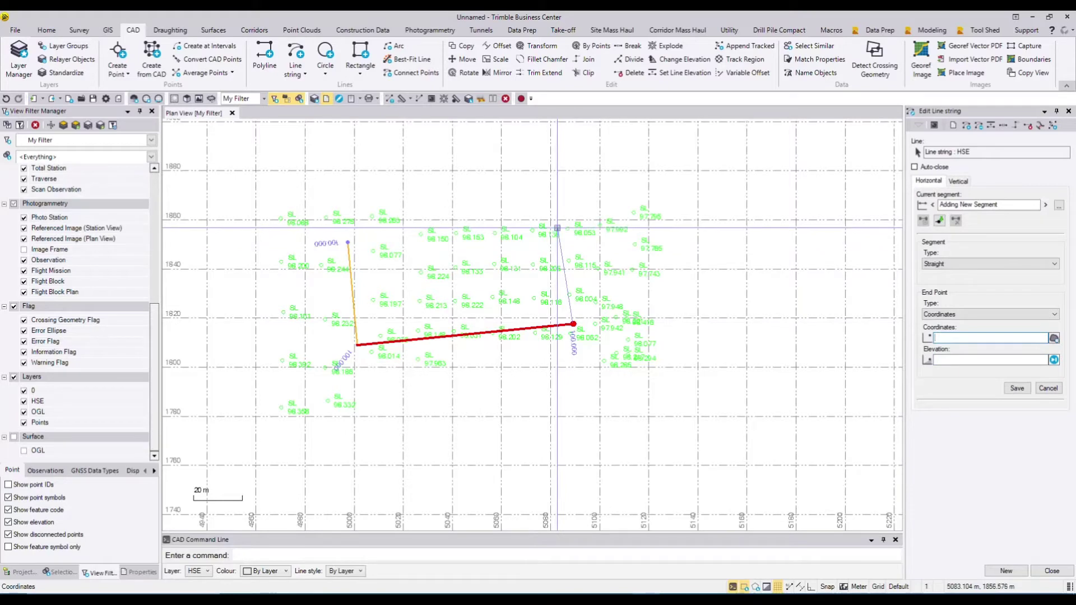
left_click(557, 225)
type("100")
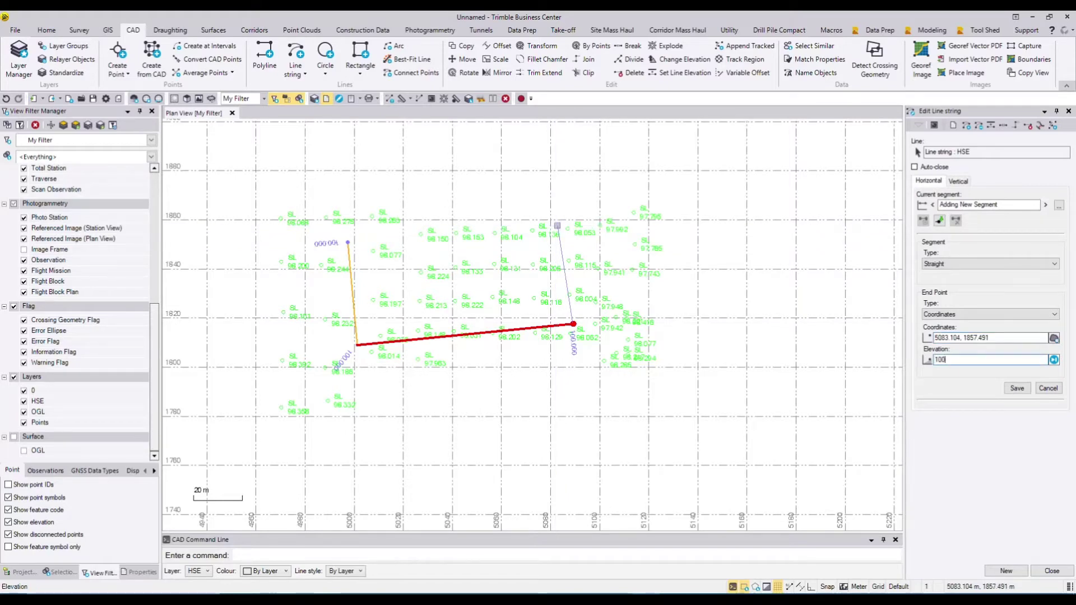
key("Return")
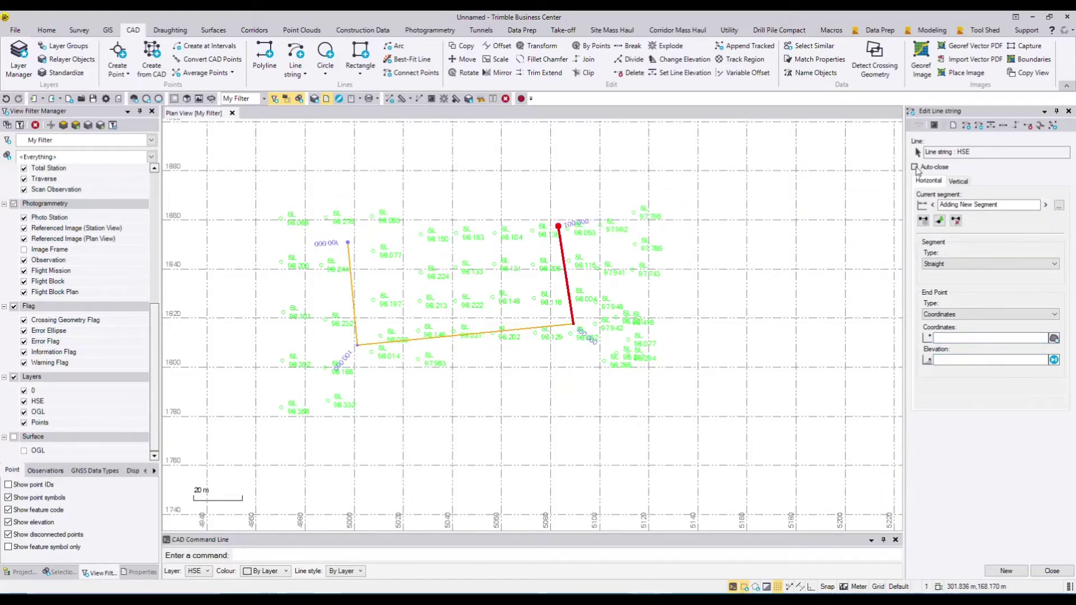
left_click(914, 166)
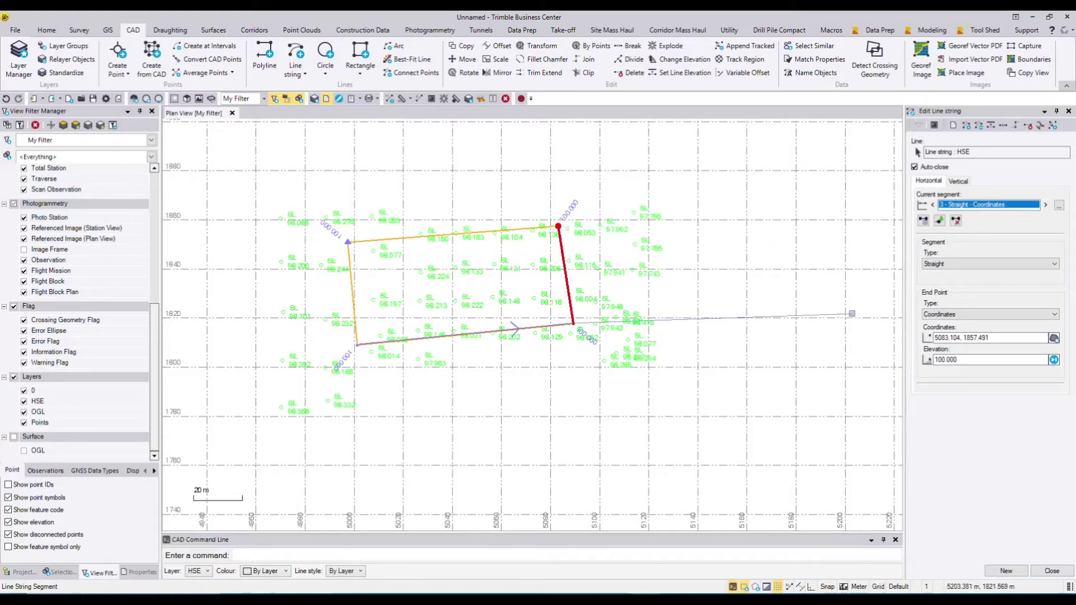
left_click(1048, 570)
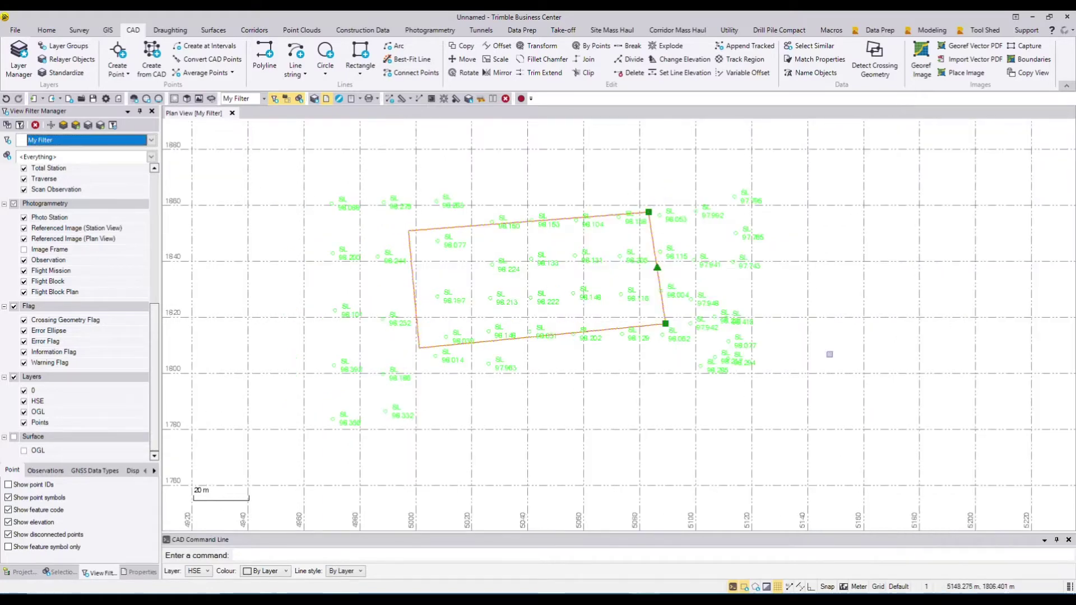
Step: Create a surface named HSE from the closed HSE line string, with classification Design and colour Magenta
middle_click_drag(586, 274, 664, 318)
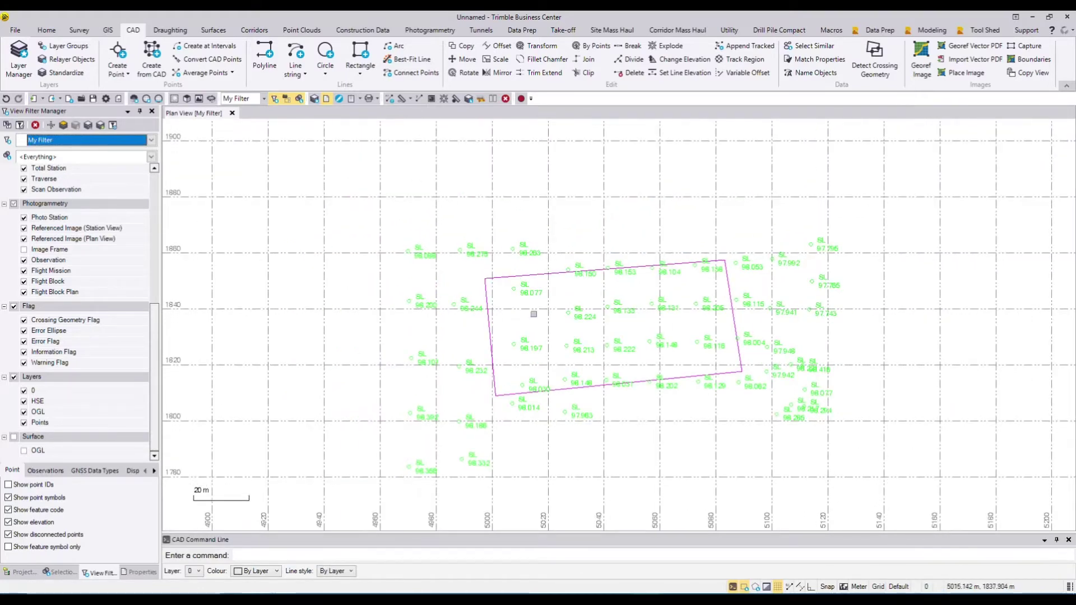
middle_click_drag(712, 392, 624, 372)
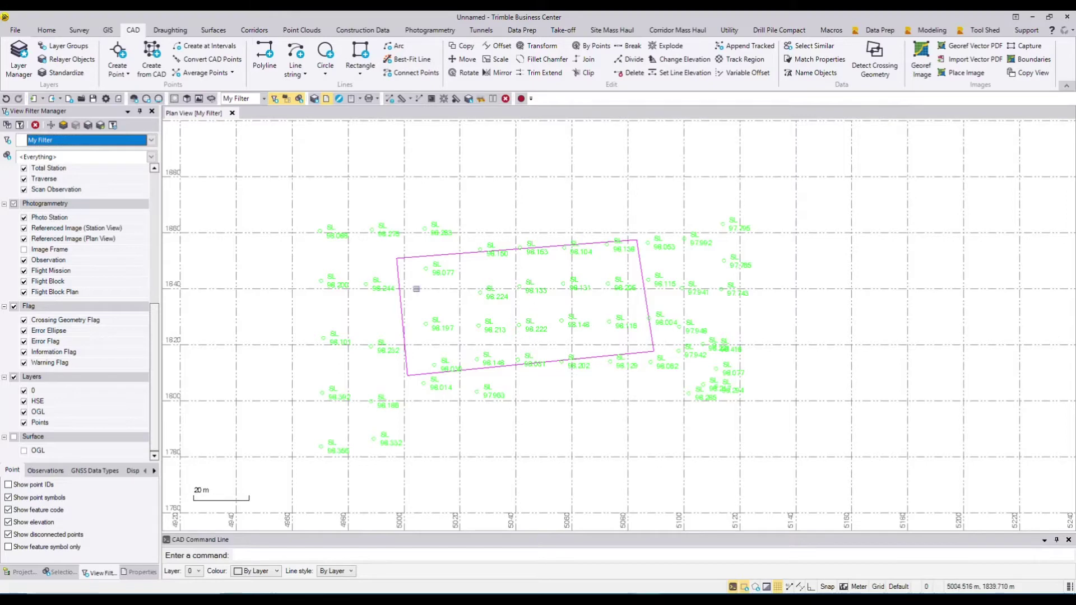
left_click(416, 259)
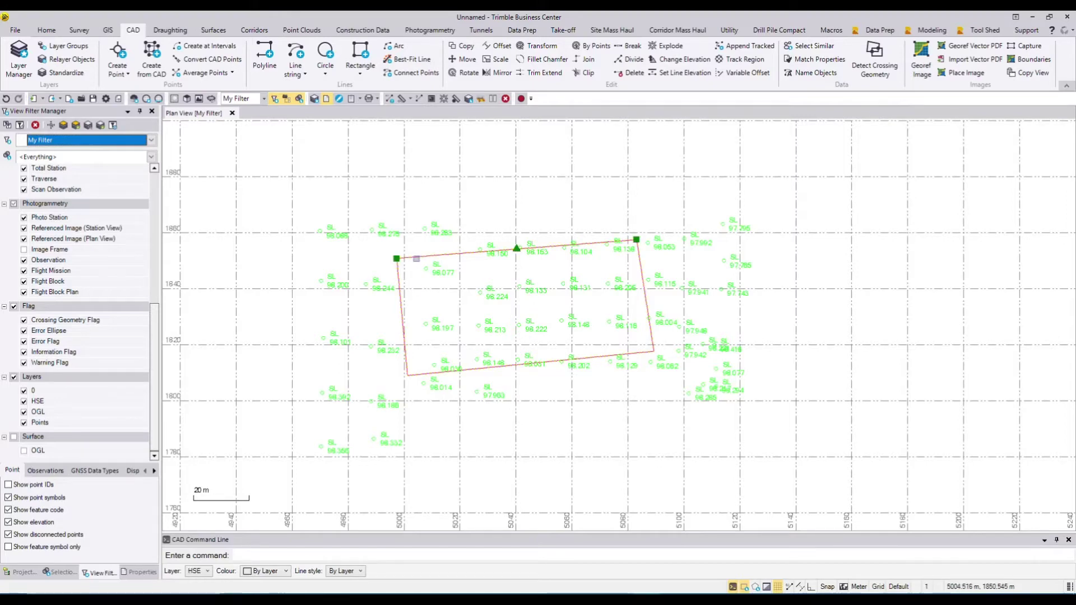
left_click(213, 30)
left_click(21, 50)
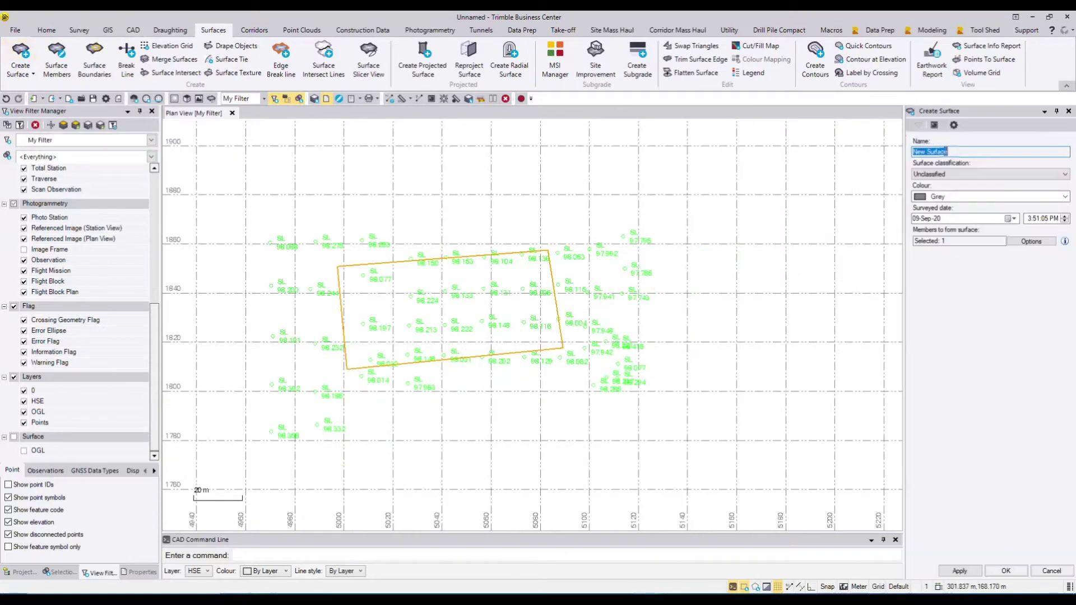
type("HSE")
left_click(957, 174)
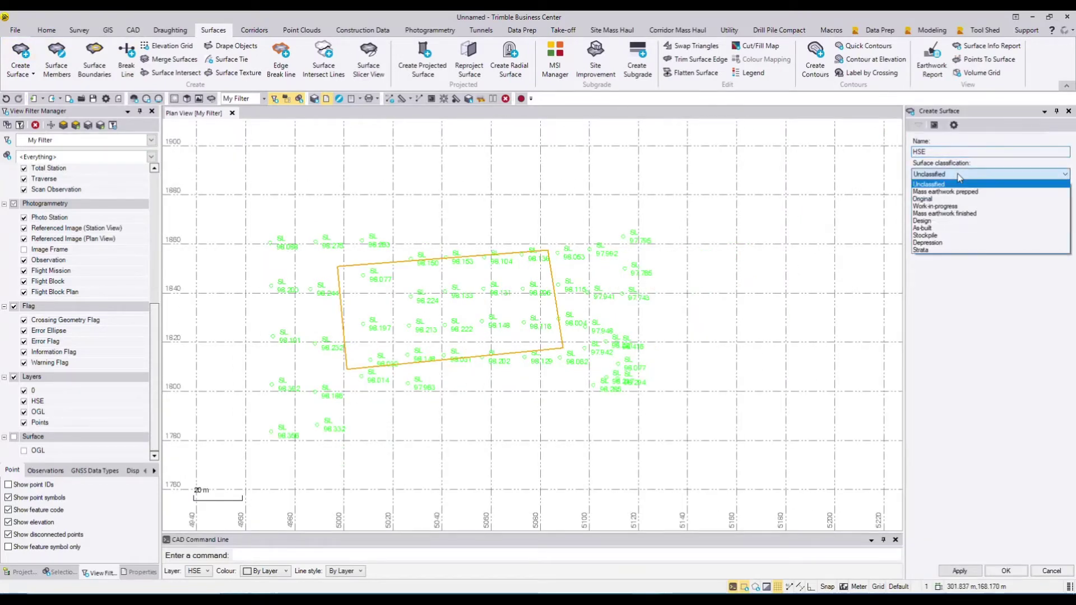
left_click(943, 222)
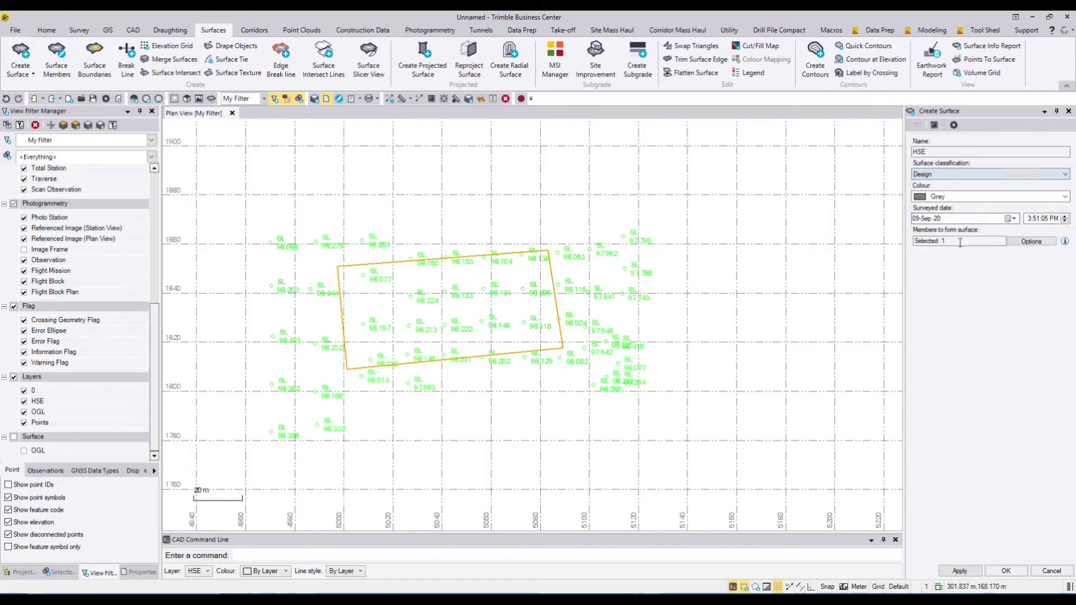
left_click(945, 197)
left_click(941, 236)
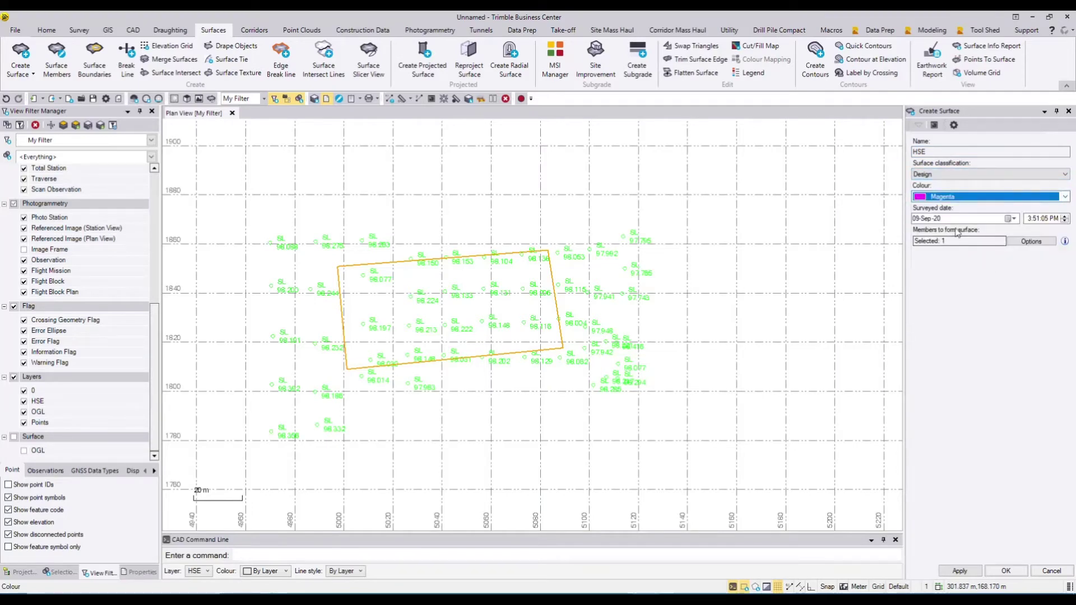
left_click(1006, 570)
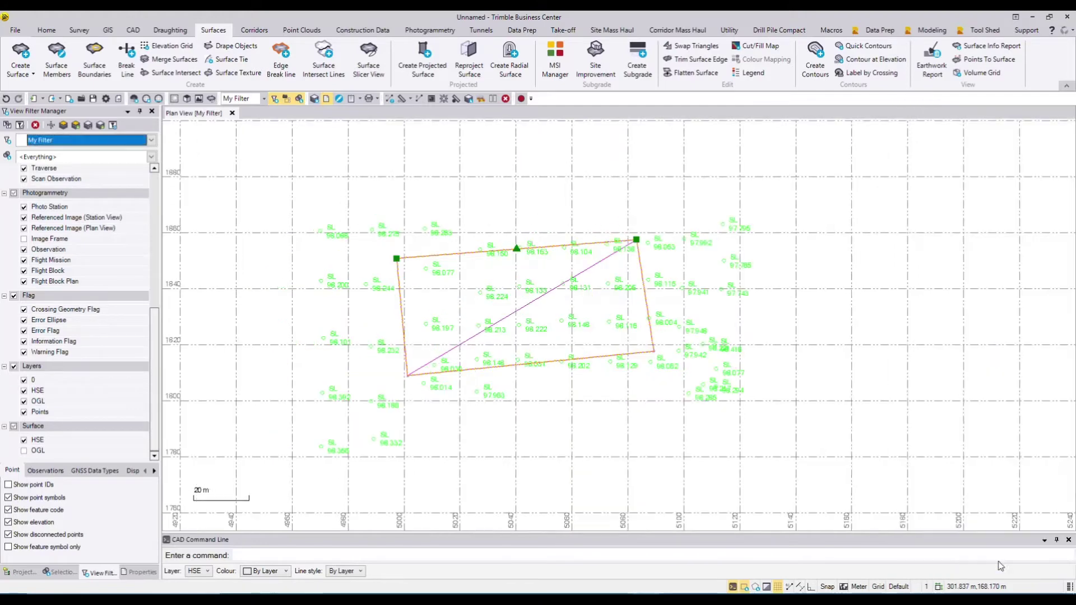
Step: Show the OGL surface again and open a 3D view in a vertical tab group beside the plan view
left_click(24, 451)
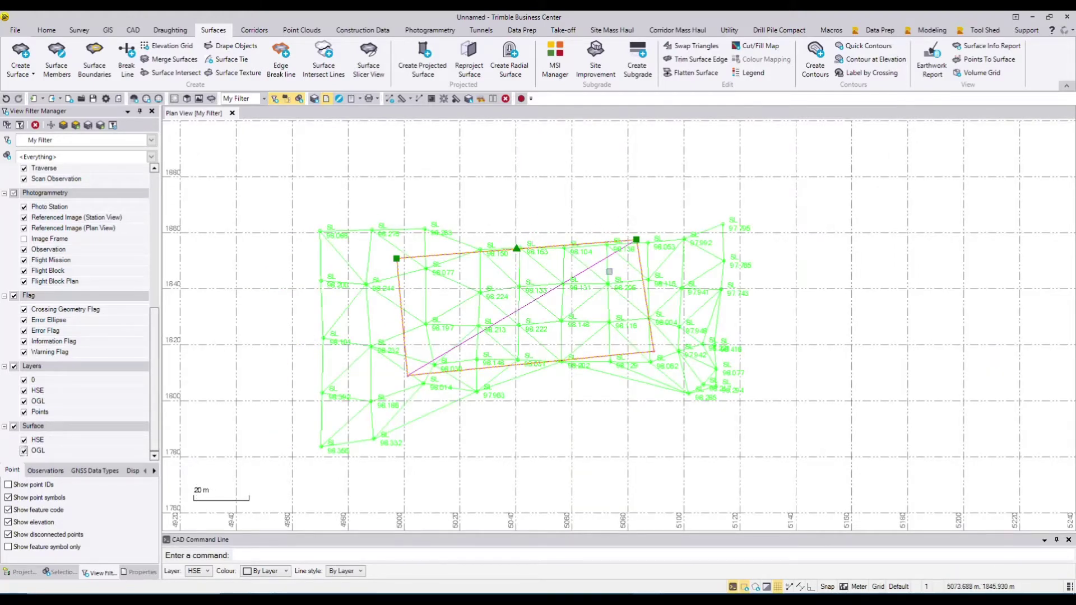
left_click(187, 99)
mouse_move(326, 213)
left_mouse_down()
mouse_move(553, 293)
mouse_move(558, 220)
mouse_move(506, 201)
mouse_move(566, 279)
mouse_move(577, 350)
left_mouse_up()
right_click(276, 120)
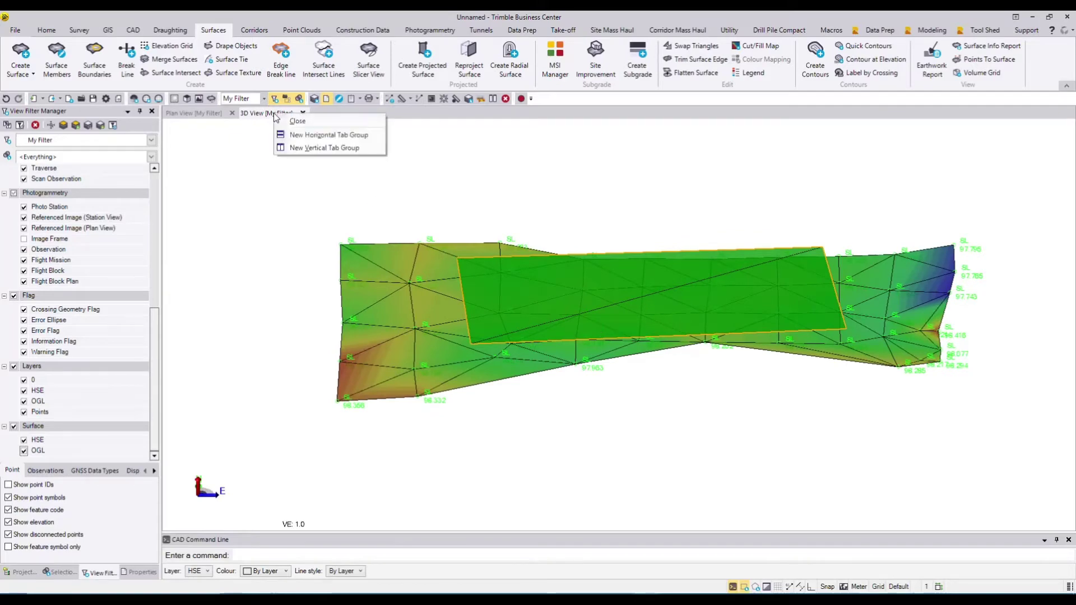
left_click(296, 146)
scroll(401, 282, "down", 1)
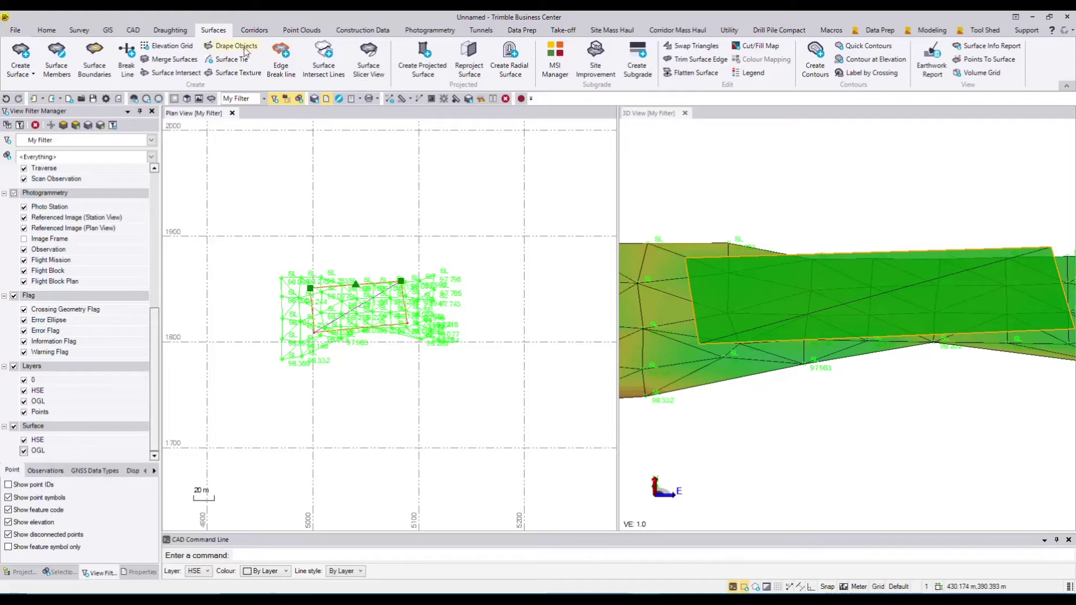
Step: Compare the HSE and OGL surface profiles in the Surface Slicer with one slice across and one along the HSE rectangle
left_click(368, 70)
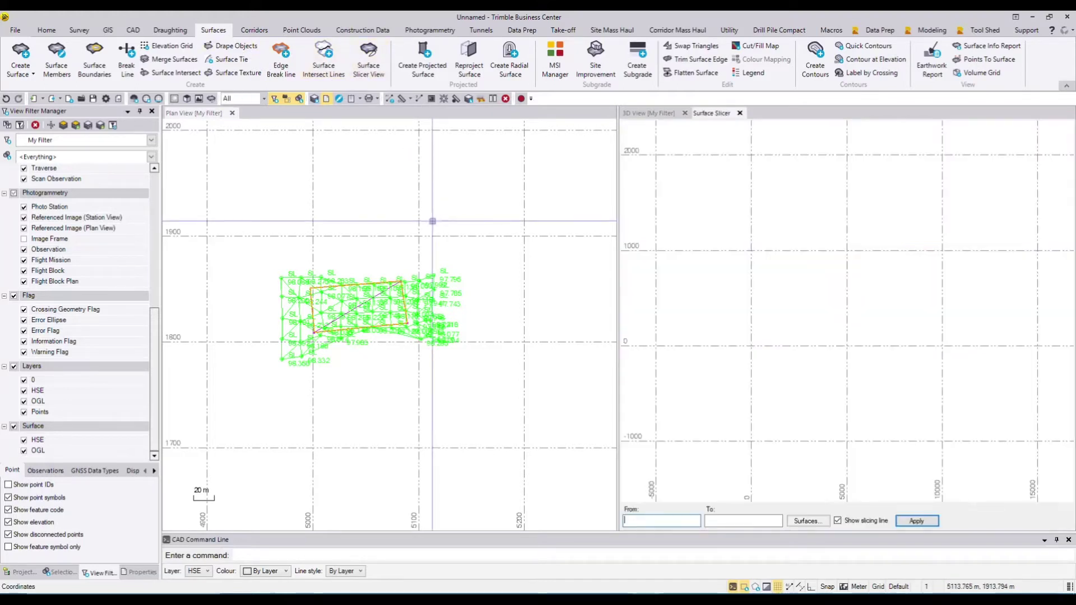
left_click_drag(344, 240, 372, 363)
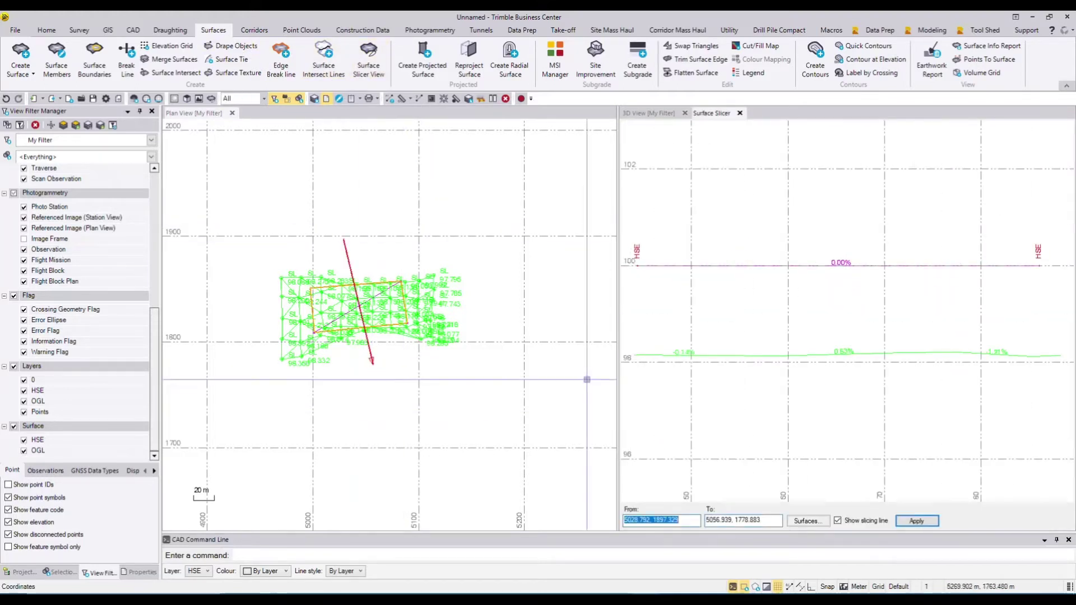
scroll(755, 330, "down", 2)
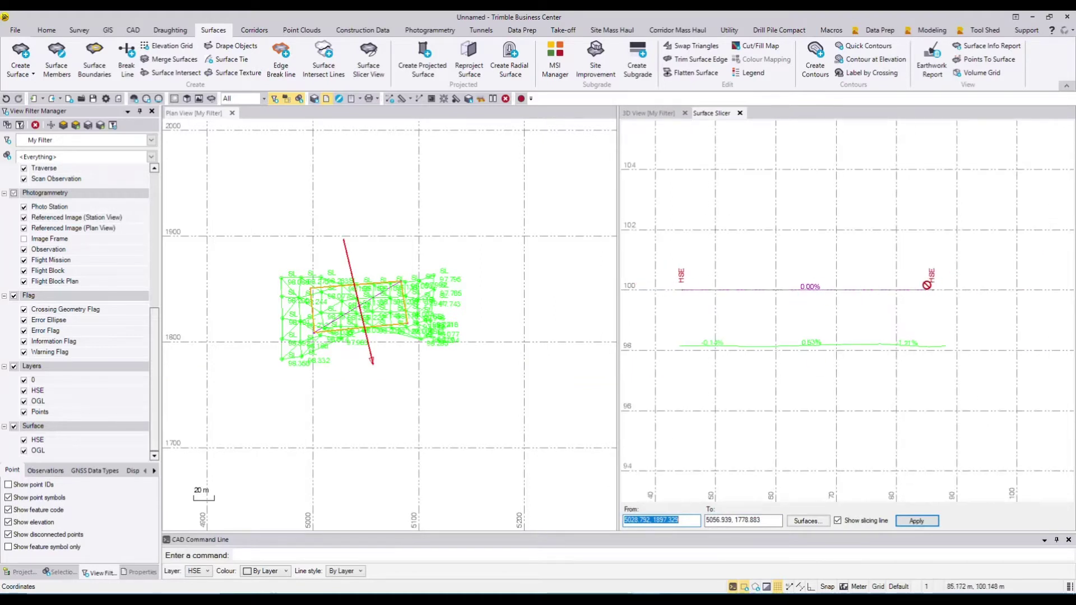
left_click_drag(467, 307, 250, 308)
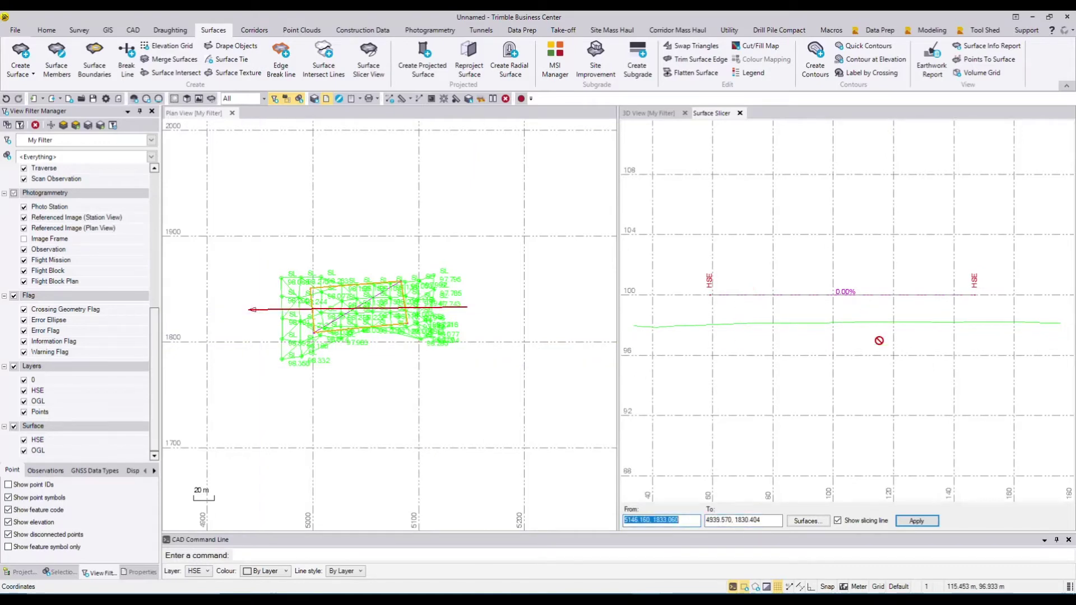
left_click(740, 113)
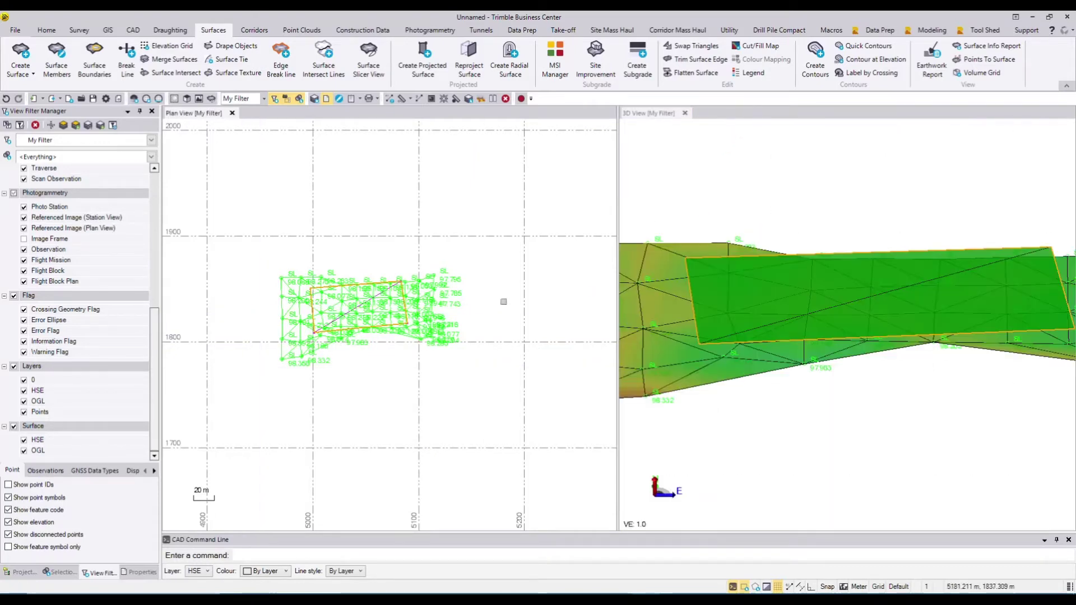
Step: Set up a surface-to-surface earthwork report with OGL as the initial surface and HSE as the final surface
scroll(504, 297, "down", 2)
middle_click_drag(363, 297, 402, 307)
middle_click_drag(784, 314, 806, 316)
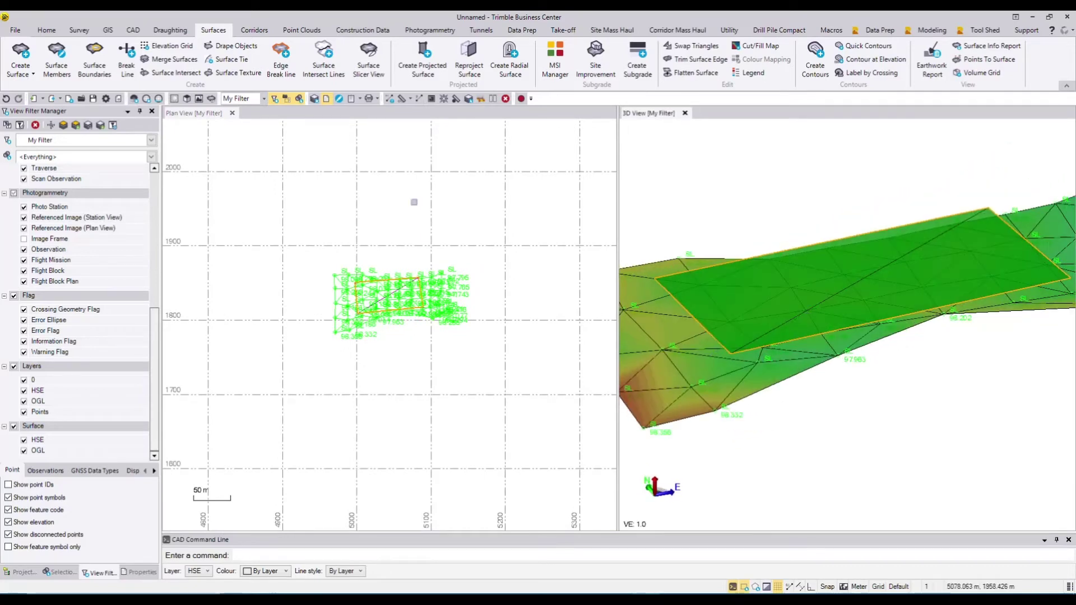
left_click(415, 202)
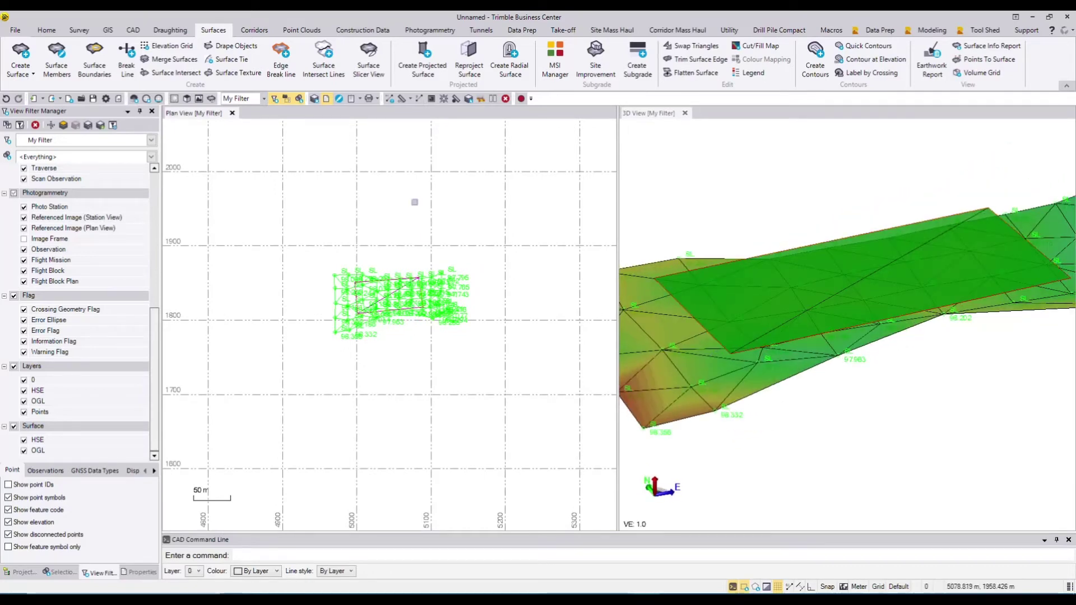
left_click(932, 62)
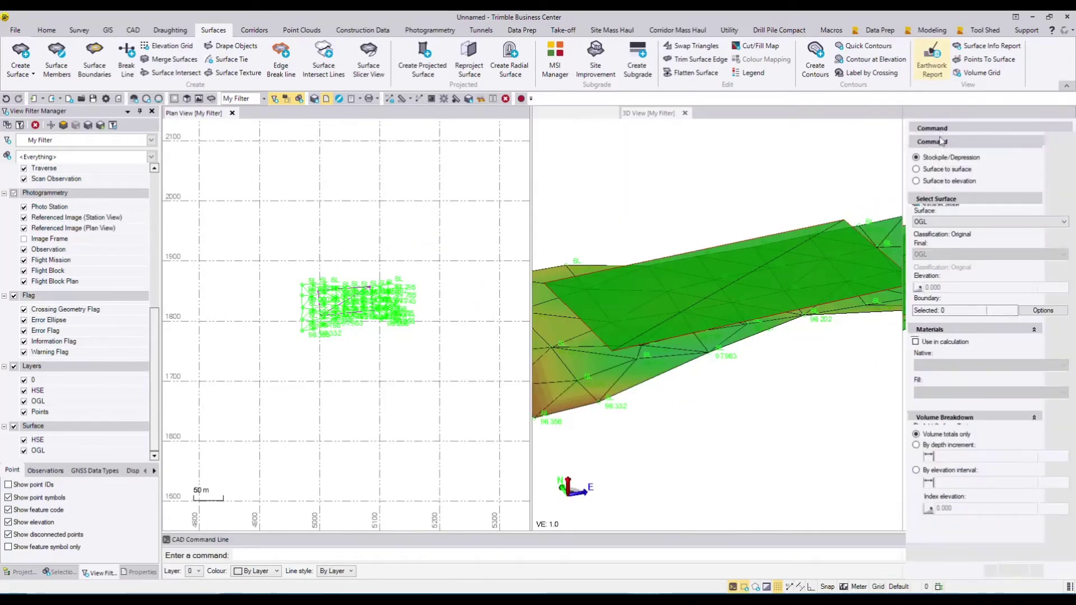
left_click(949, 170)
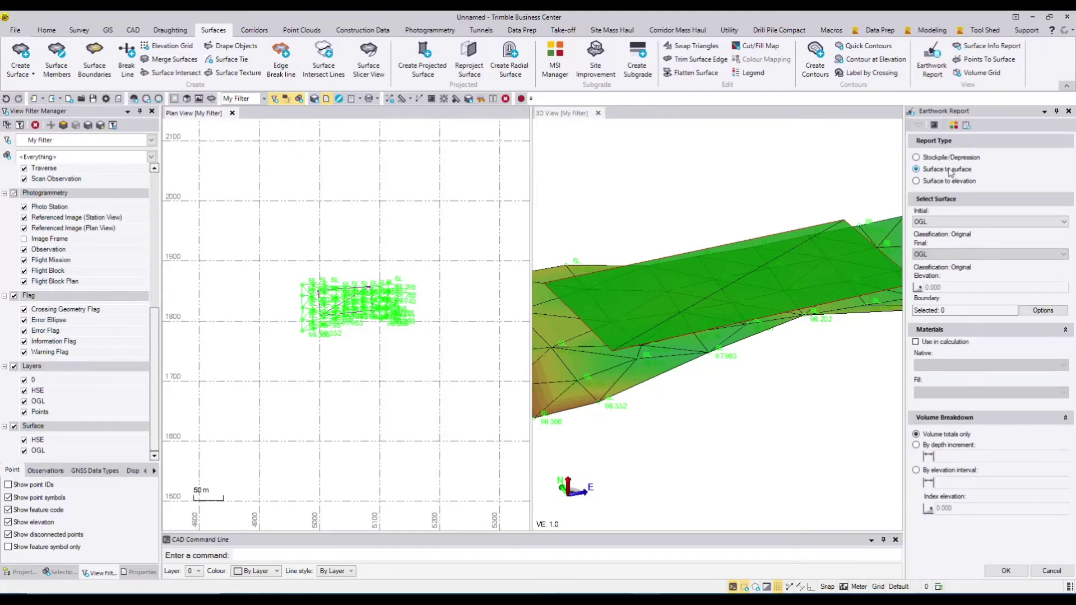
left_click(950, 222)
left_click(941, 232)
left_click(940, 254)
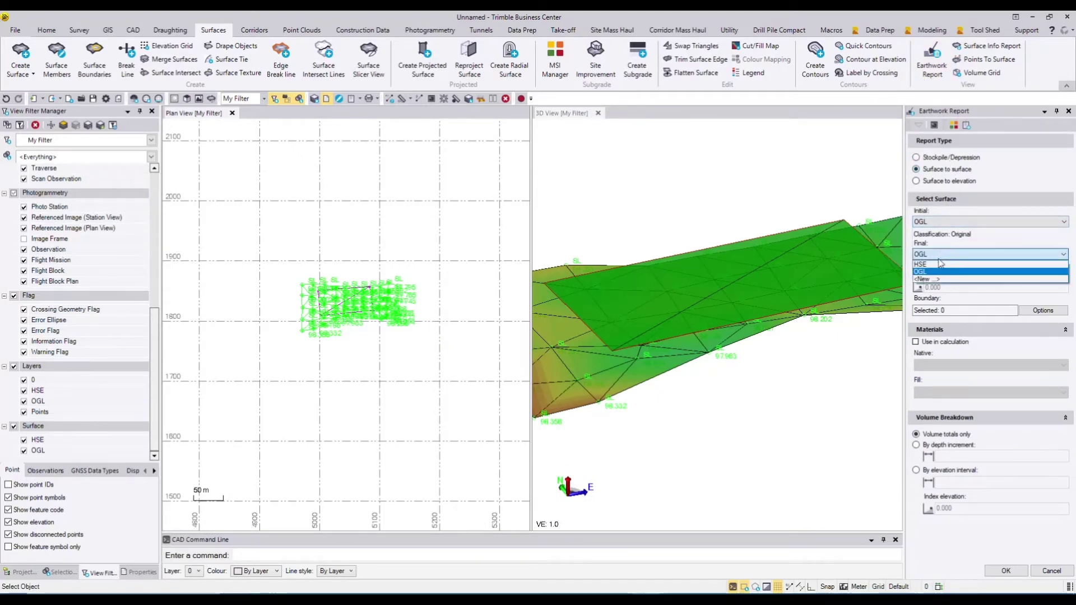
left_click(931, 275)
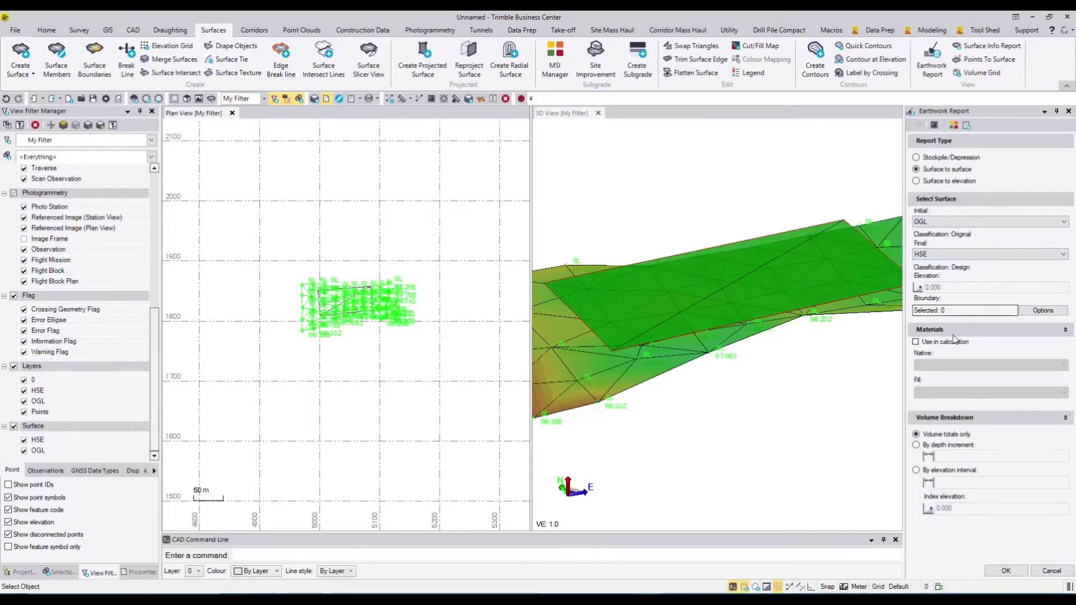
Step: Use the HSE line string as the boundary of the earthwork report
scroll(298, 292, "up", 7)
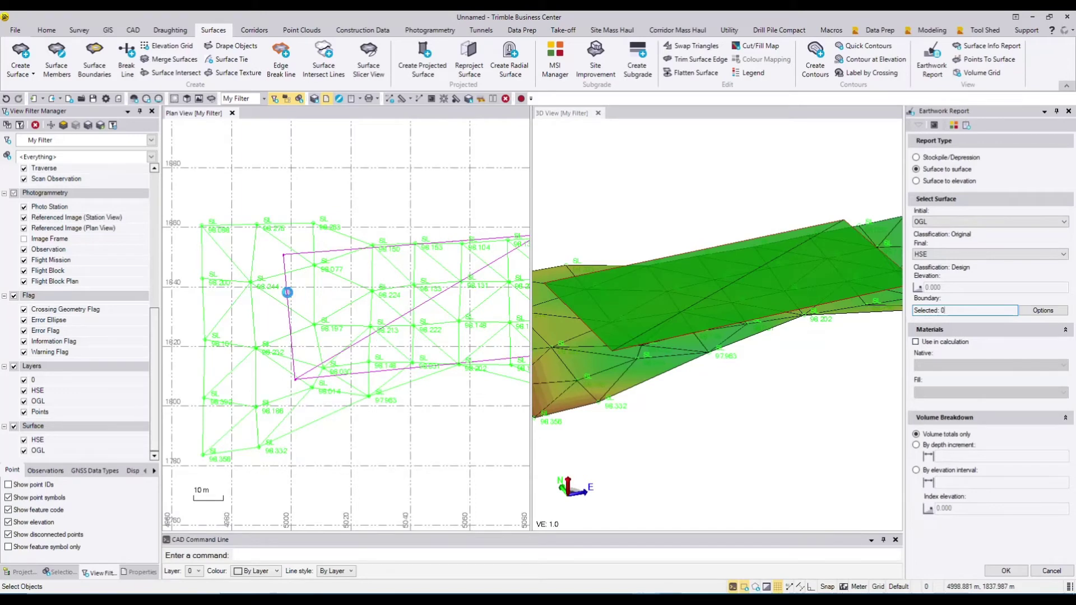
left_click(287, 293)
scroll(336, 270, "down", 3)
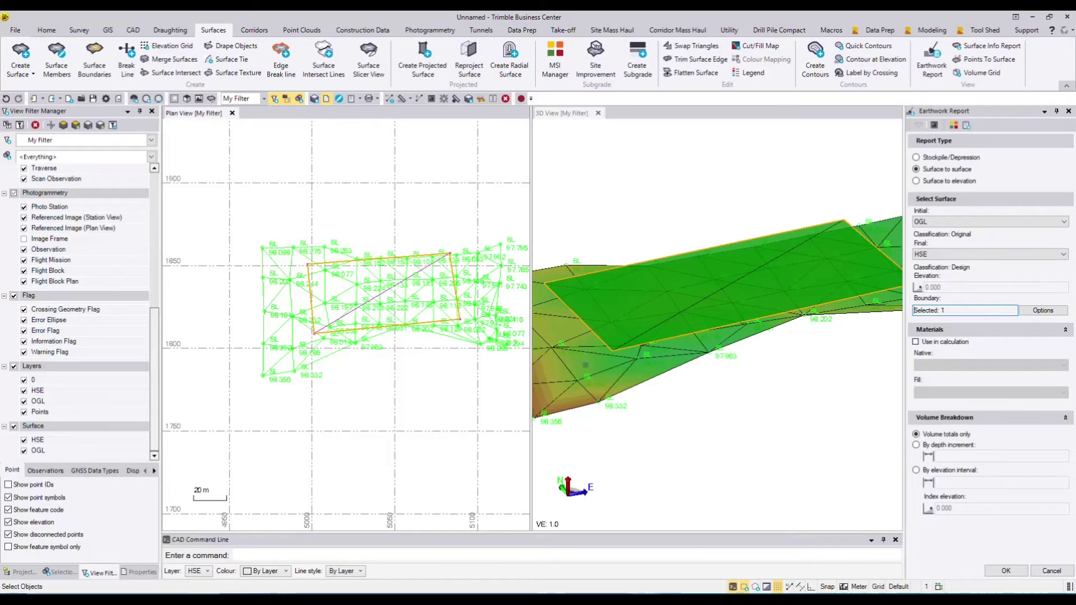
Step: Generate the OGL-to-HSE earthworks volume report, review it and close it
scroll(722, 209, "down", 3)
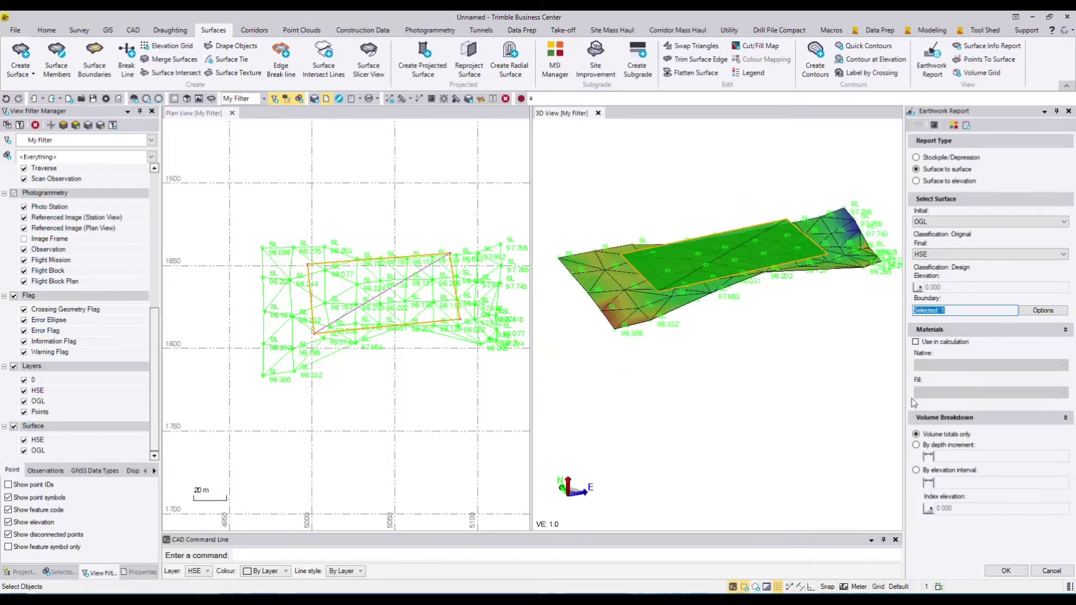
left_click(1015, 571)
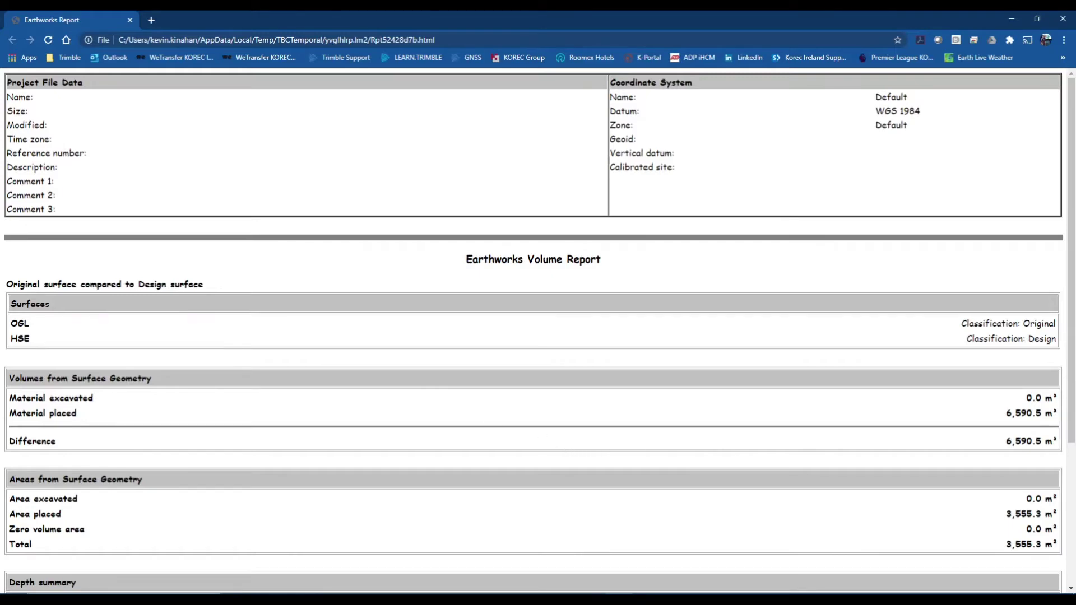
left_click(1062, 19)
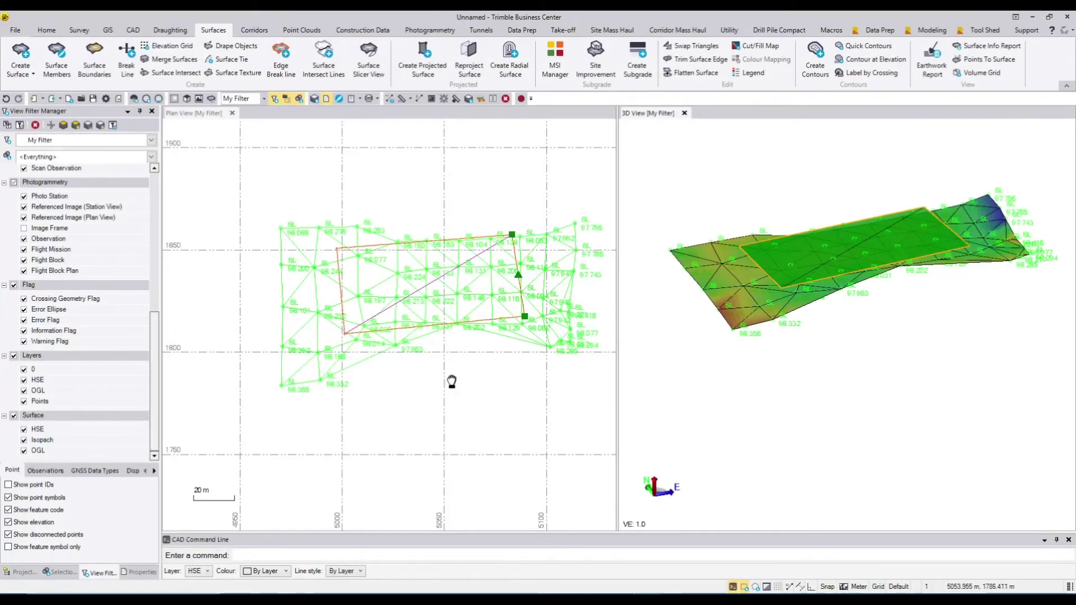
Step: Set up a cut/fill map named HSE CF with OGL as the initial surface and HSE as the final surface
middle_click_drag(452, 382, 421, 402)
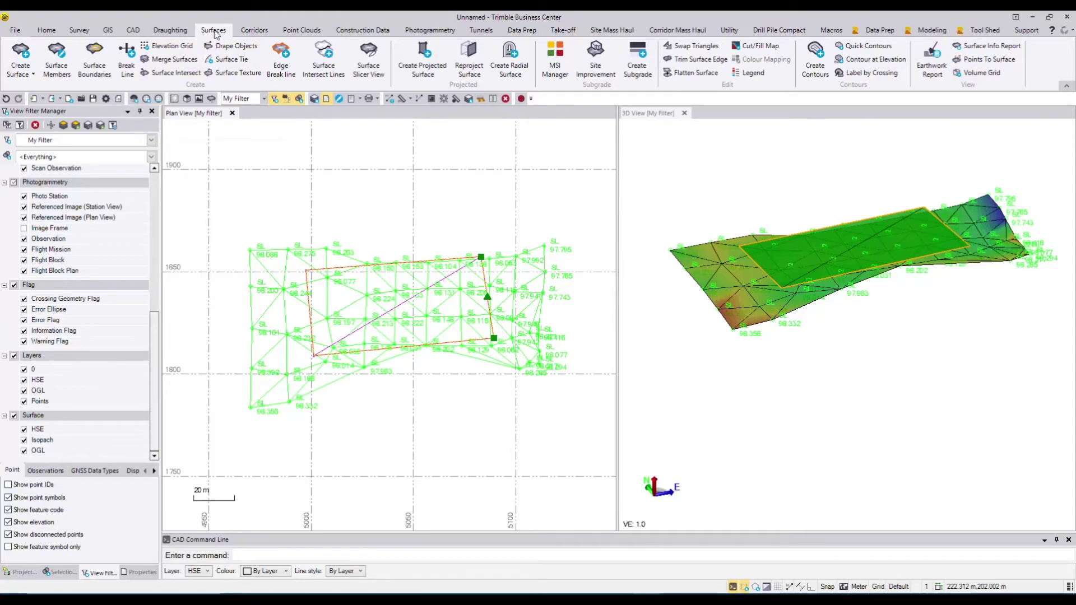
left_click(756, 47)
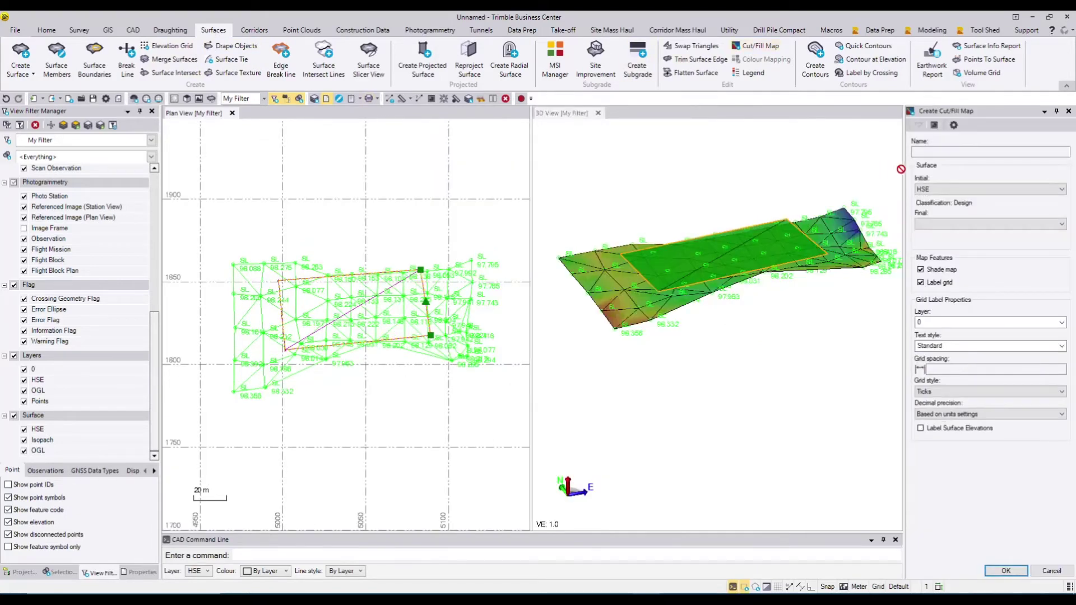
left_click(928, 154)
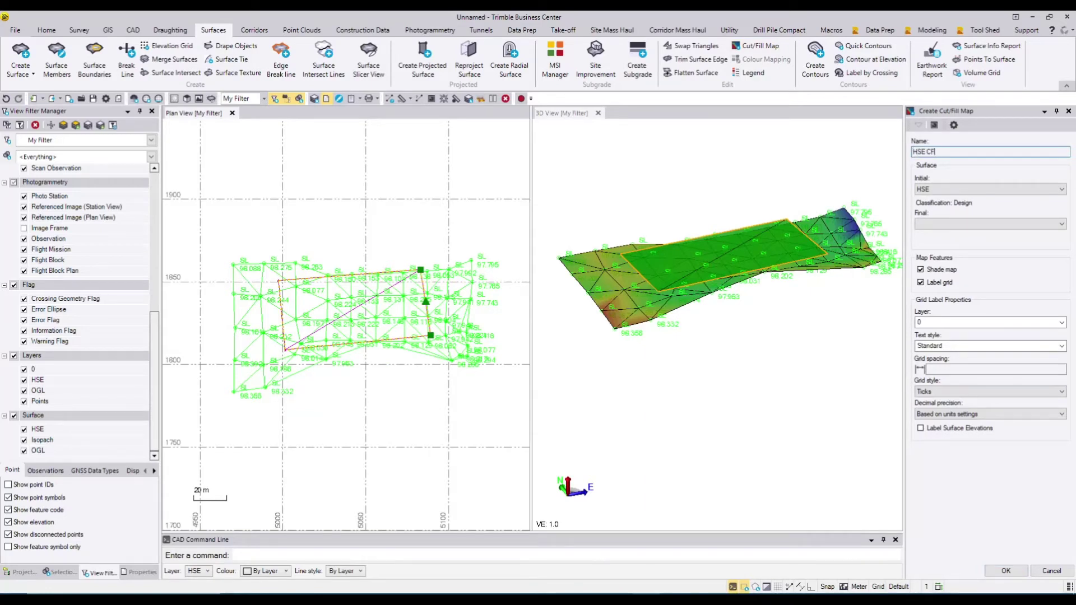
left_click(983, 189)
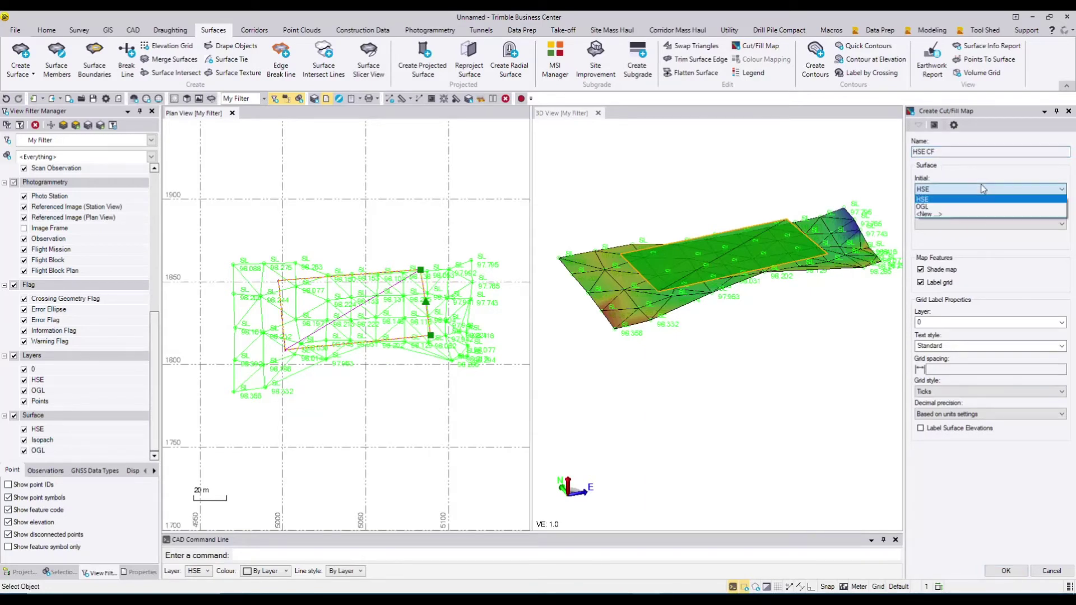
left_click(962, 207)
left_click(959, 224)
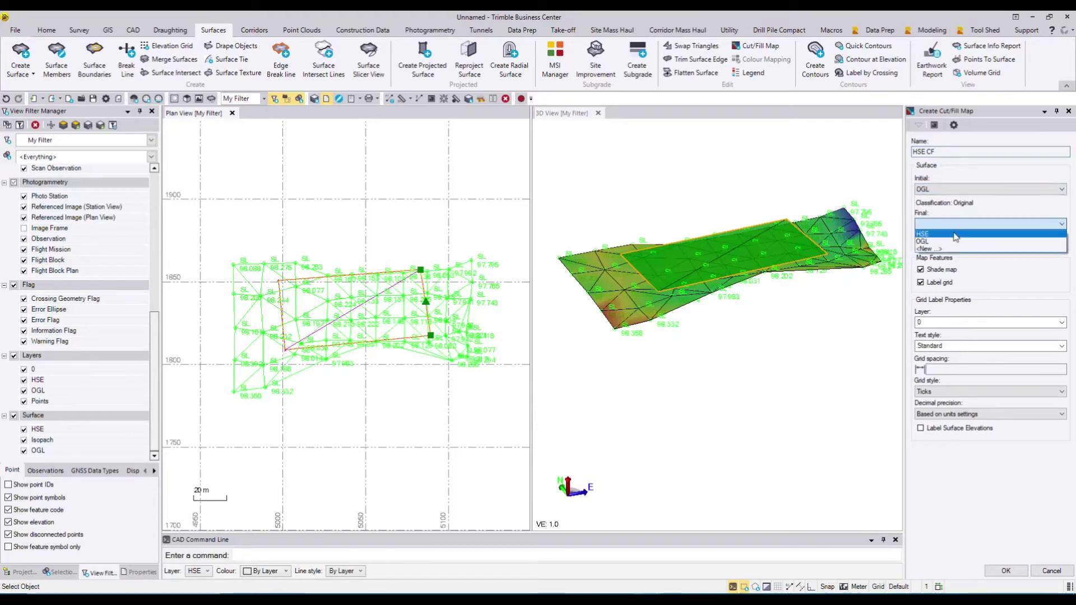
left_click(955, 234)
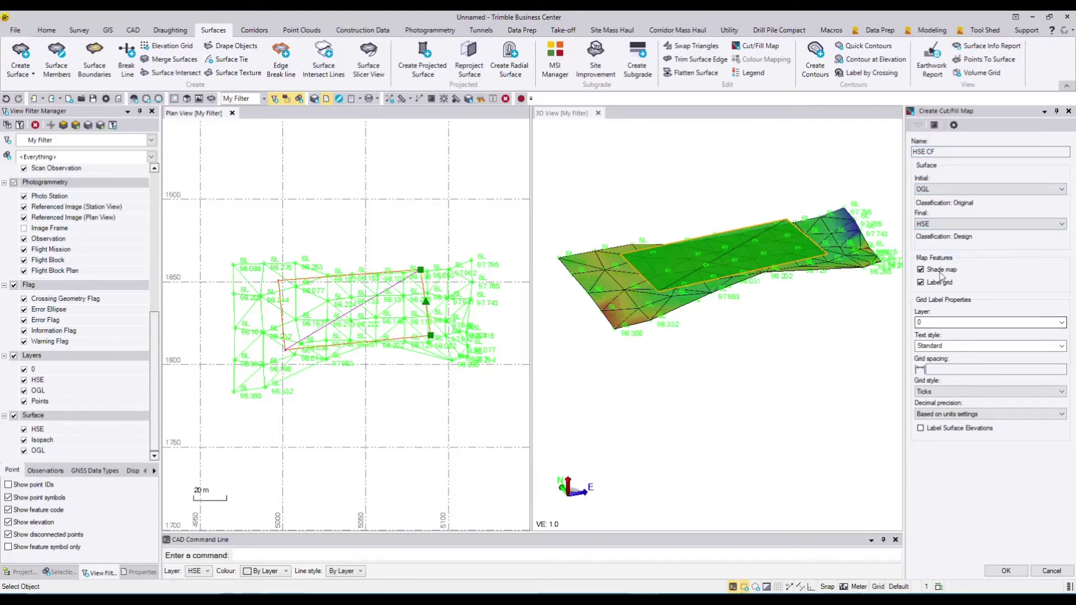
Step: Create a new layer named HSE CF for the cut/fill map's grid labels
left_click(944, 322)
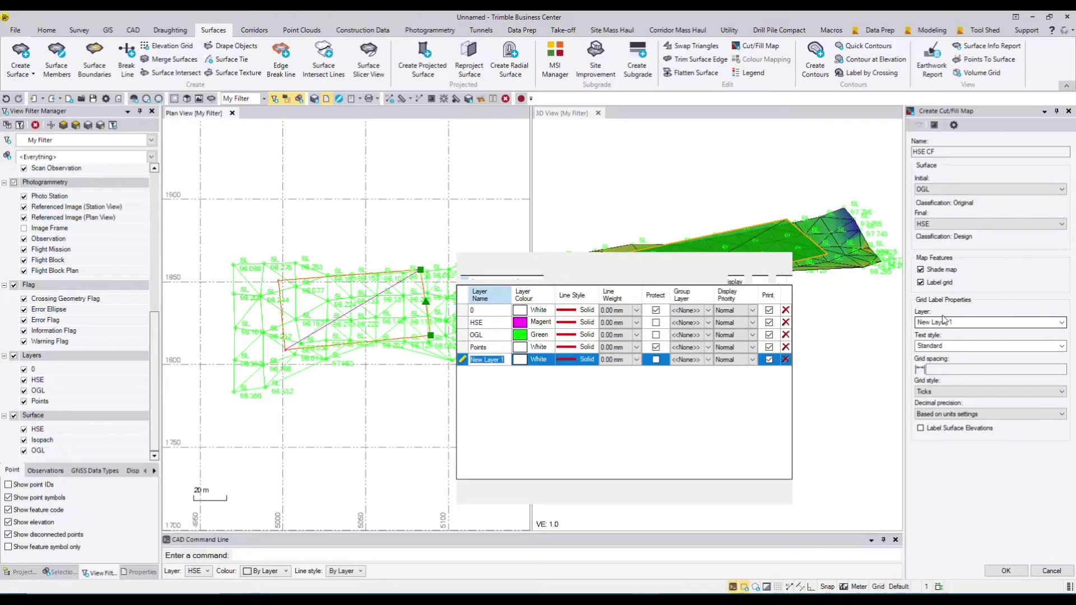
type("HSE ")
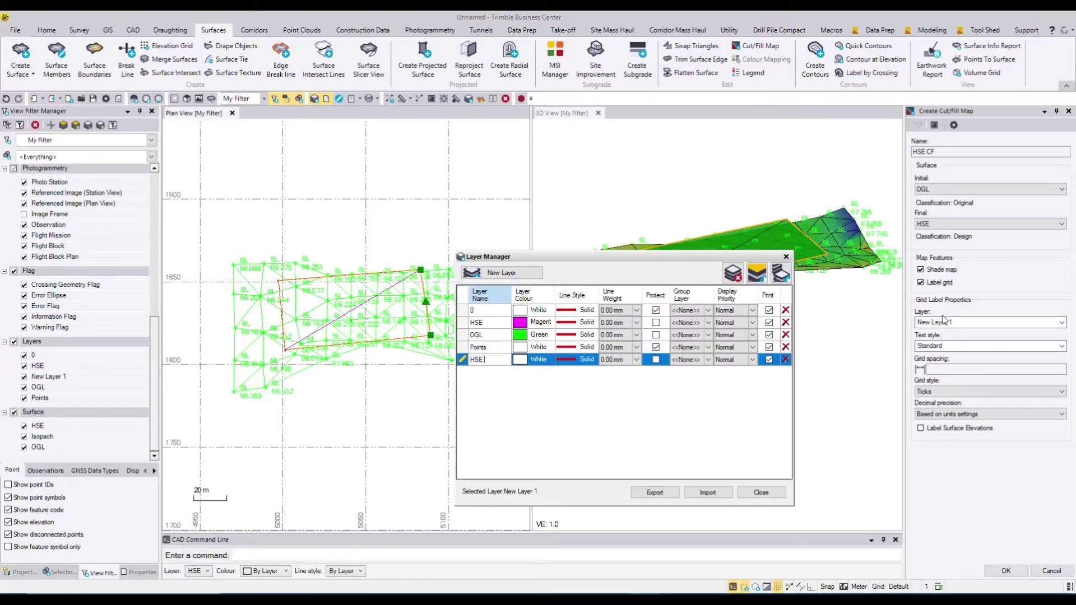
type("CF")
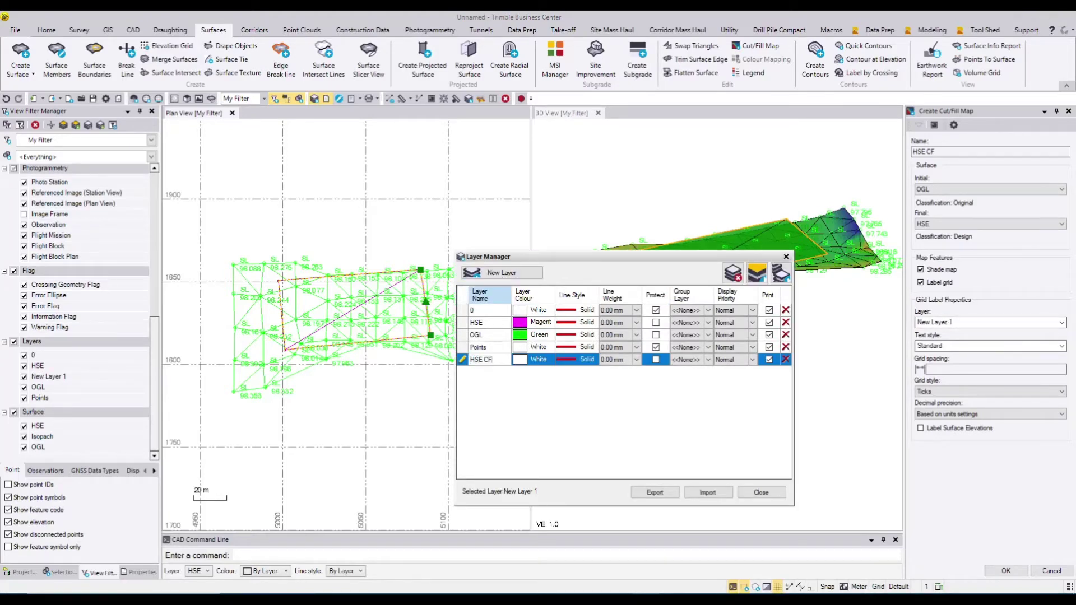
left_click(761, 492)
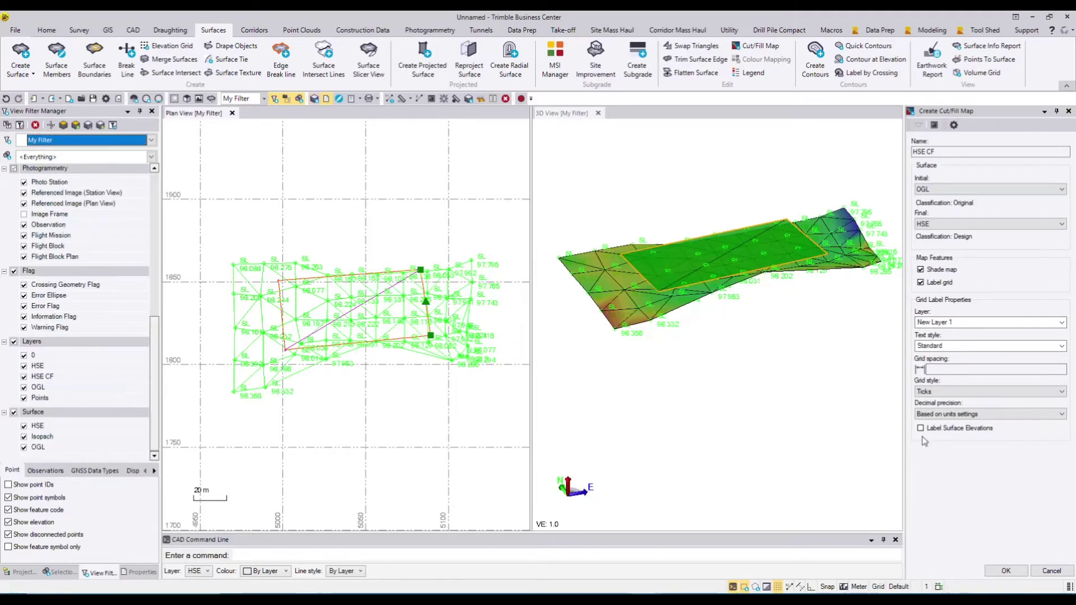
Step: Set the Standard text style's height to 2 mm in sheet units for the grid labels
left_click(938, 348)
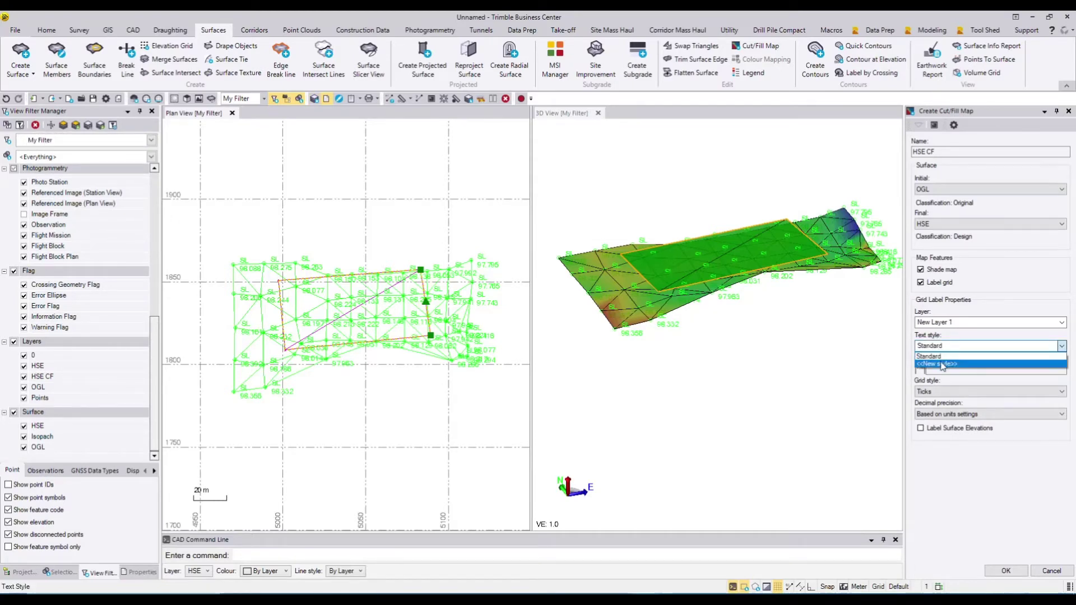
left_click(942, 364)
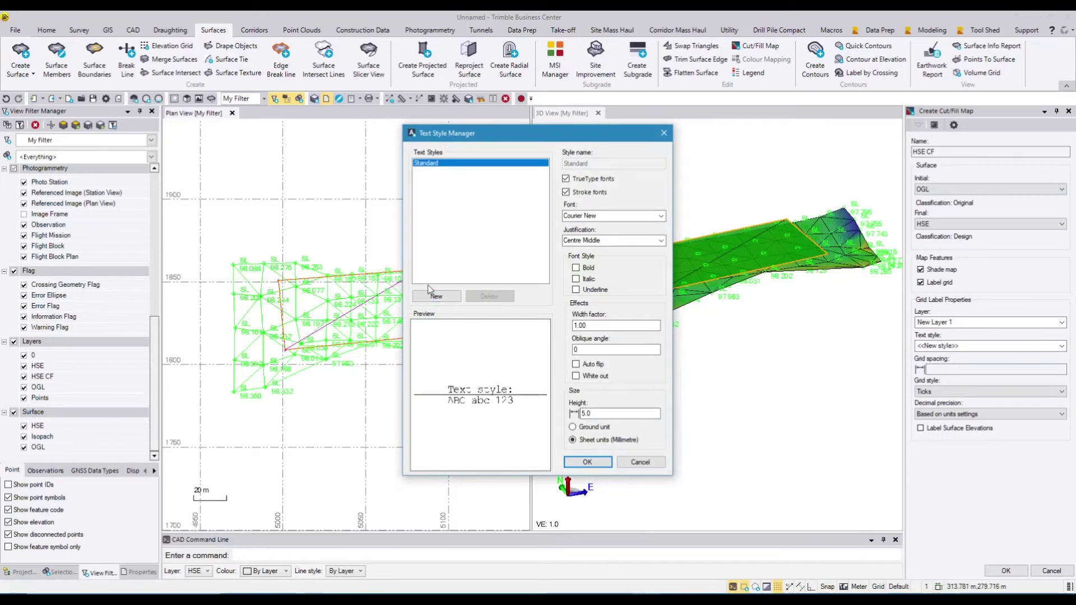
double_click(610, 413)
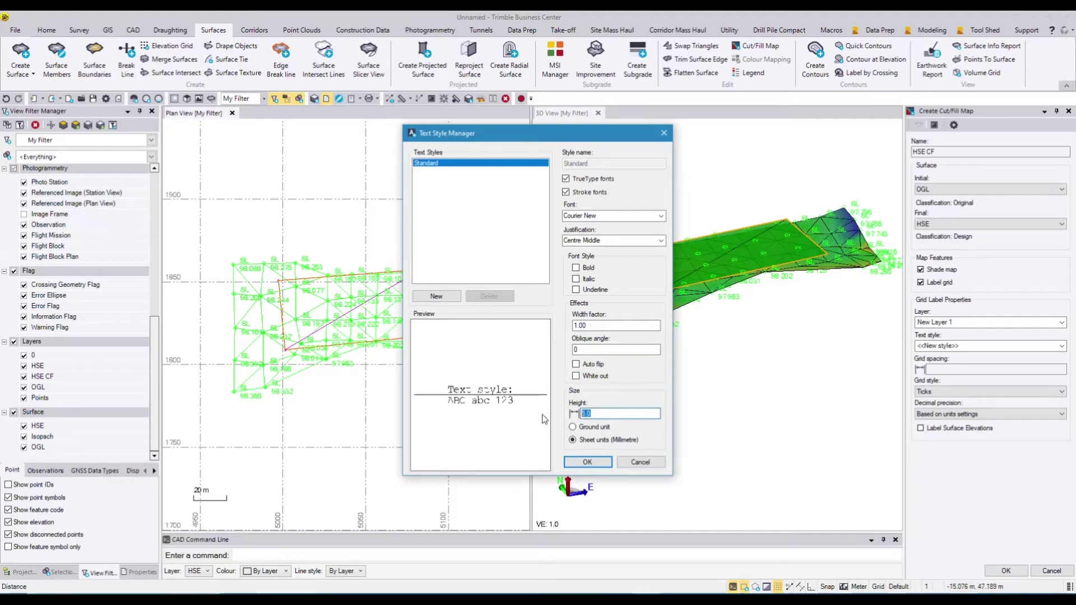
left_click(587, 461)
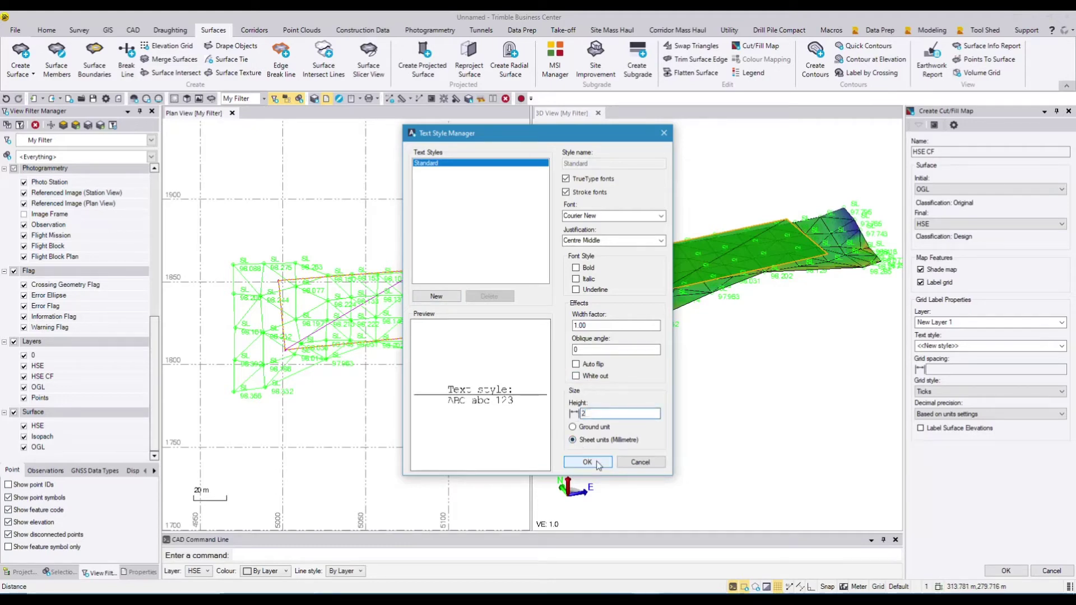
Step: Create the cut/fill map with 20 m grid spacing, Ticks grid style, 0.1 decimal precision and surface elevation labels
left_click(955, 370)
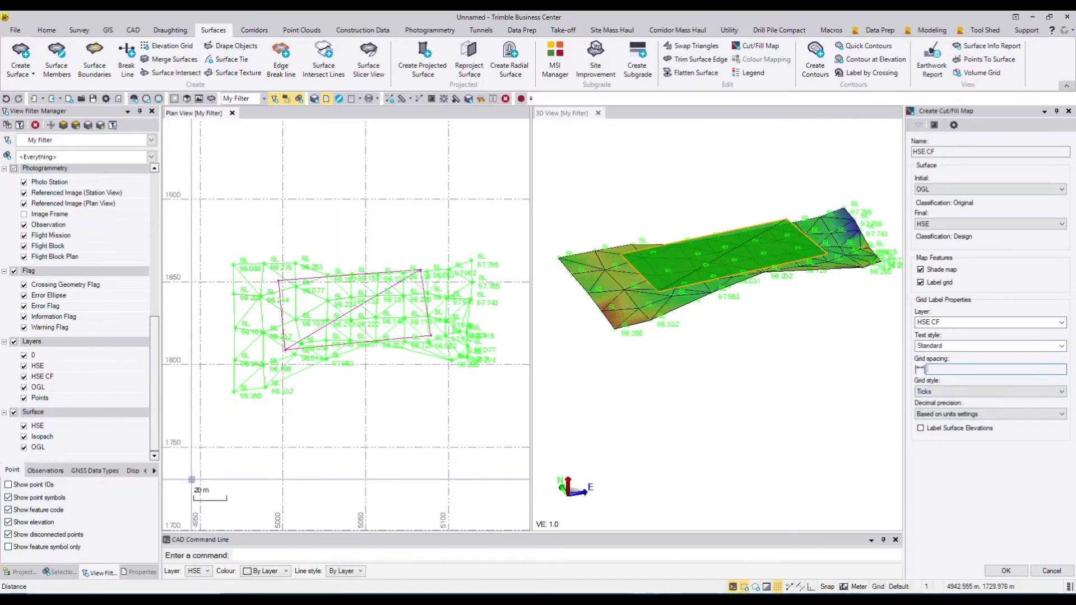
scroll(286, 299, "up", 1)
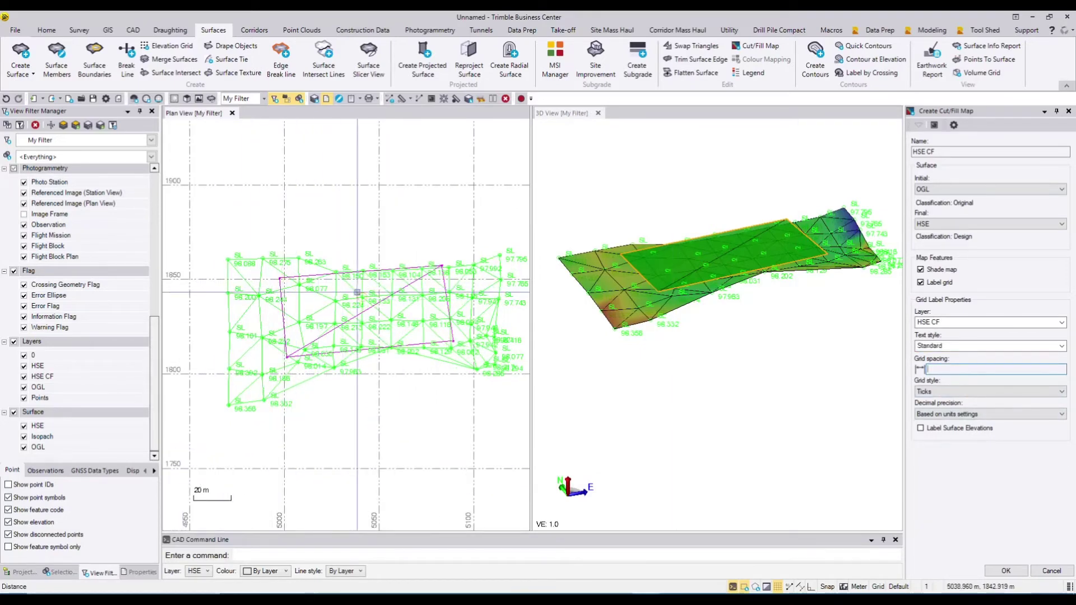
scroll(311, 253, "up", 1)
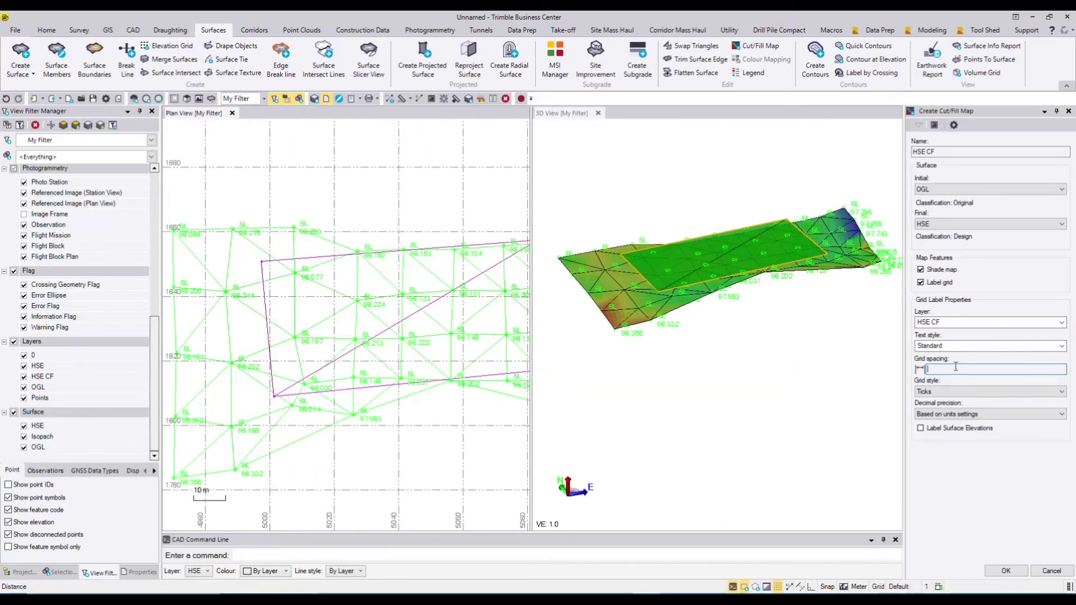
left_click(945, 391)
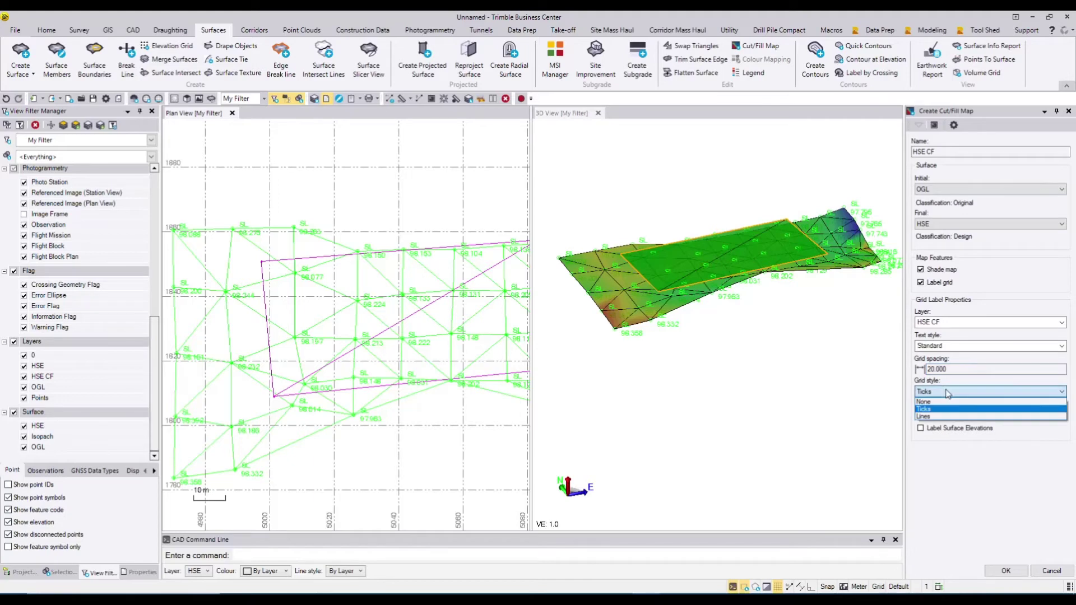
left_click(945, 404)
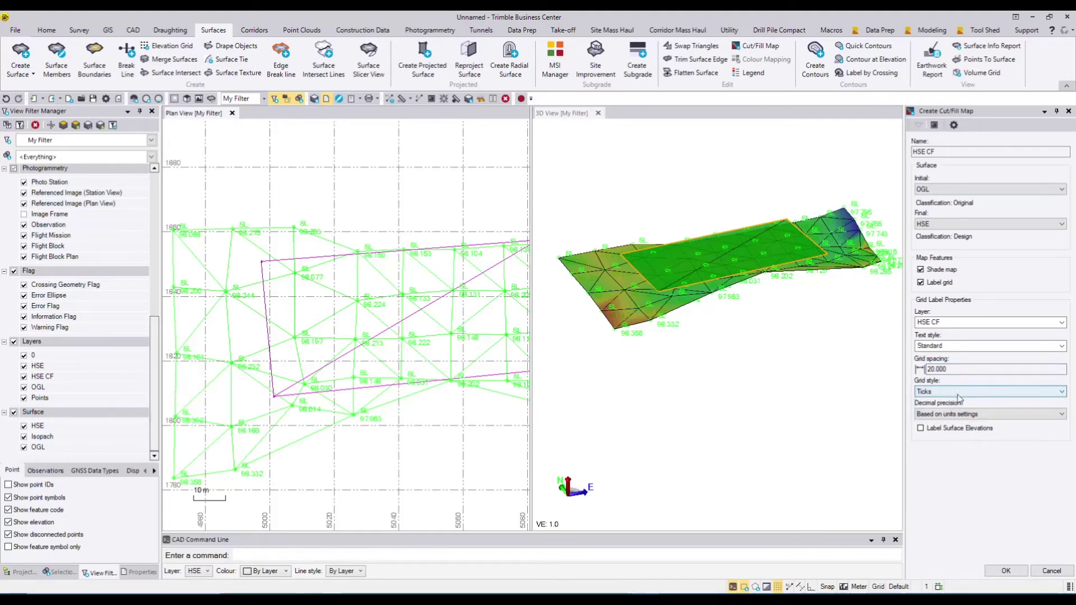
left_click(952, 414)
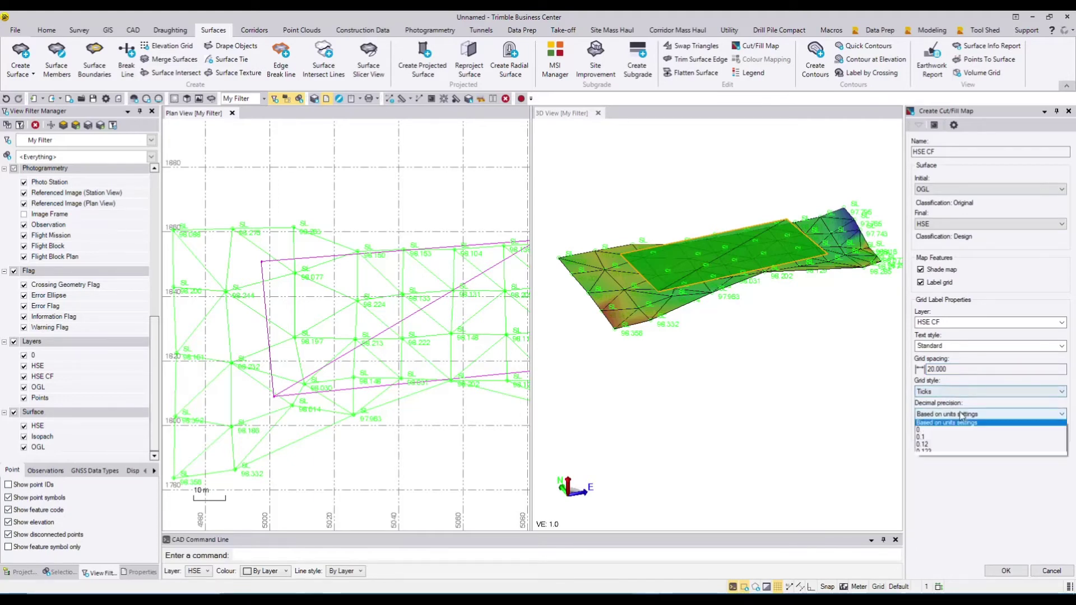
left_click(934, 439)
left_click(921, 428)
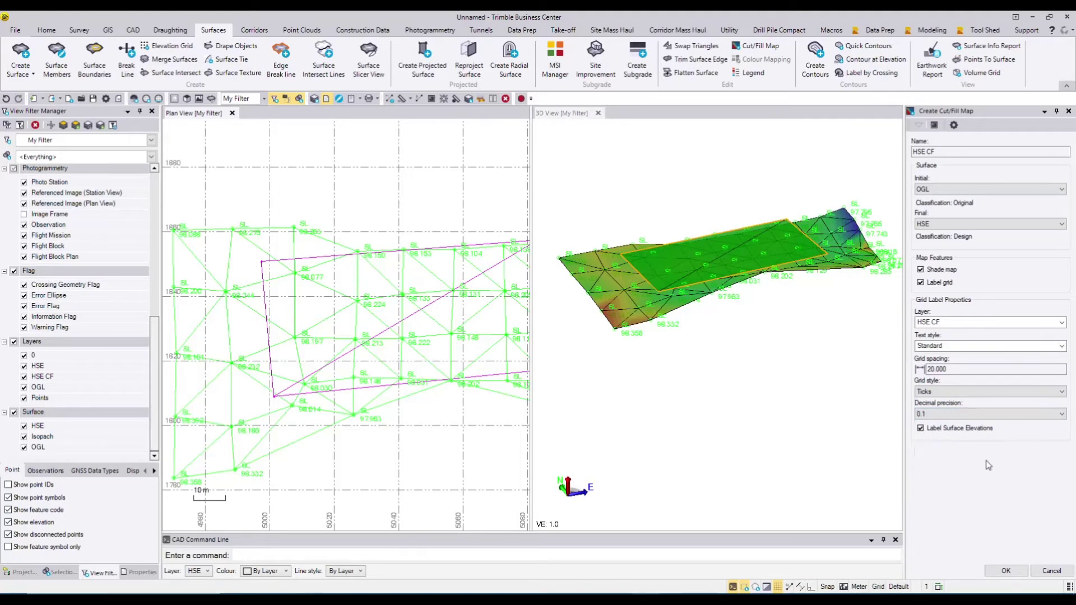
left_click(1007, 570)
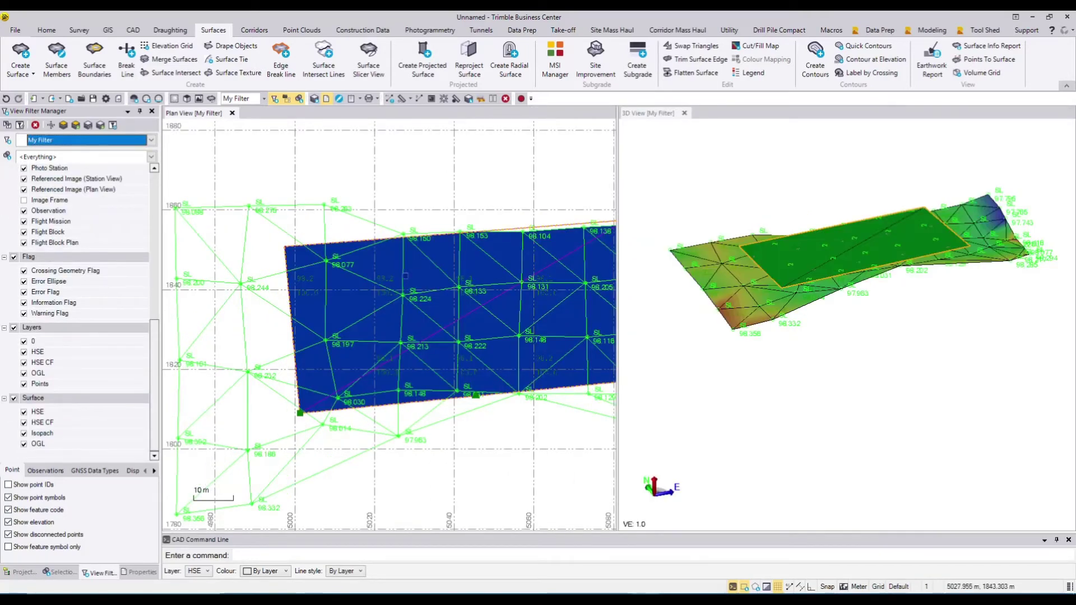
Step: Hide all surfaces except the HSE CF cut/fill map and inspect its shading inside the HSE boundary
scroll(390, 305, "down", 1)
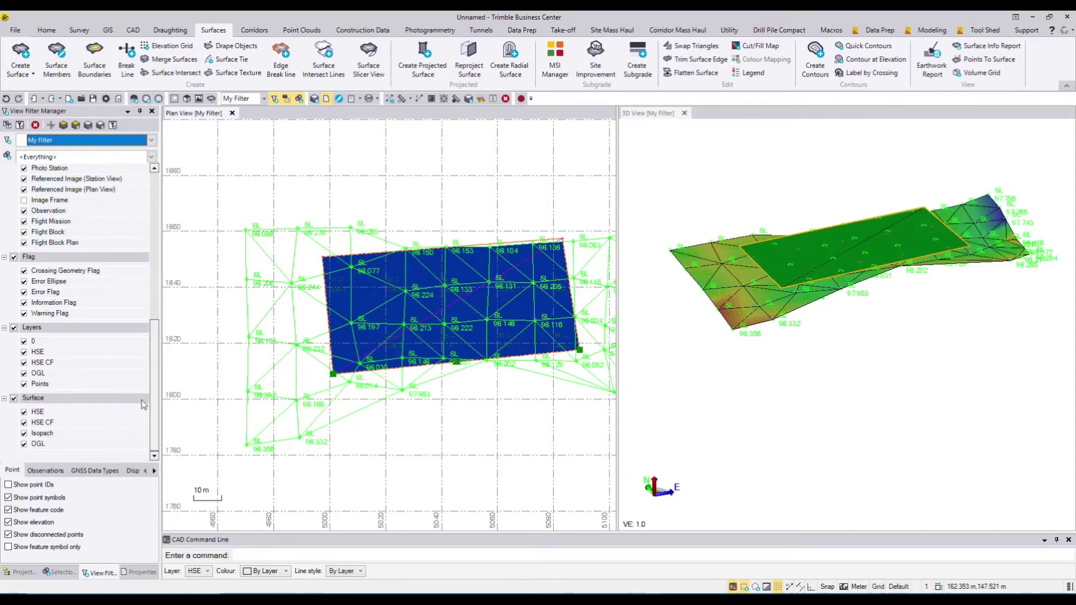
left_click(14, 398)
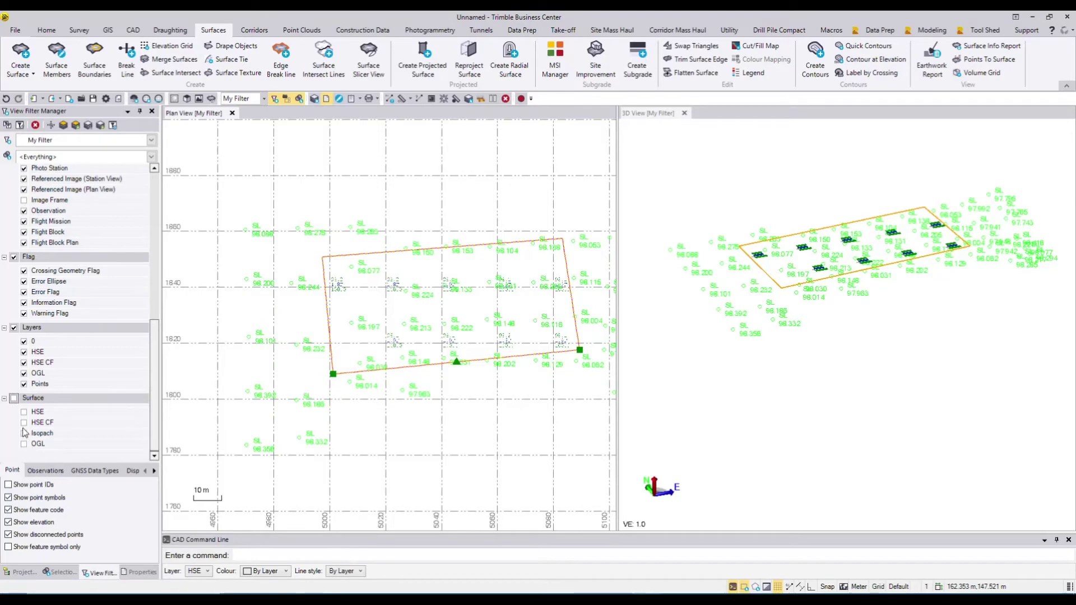
left_click(24, 422)
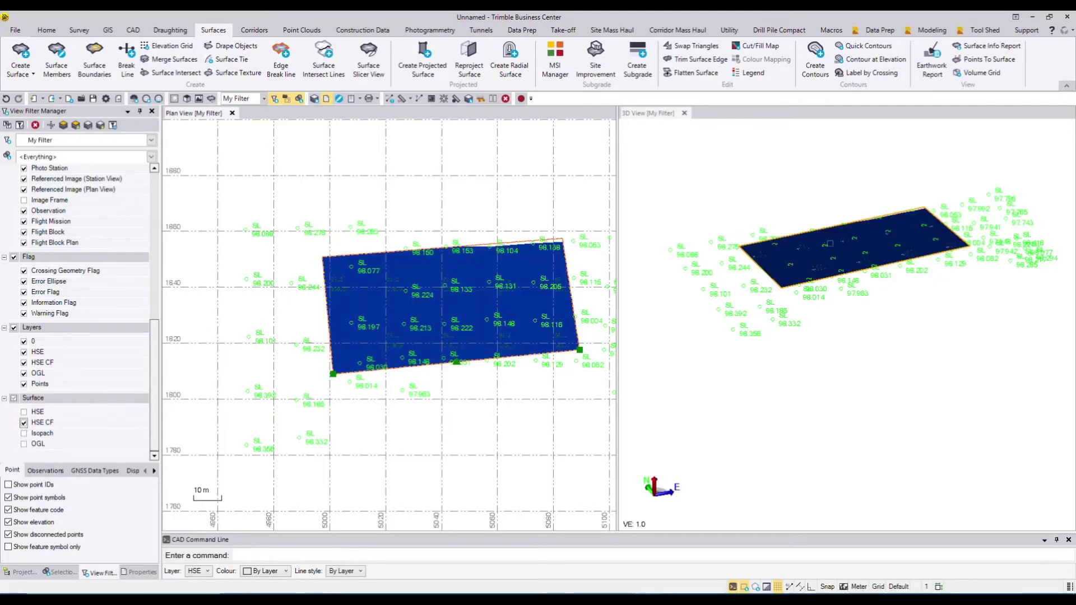
scroll(830, 244, "up", 1)
scroll(415, 303, "up", 4)
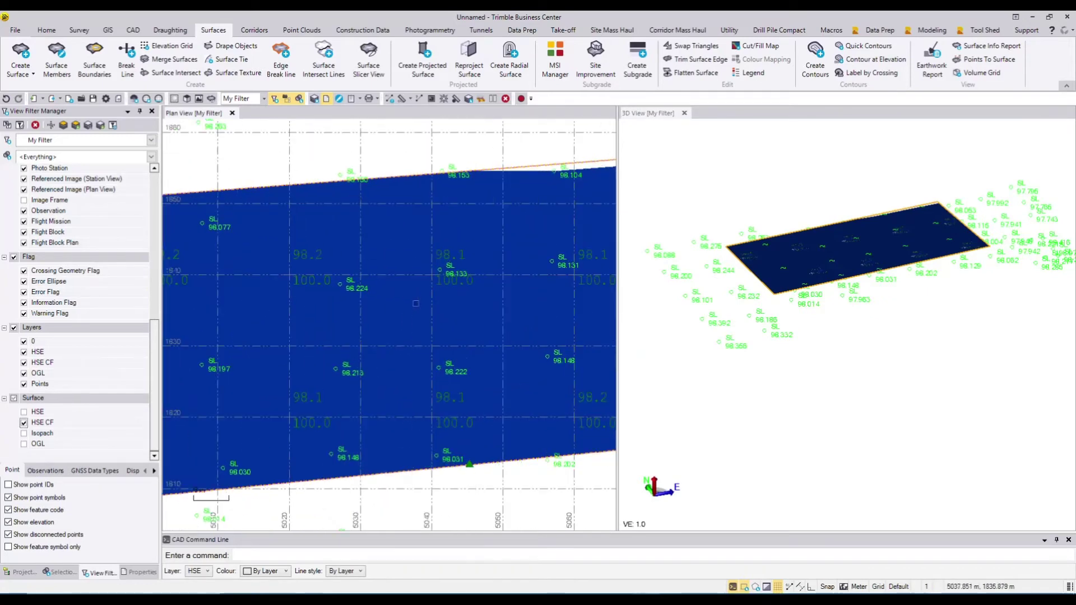
Step: Hide the HSE CF surface and examine the initial elevation, cut/fill and final elevation labels at the grid ticks
left_click(23, 422)
scroll(321, 324, "down", 2)
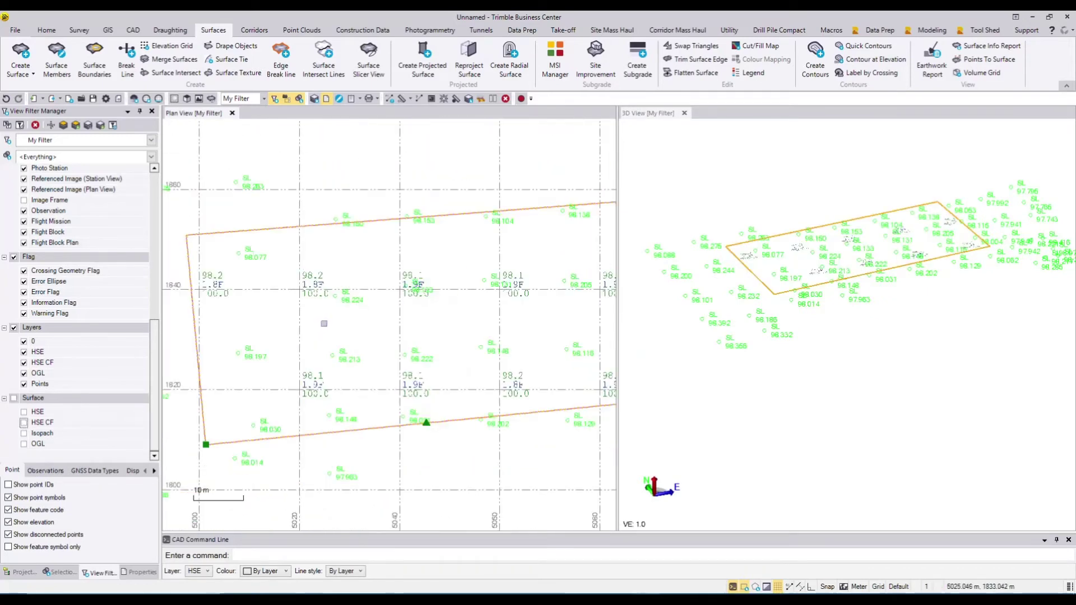
scroll(361, 316, "up", 3)
scroll(348, 279, "up", 3)
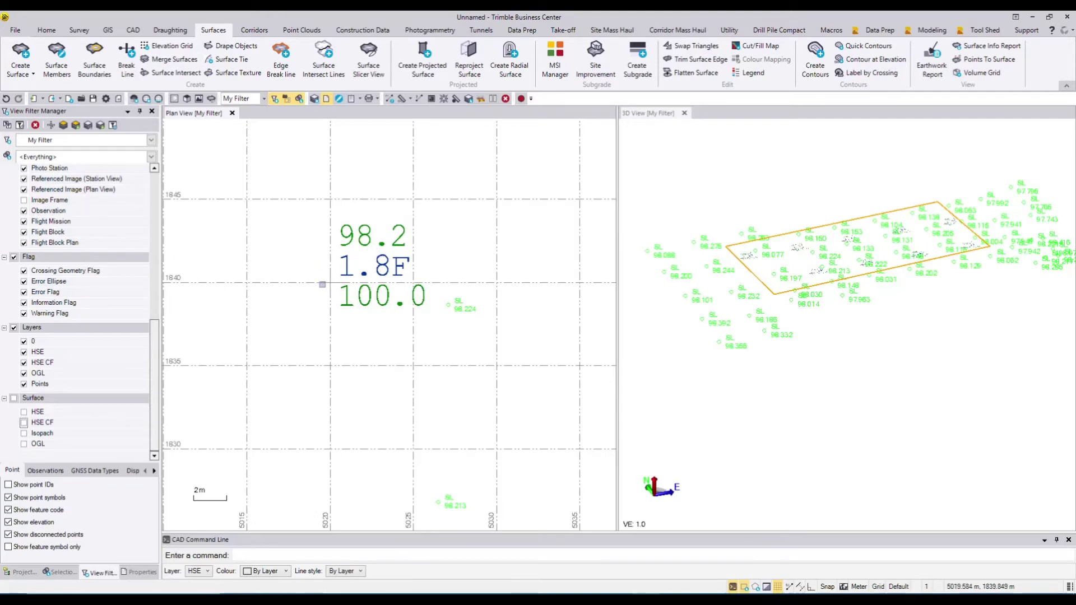
left_click(323, 284)
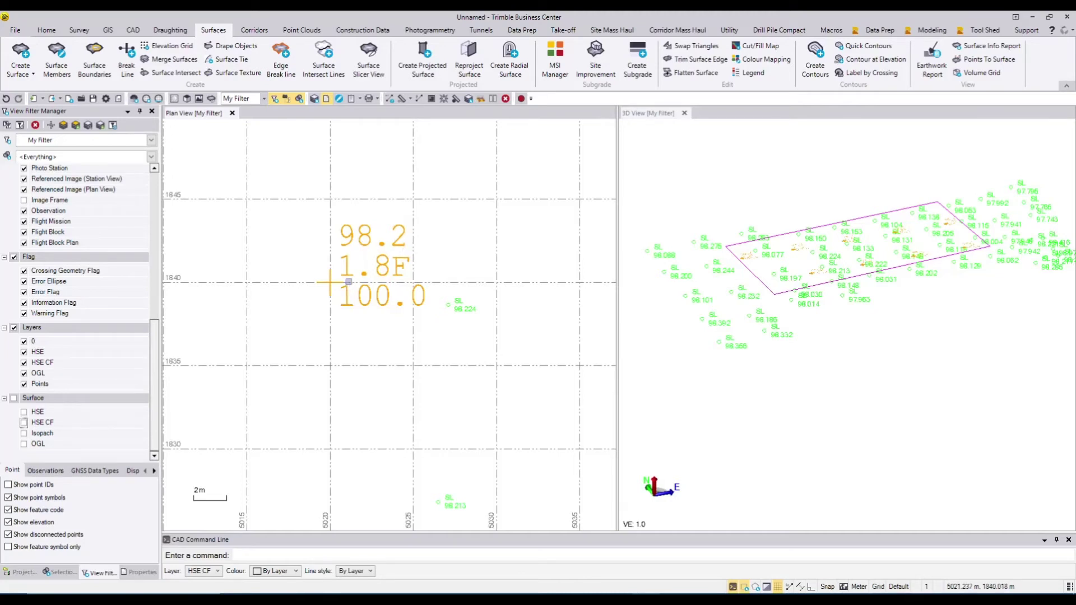
scroll(356, 294, "down", 2)
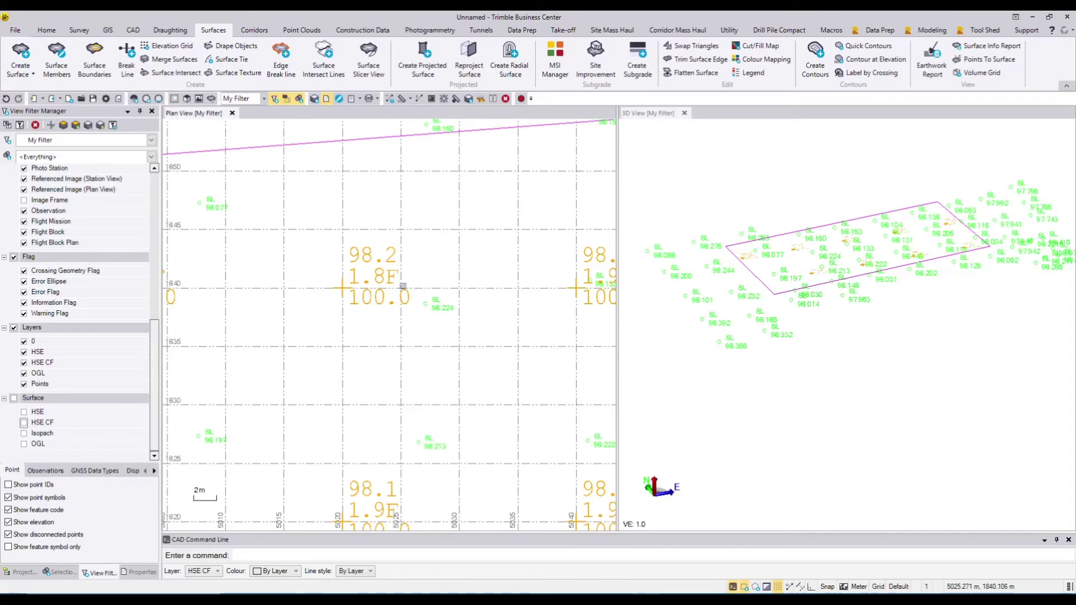
scroll(370, 300, "down", 1)
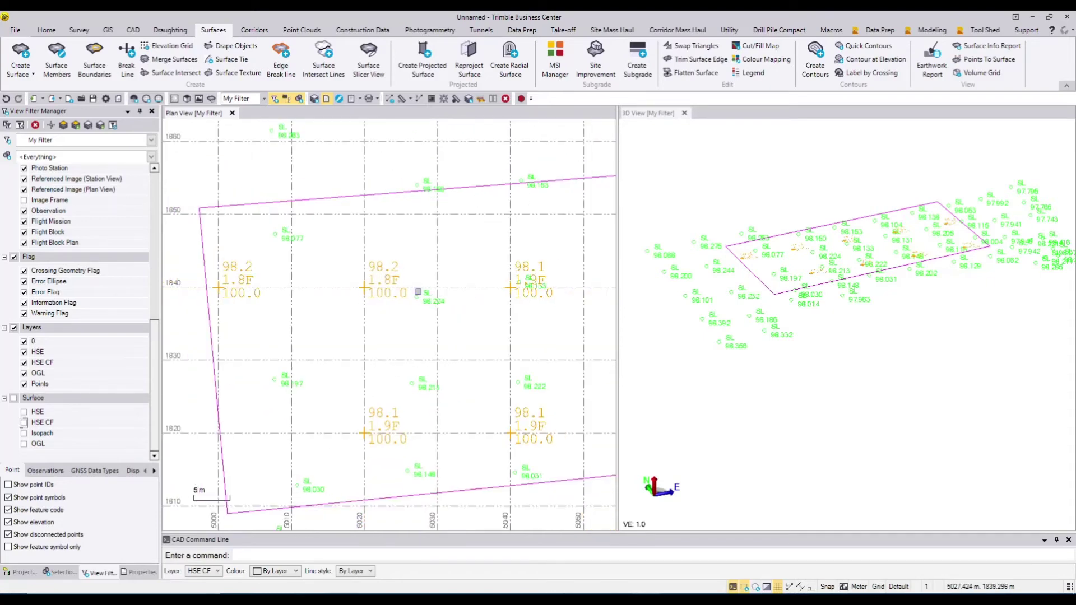
scroll(395, 286, "down", 2)
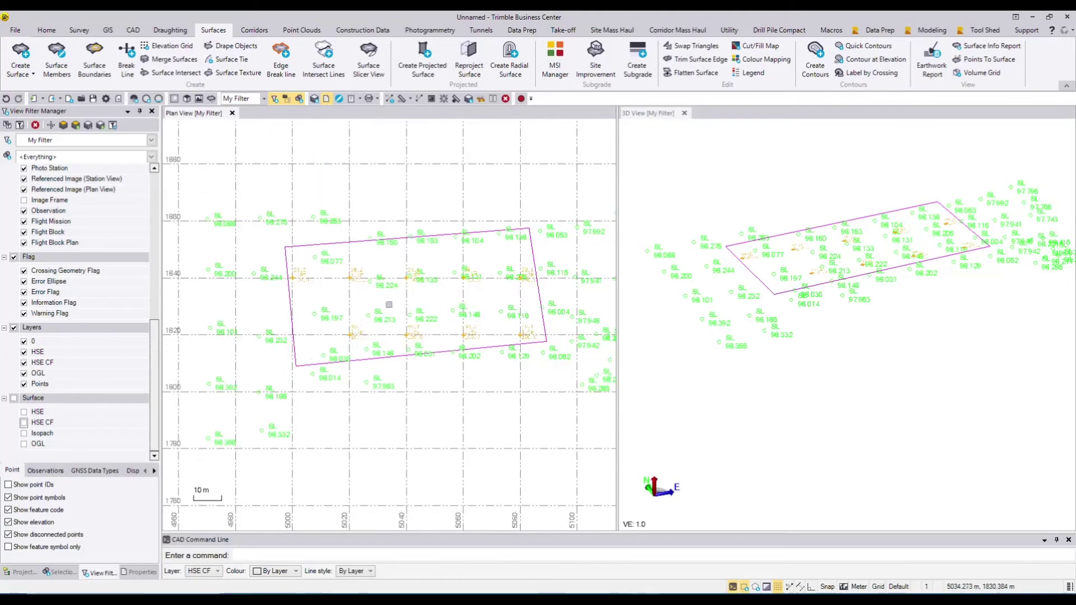
Step: Examine the HSE CF cut/fill map's plan and 3D display properties together with its labels at the grid ticks
scroll(355, 283, "up", 1)
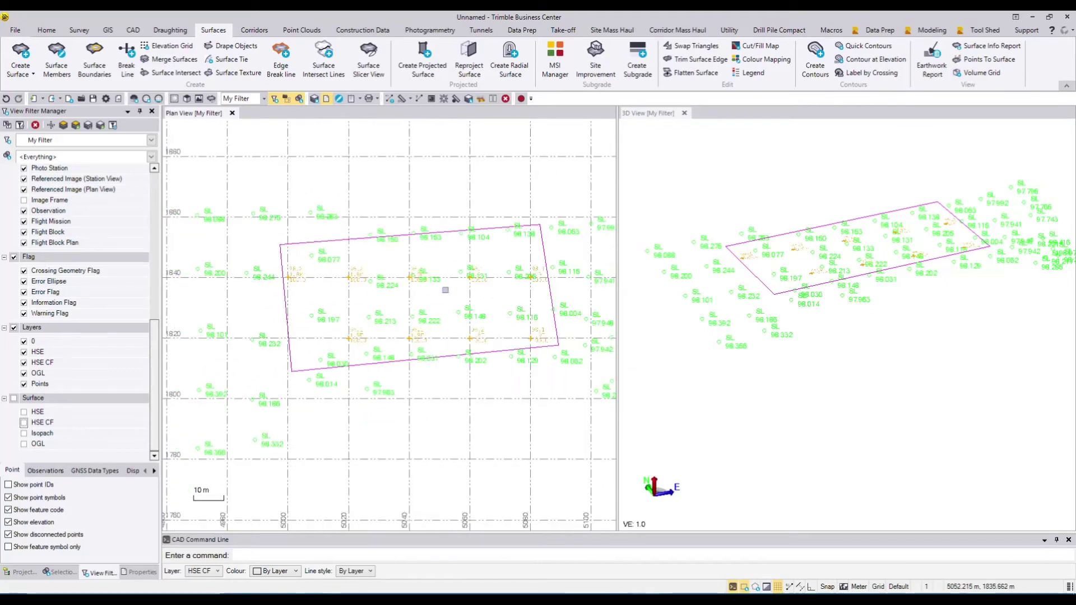
scroll(352, 297, "up", 3)
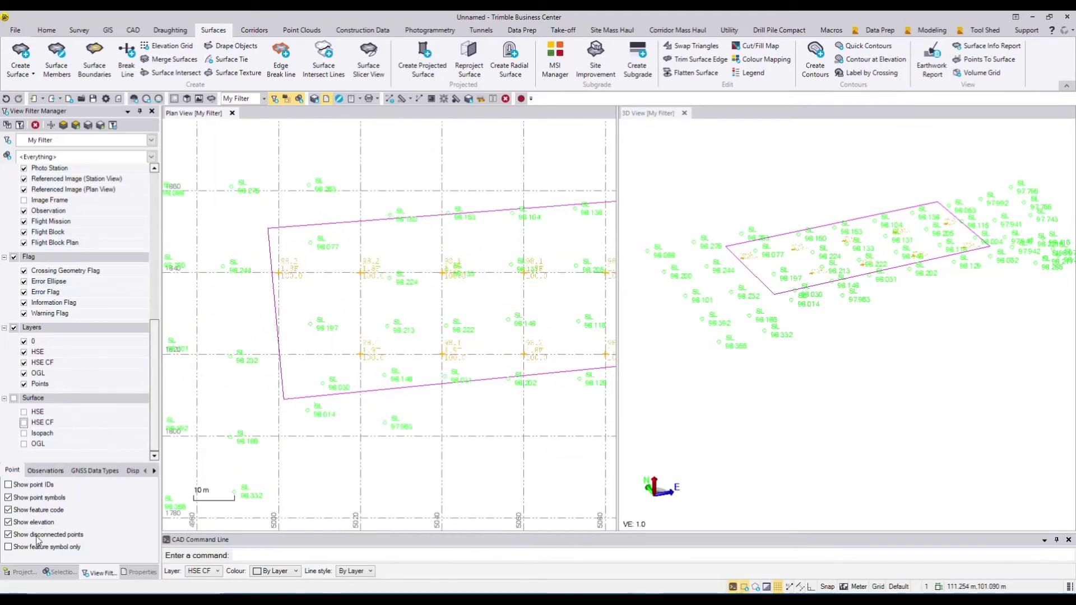
left_click(141, 572)
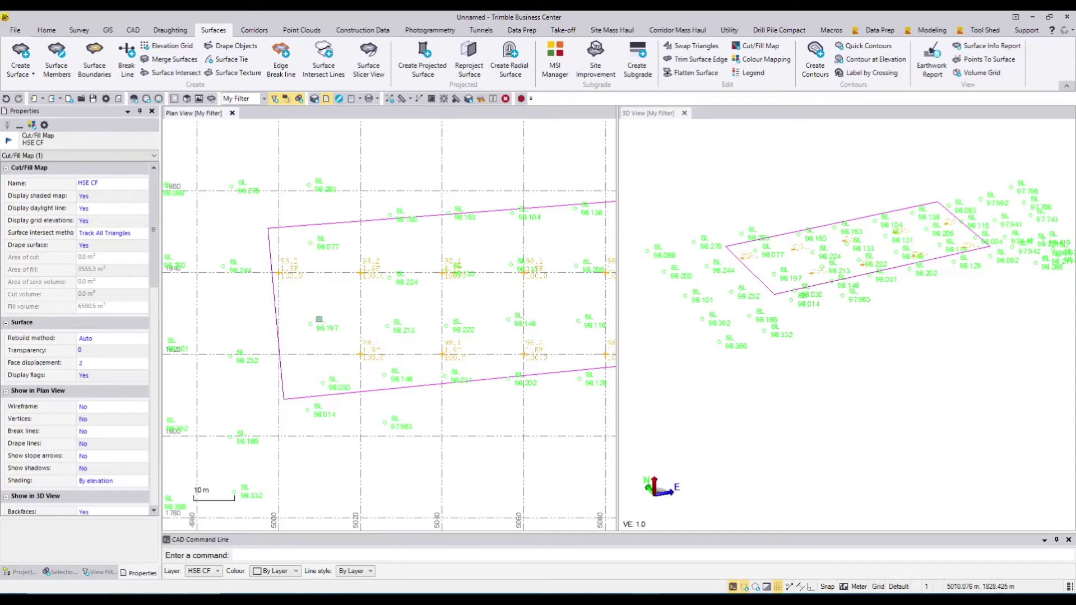
right_click(328, 278)
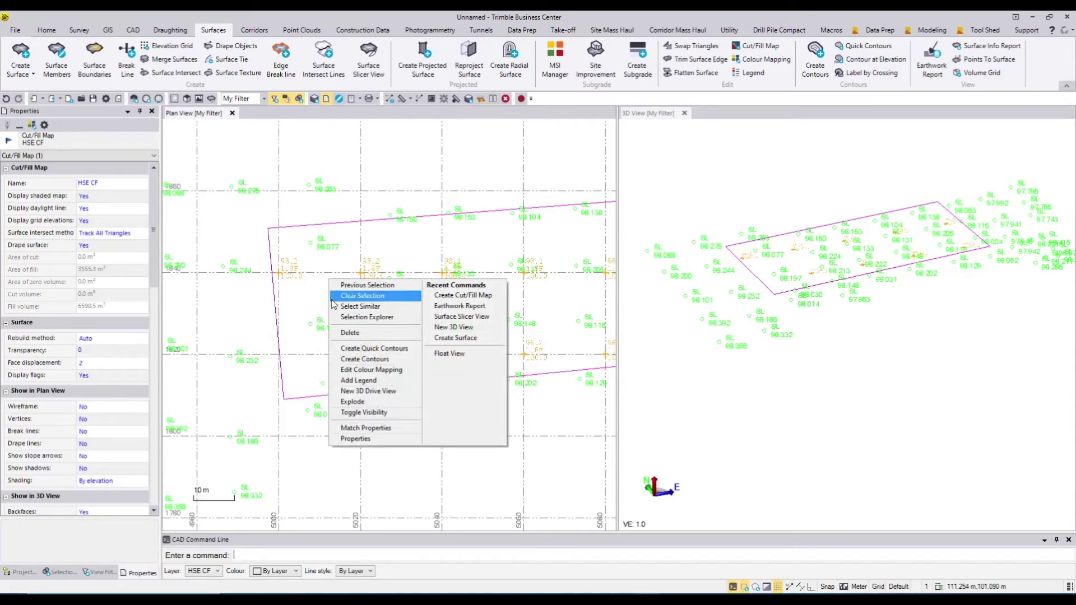
left_click(363, 295)
left_click(291, 271)
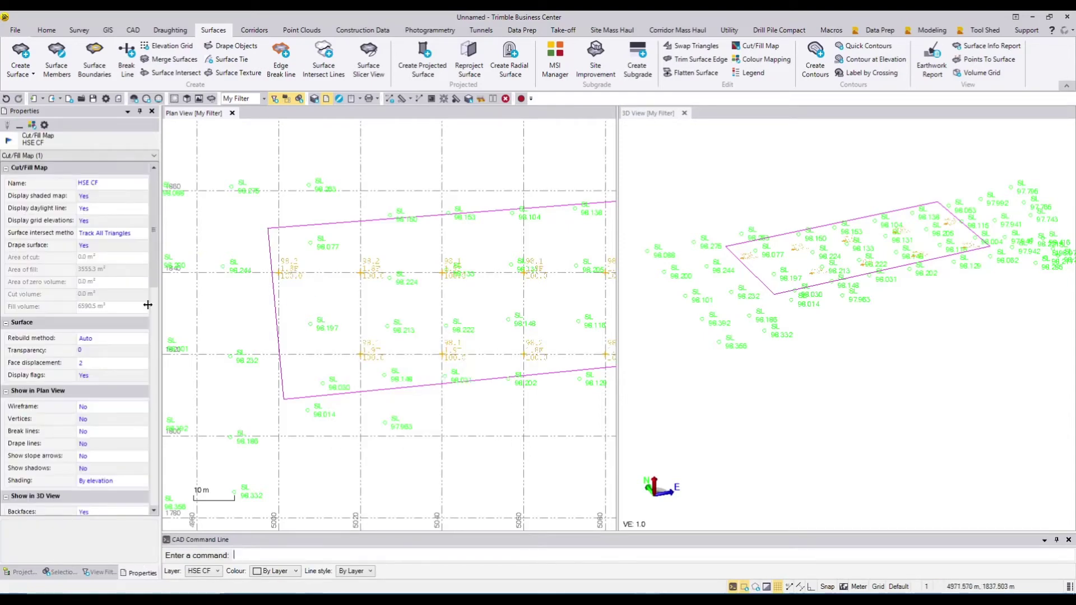
scroll(106, 385, "down", 3)
scroll(107, 387, "down", 2)
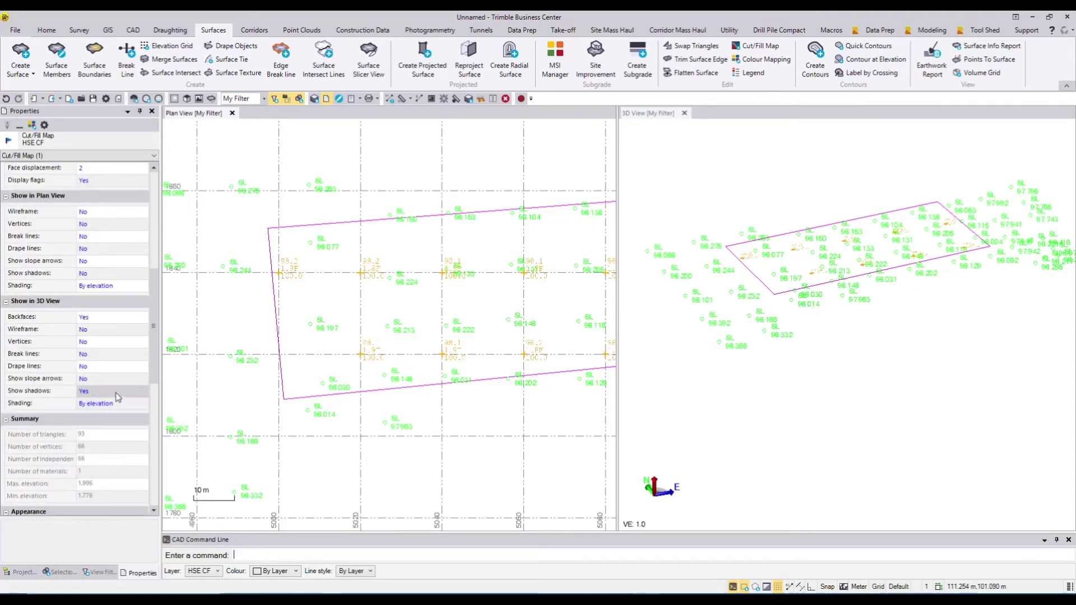
scroll(110, 334, "up", 2)
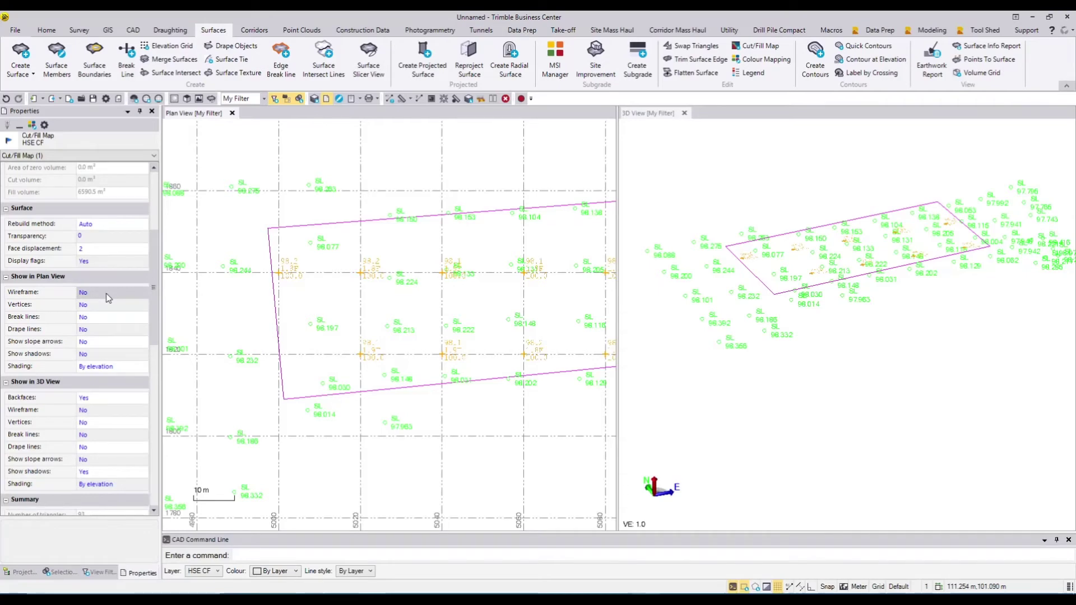
scroll(108, 298, "up", 2)
scroll(240, 223, "up", 2)
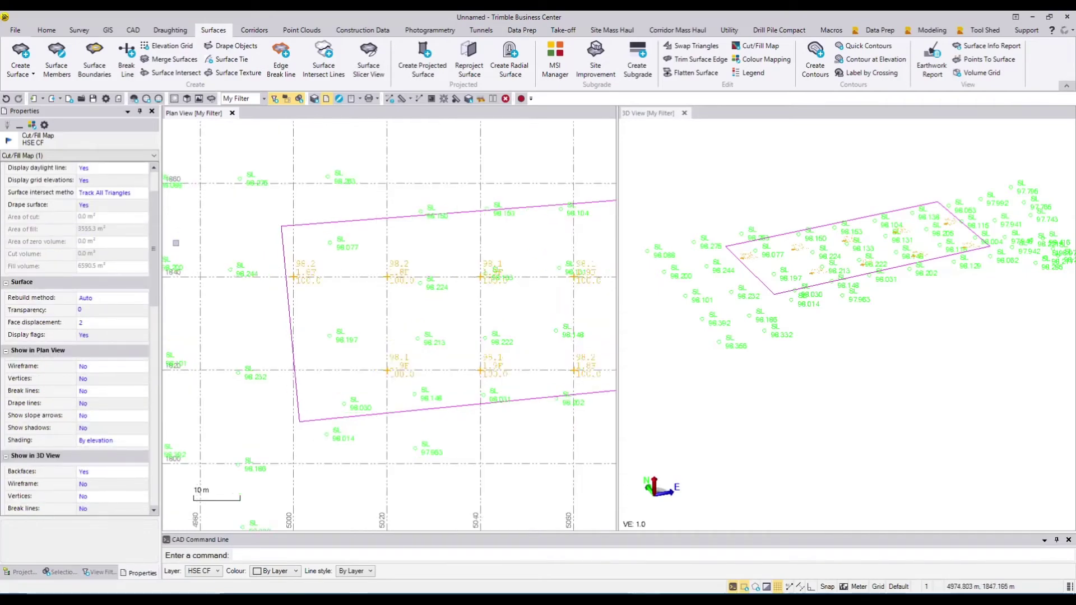
scroll(117, 227, "down", 3)
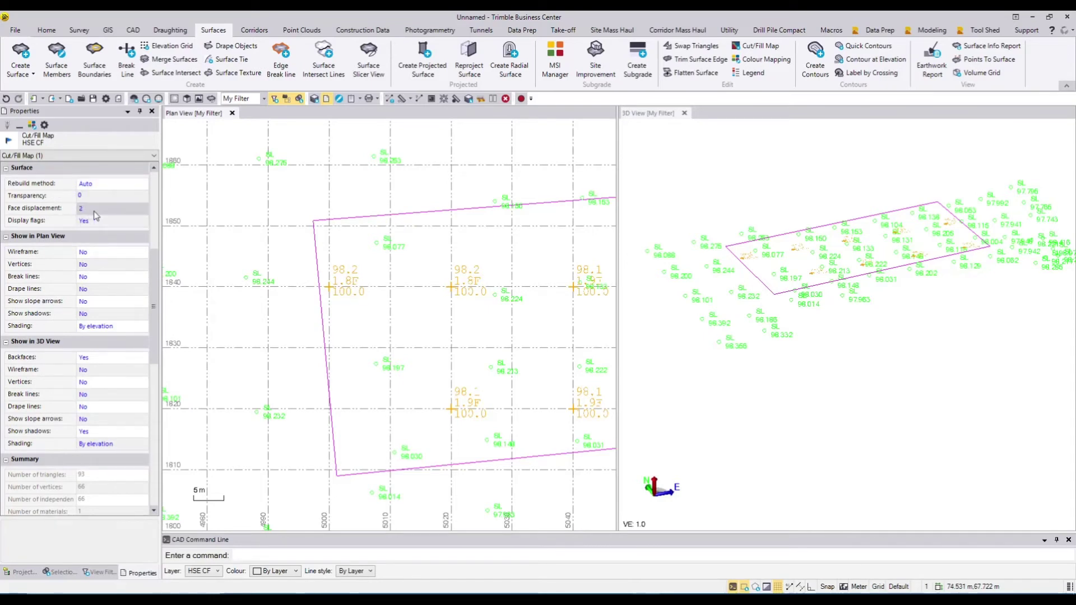
Step: Clear the selection, reselect HSE CF from the project's cut/fill maps and show its properties
key("Escape")
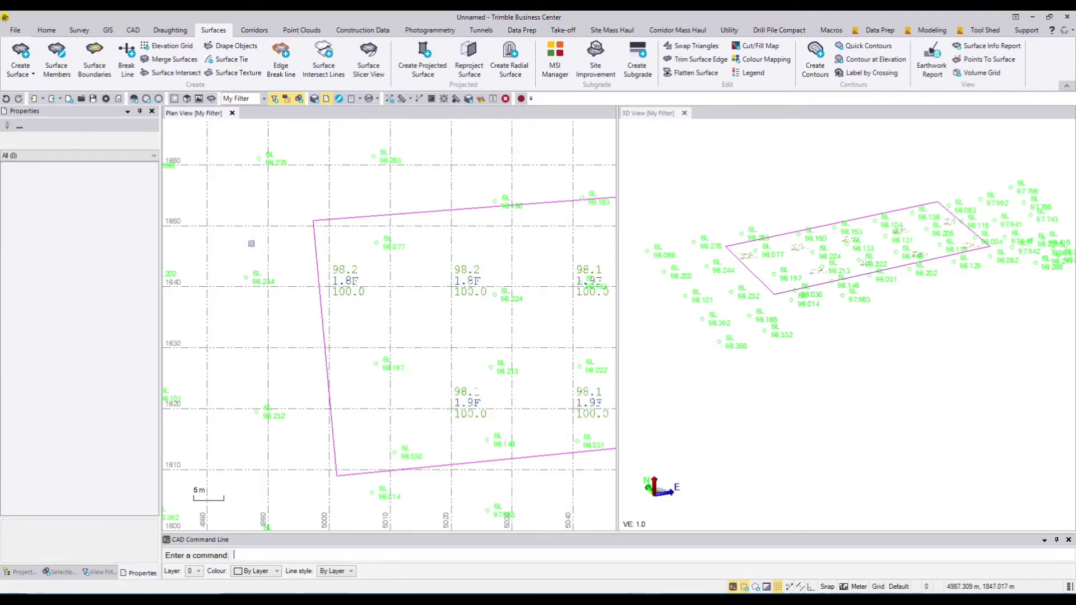
left_click(23, 572)
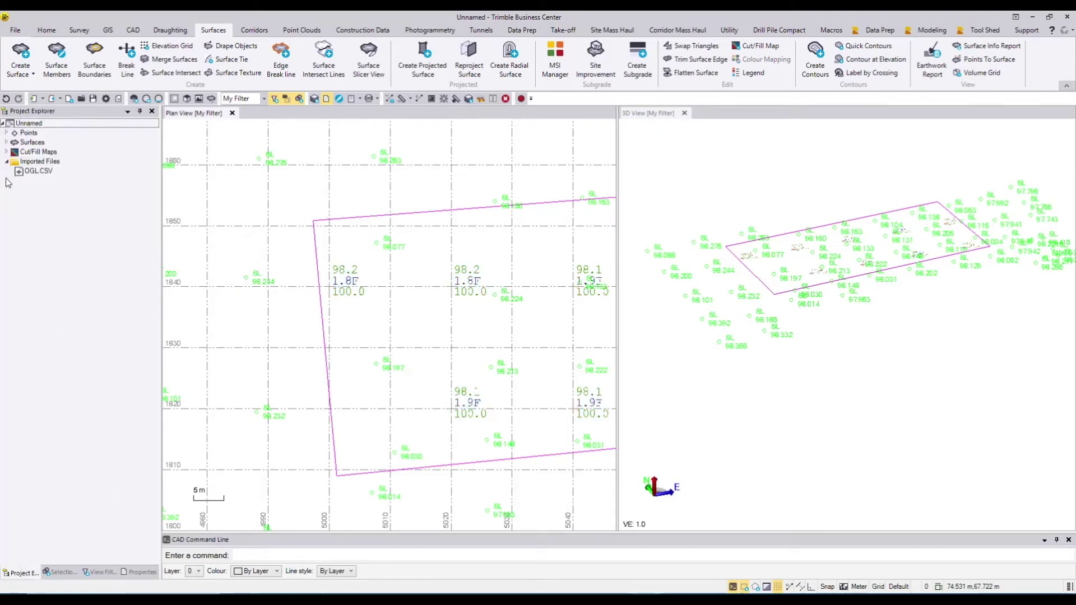
left_click(7, 151)
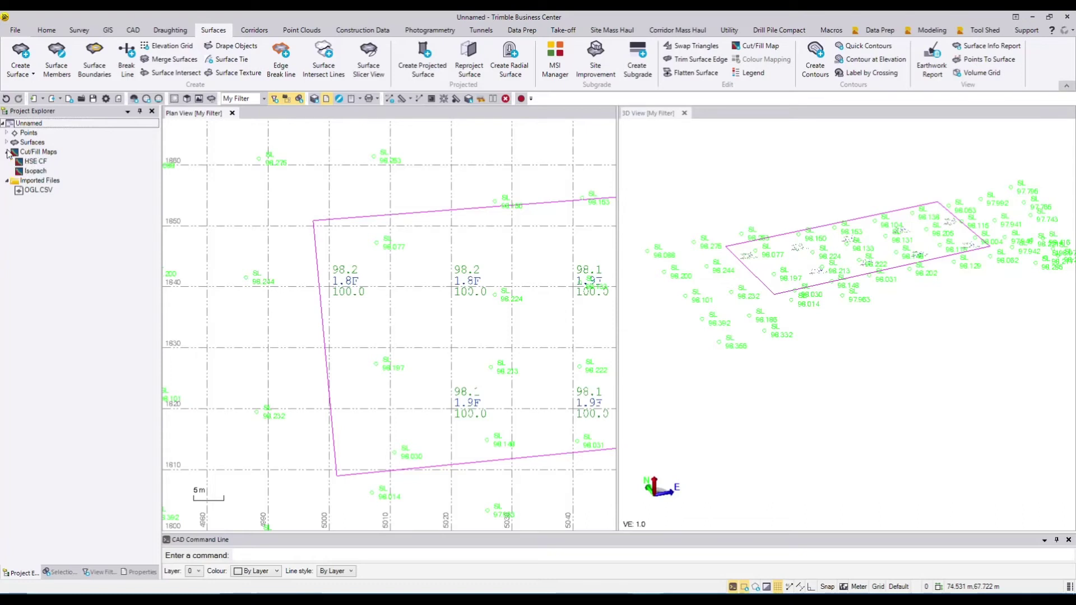
left_click(33, 162)
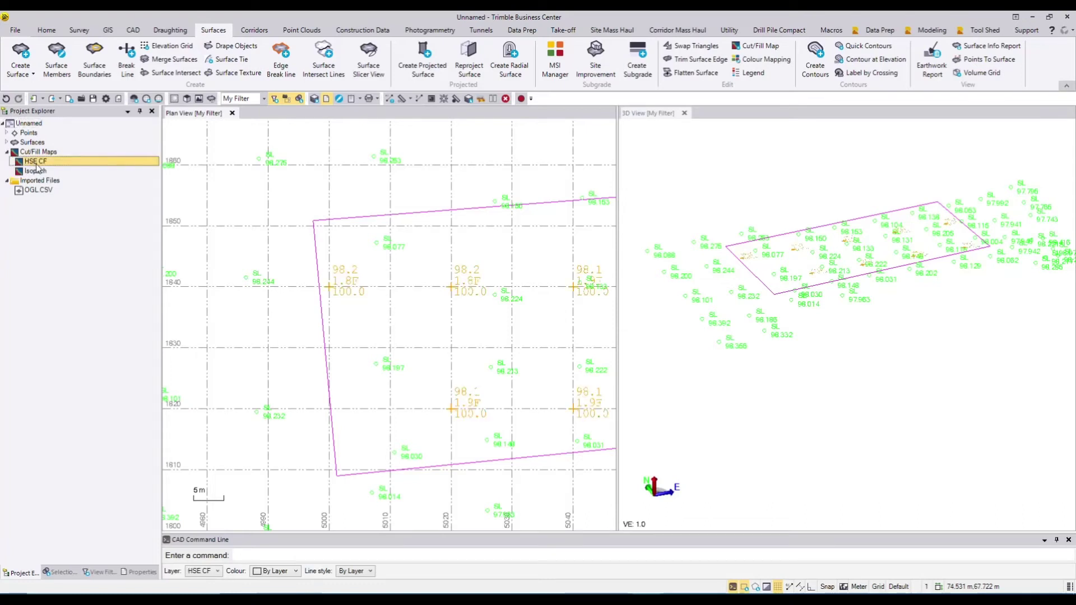
right_click(37, 165)
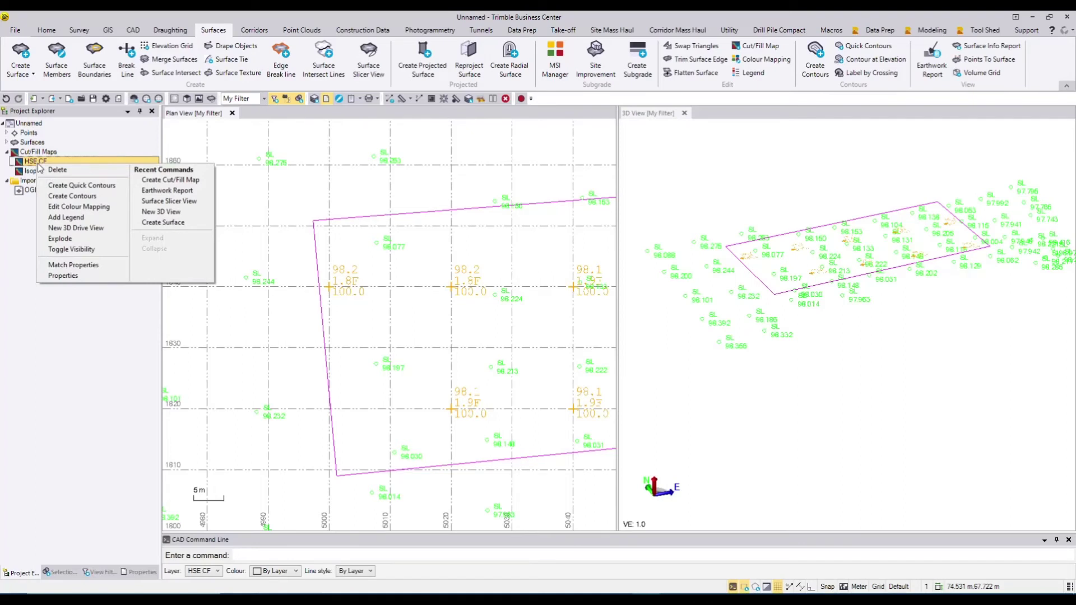
key("Escape")
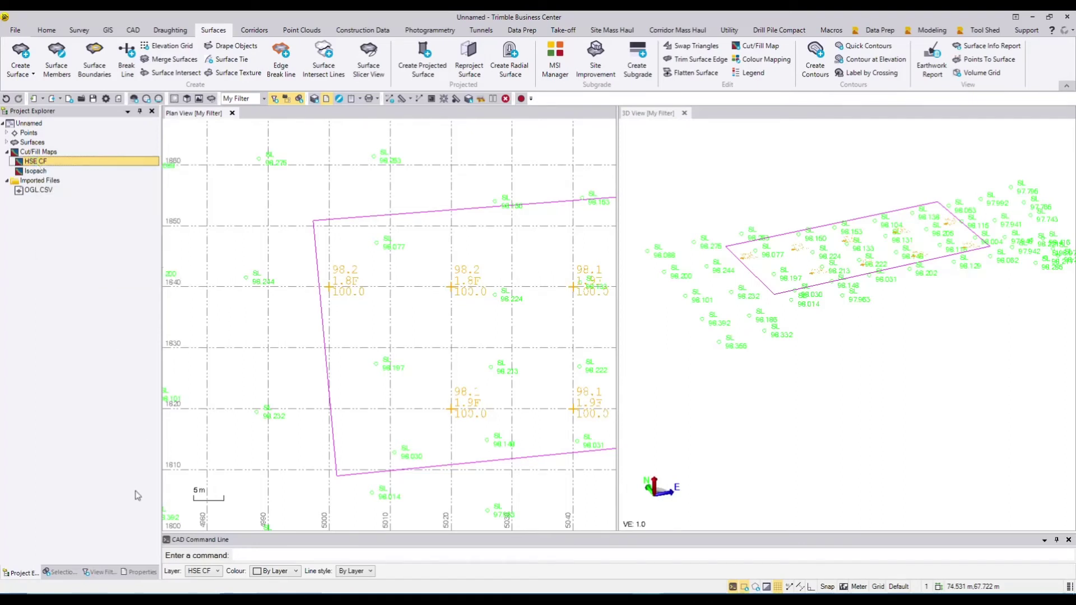
left_click(142, 572)
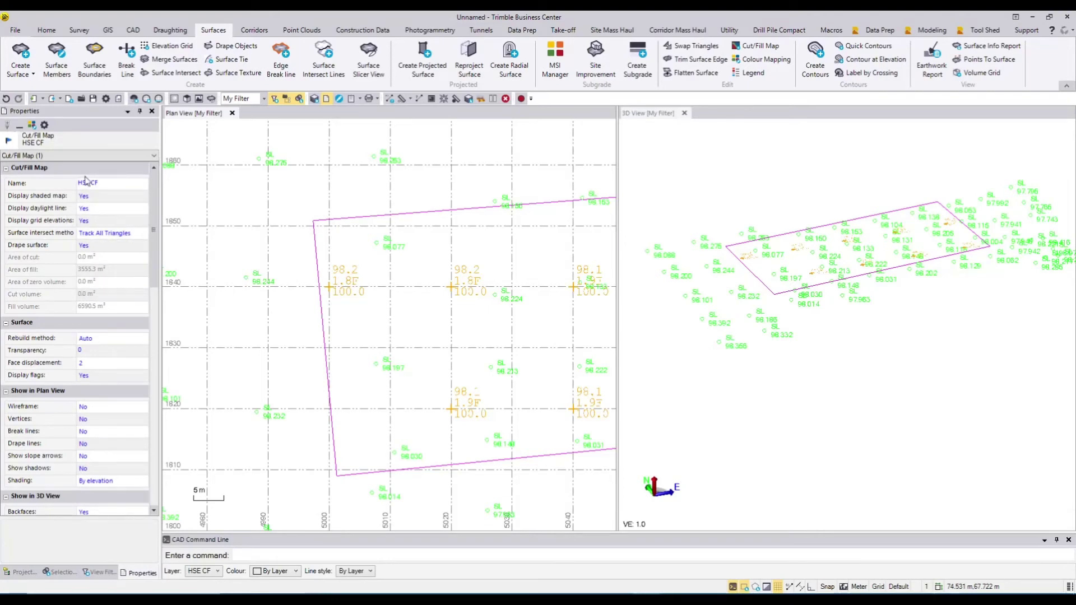
Step: Review the project's surface computation settings and the colour bands of HSE CF's colour mapping without changing them
left_click(44, 125)
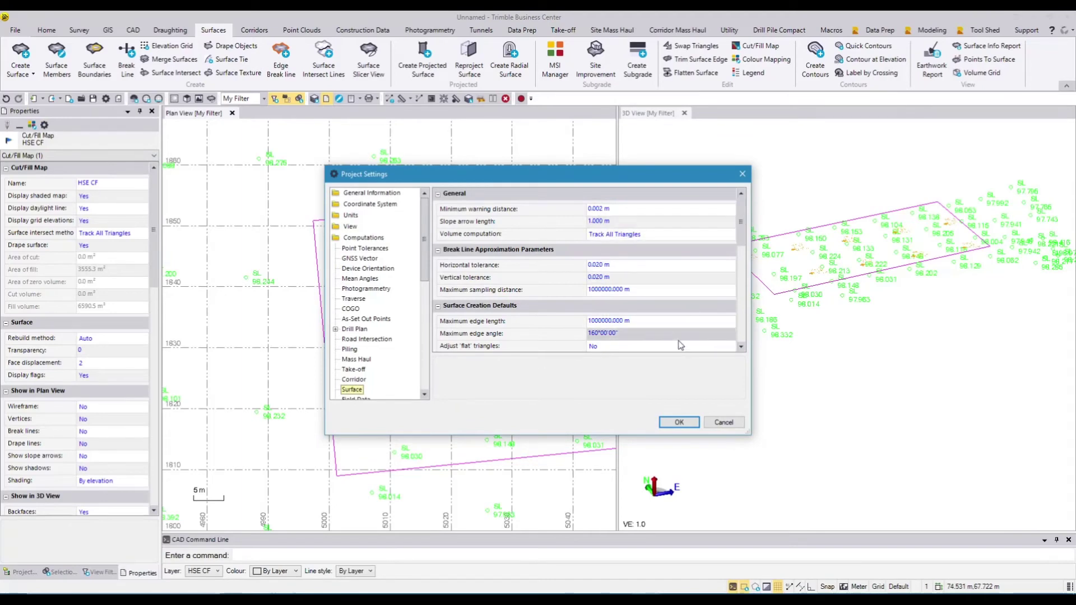
left_click(723, 422)
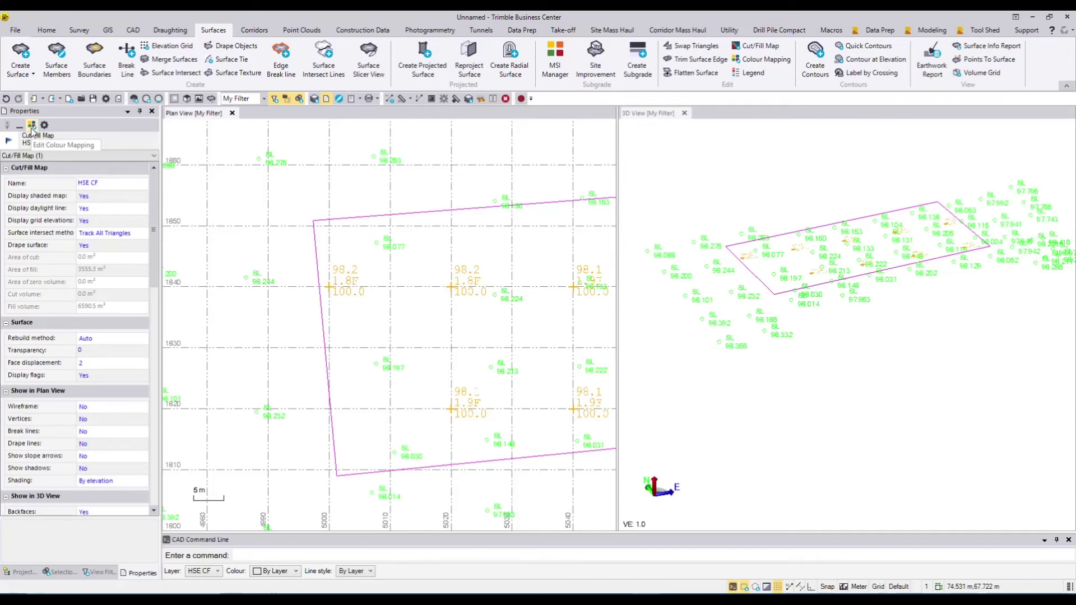
left_click(32, 126)
left_click(571, 241)
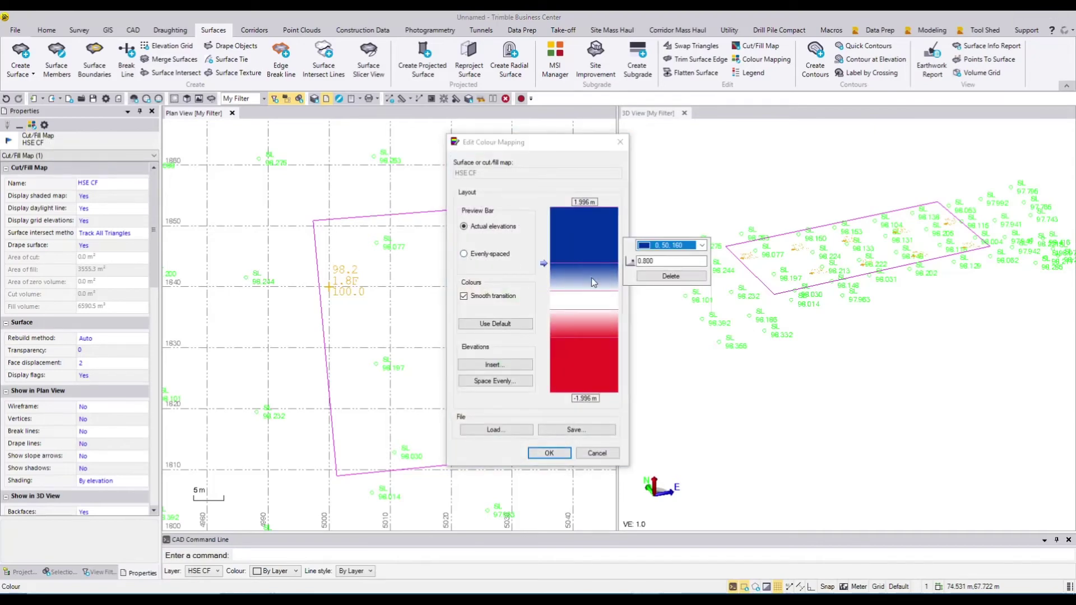
left_click(583, 339)
left_click(587, 217)
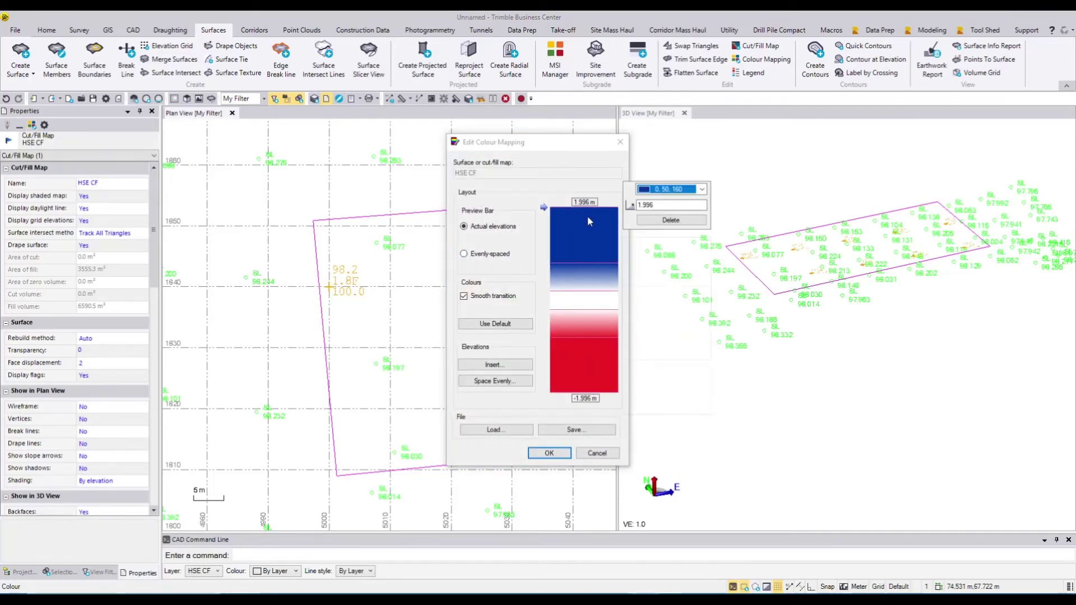
left_click(580, 274)
left_click(586, 352)
left_click(561, 298)
left_click(582, 391)
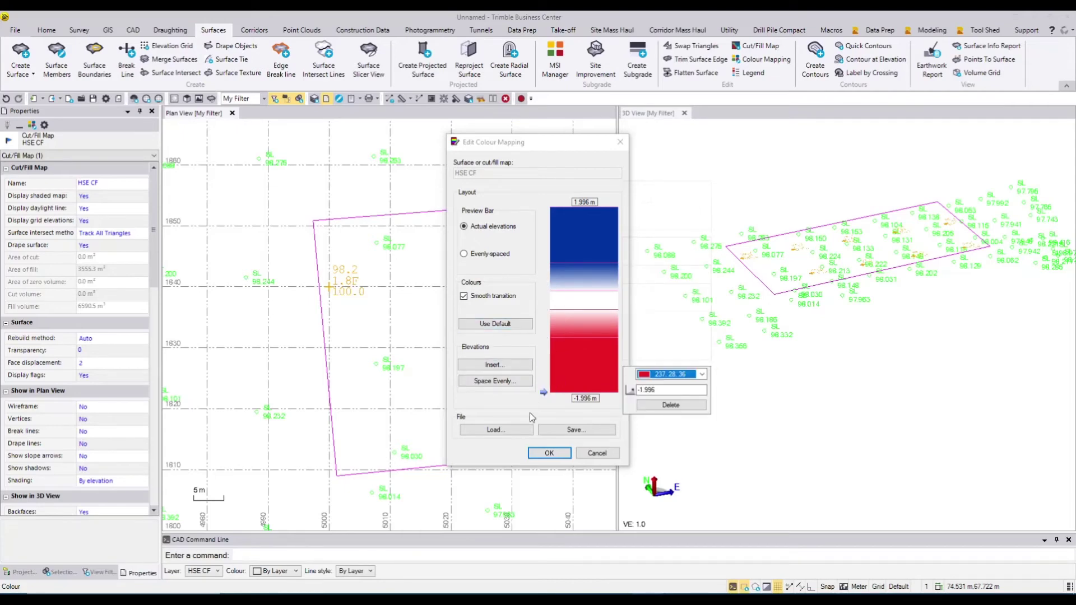
left_click(596, 453)
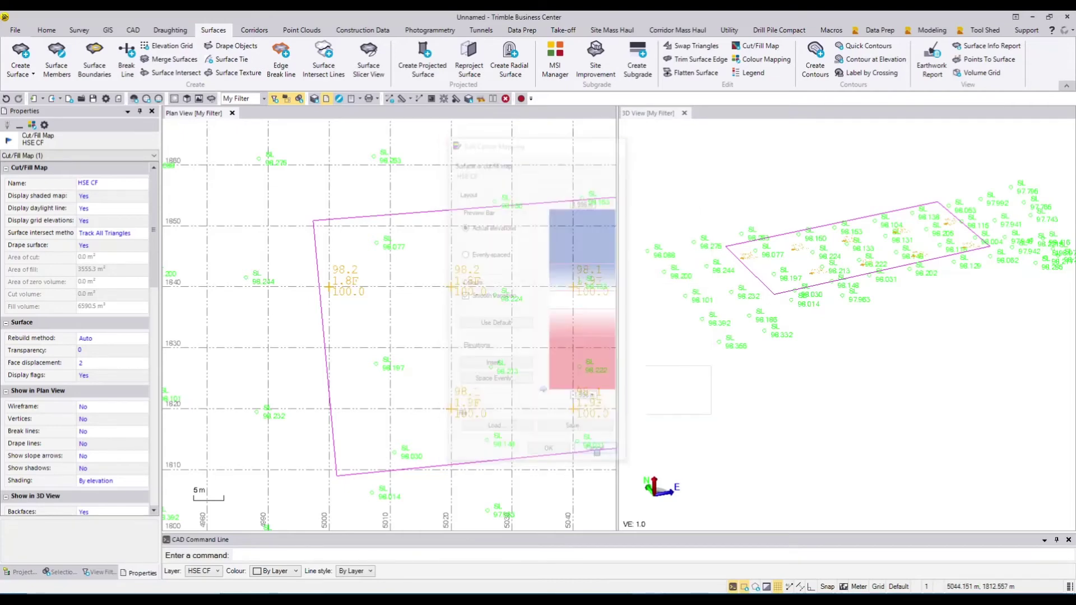
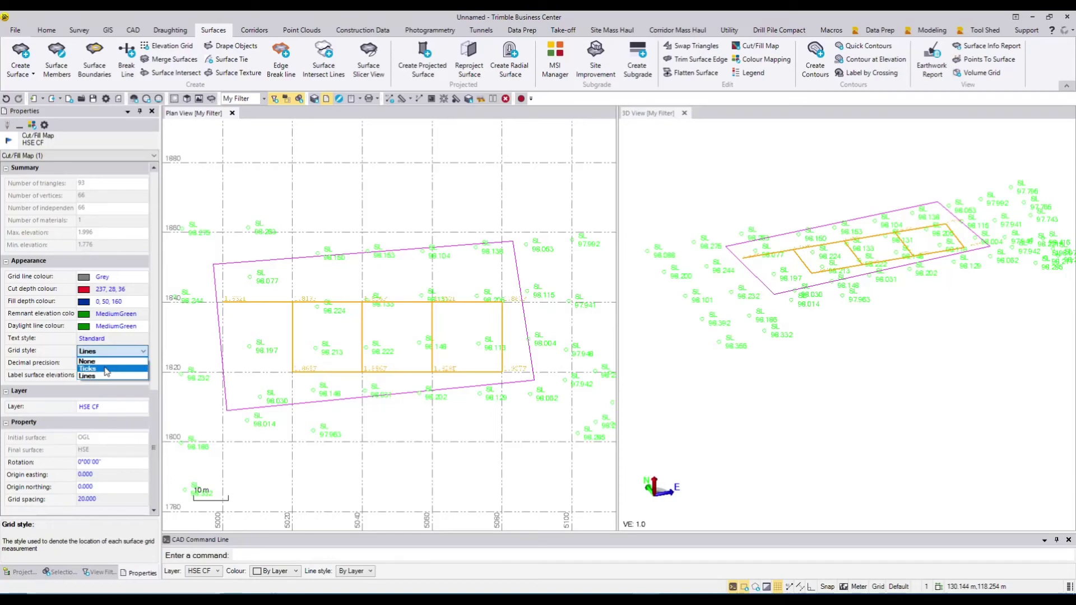
Step: Set the HSE CF map's grid style to Ticks and its decimal precision to 0
left_click(106, 369)
left_click(104, 364)
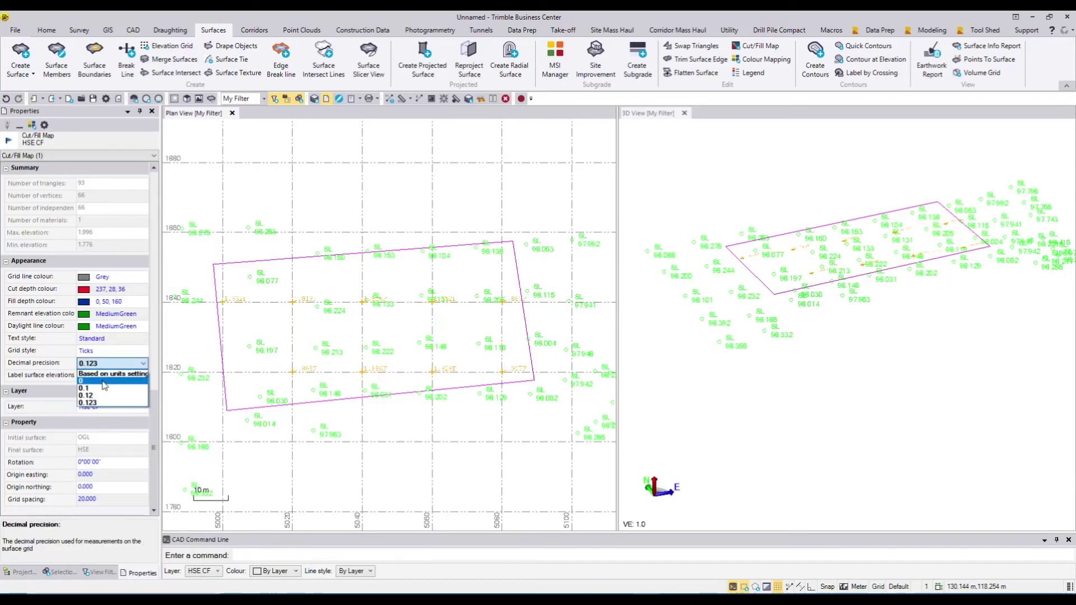
left_click(104, 381)
scroll(359, 301, "up", 5)
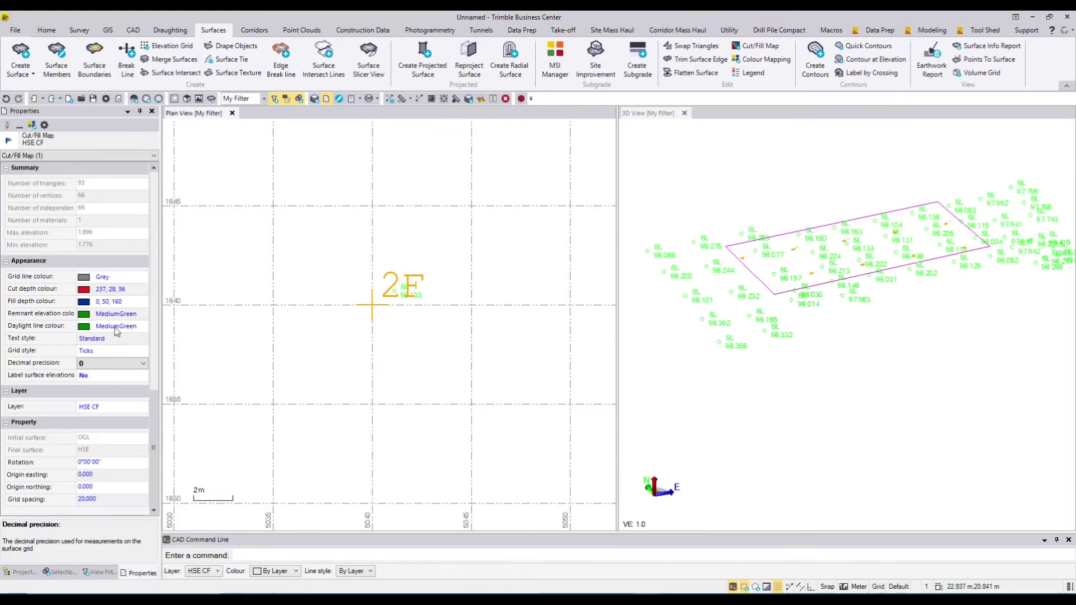
Step: Set the HSE CF map's grid spacing to 10 m
left_click(106, 498)
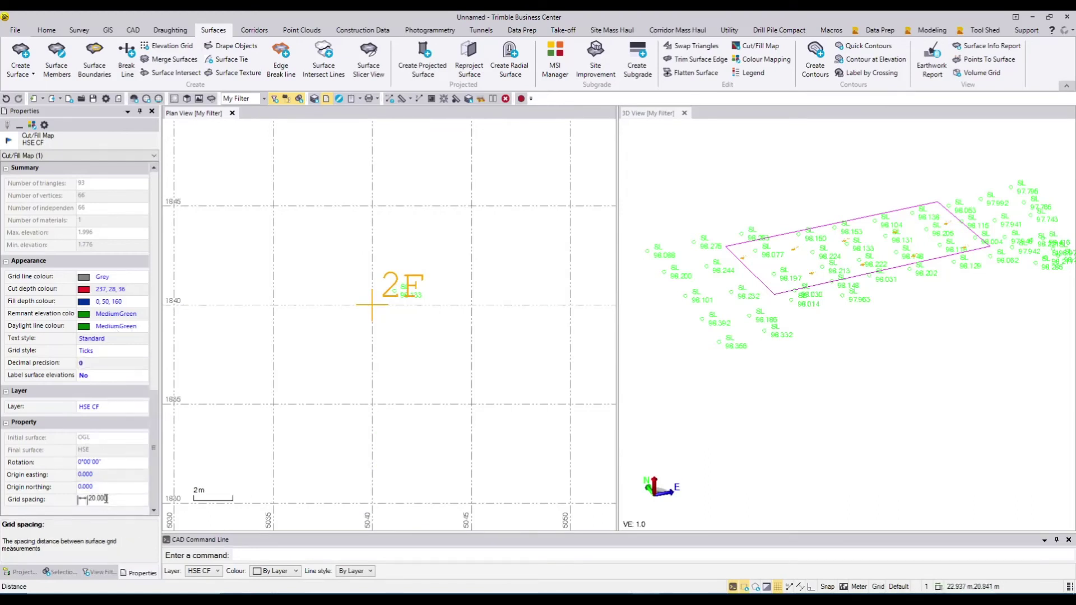
left_click_drag(95, 503, 75, 507)
type("10")
key("Return")
scroll(292, 362, "down", 5)
middle_click_drag(291, 363, 397, 310)
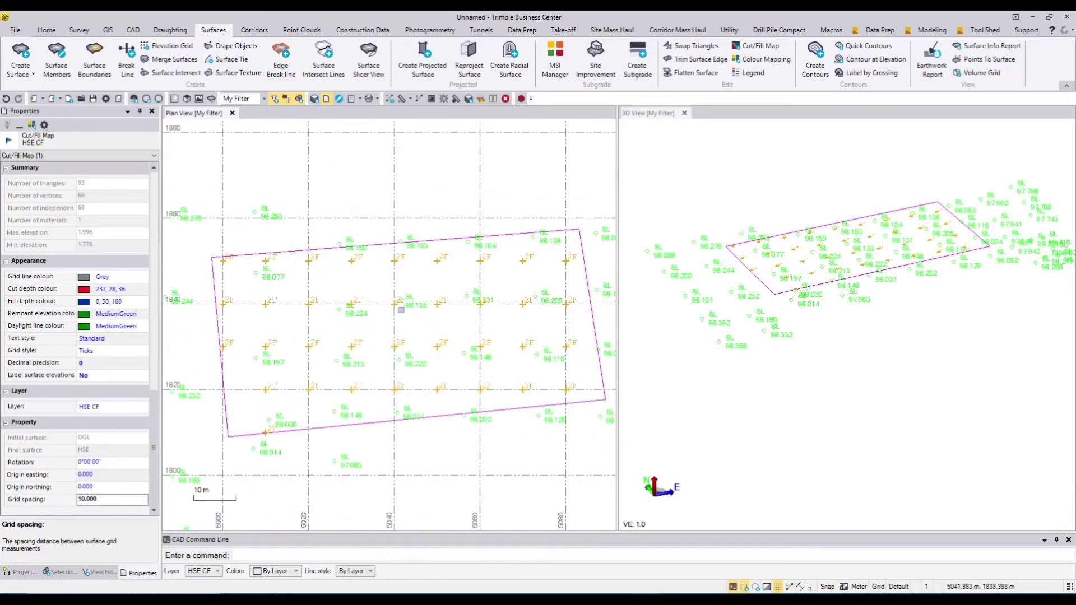
Step: Try rotating the HSE CF map's grid by 30° and by 10°
left_click(107, 462)
type("3")
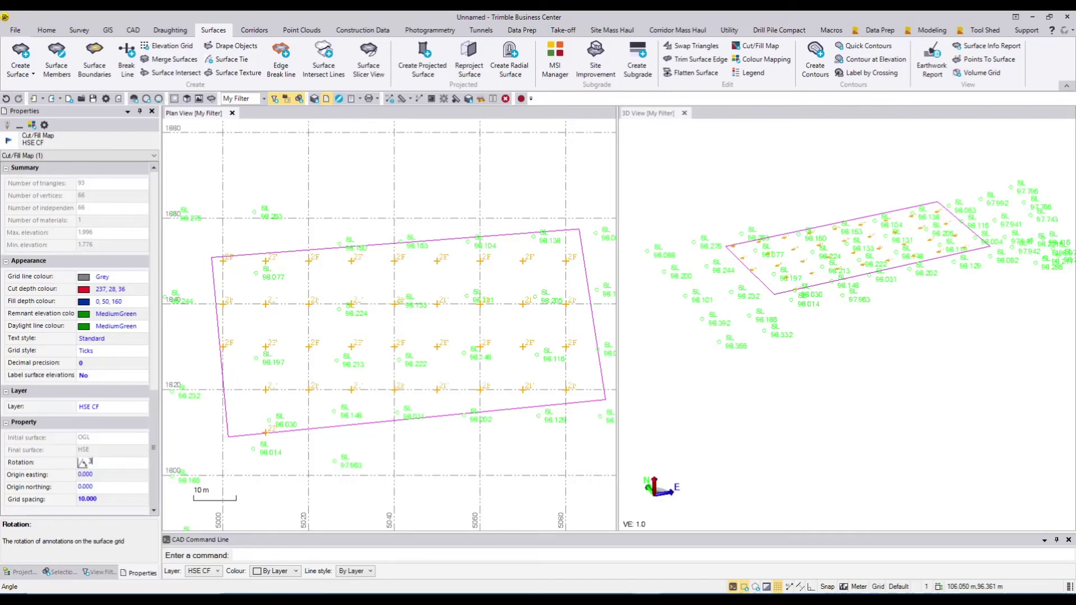
type("0")
key("Return")
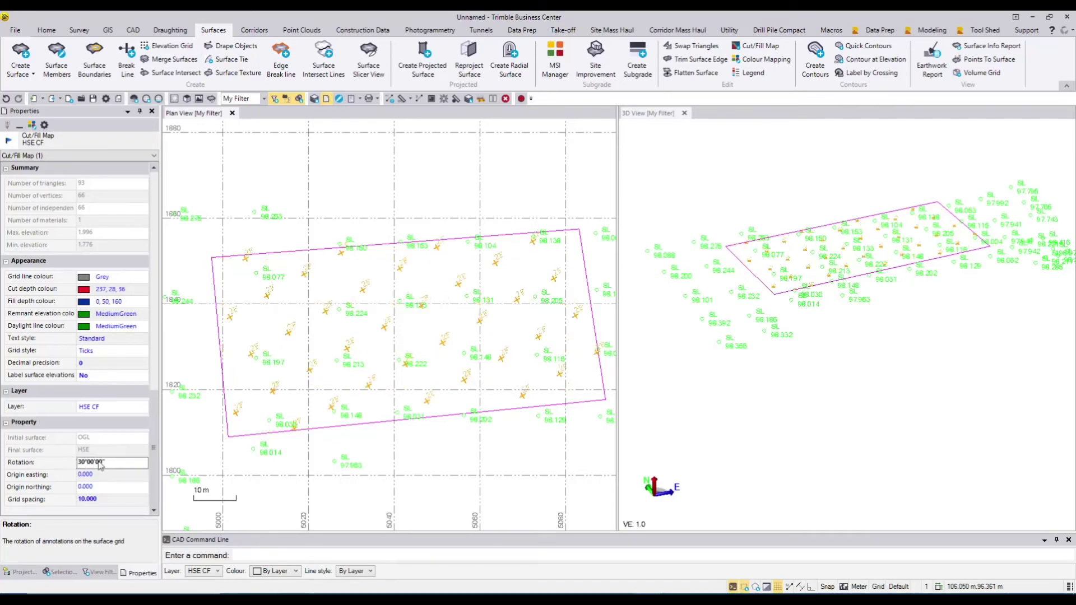
left_click(112, 462)
type("10")
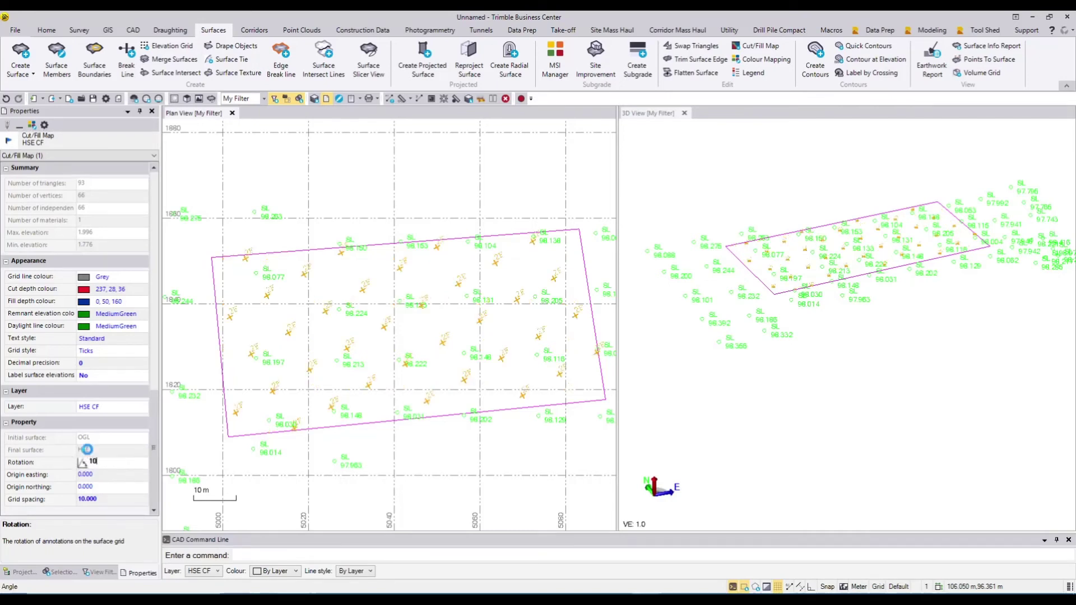
key("Return")
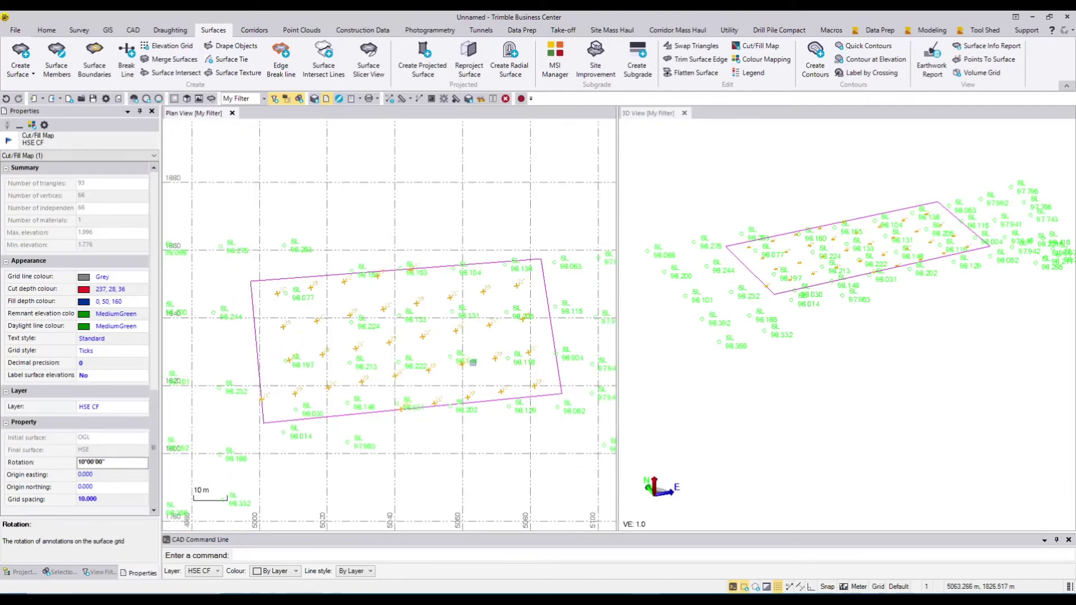
Step: Set the HSE CF map's grid rotation to 8° and check the tick alignment within the HSE boundary
left_click(112, 463)
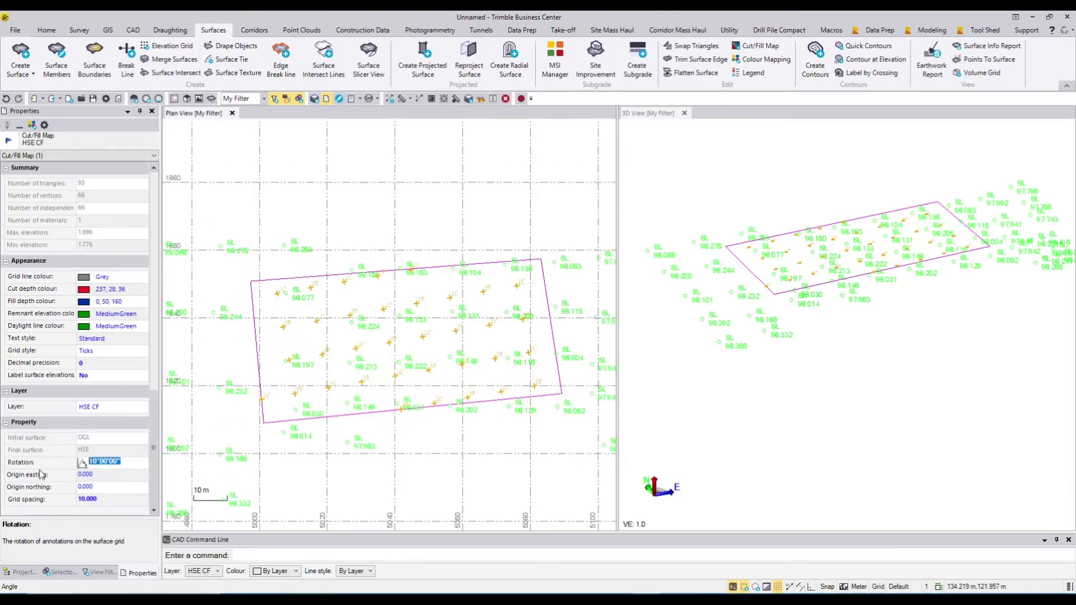
type("8")
key("Return")
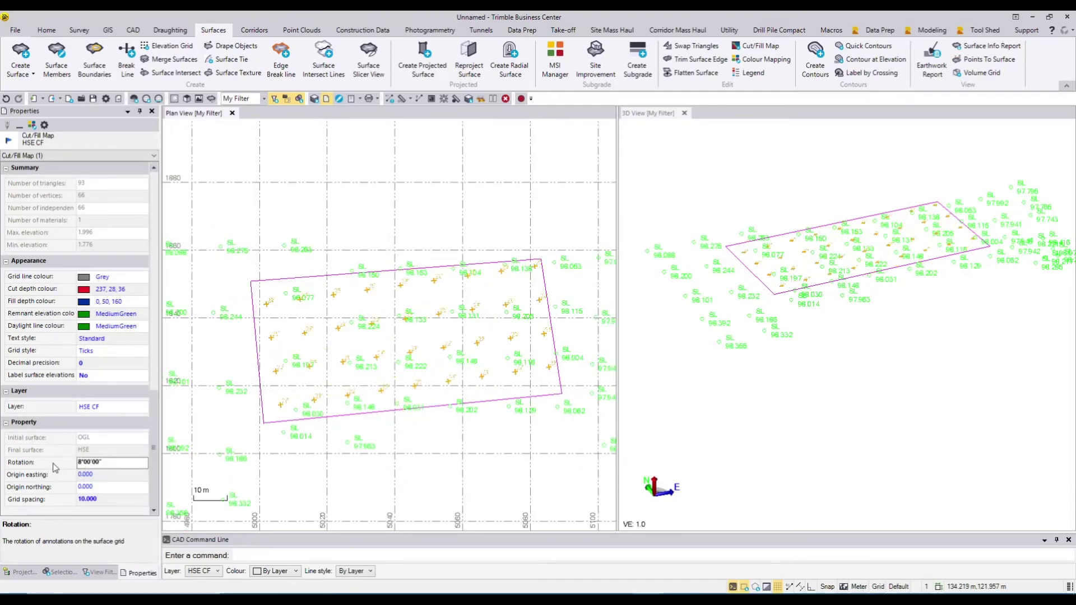
scroll(419, 327, "up", 2)
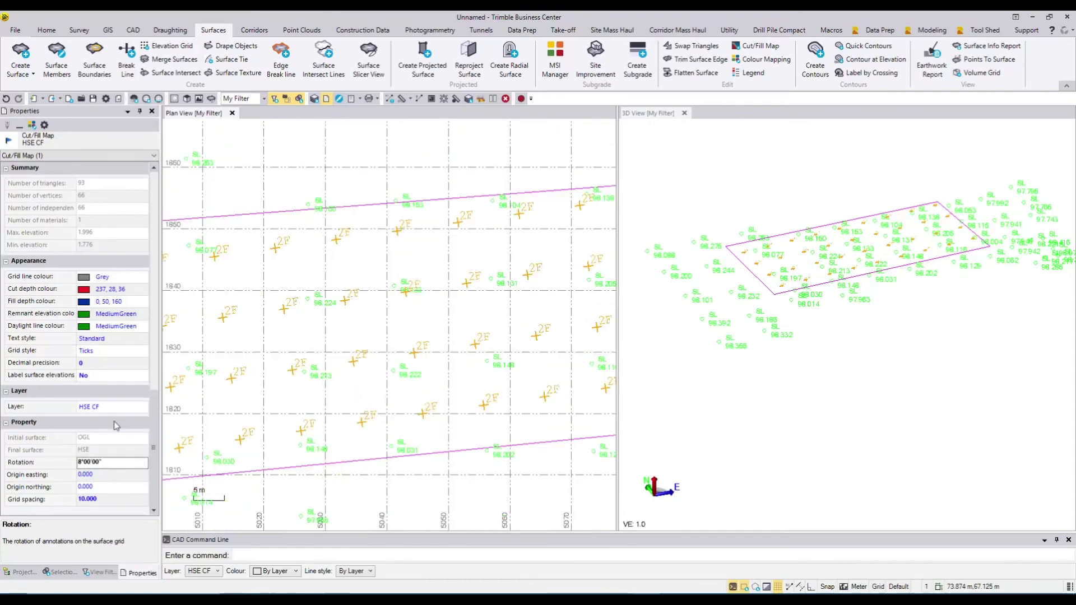
Step: Set the HSE CF map's grid spacing to 5 m and its decimal precision to 0.1
left_click(112, 498)
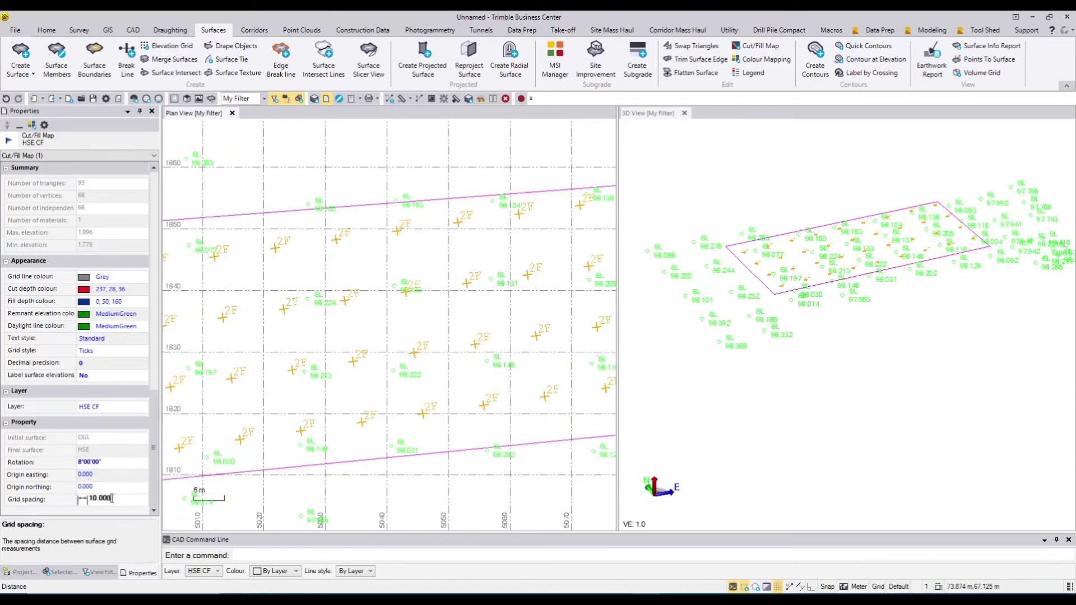
type("5")
key("Return")
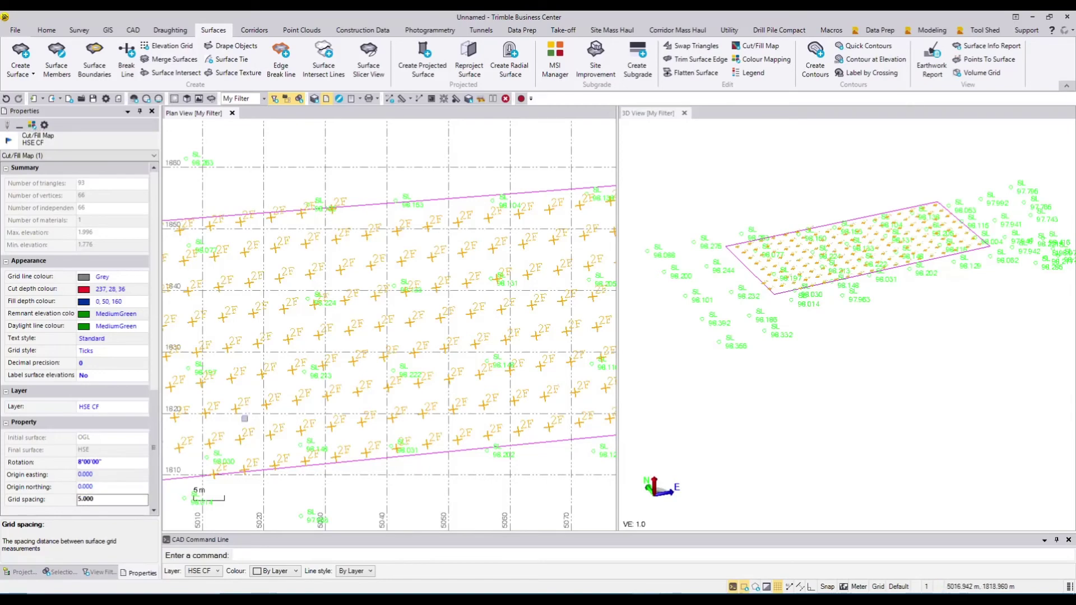
left_click(108, 365)
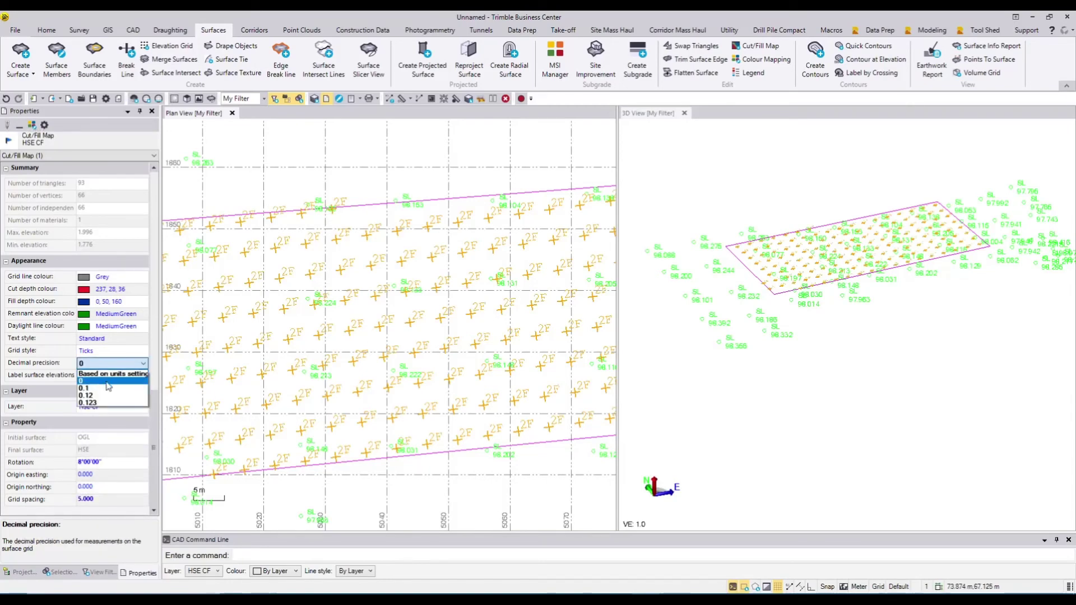
left_click(118, 382)
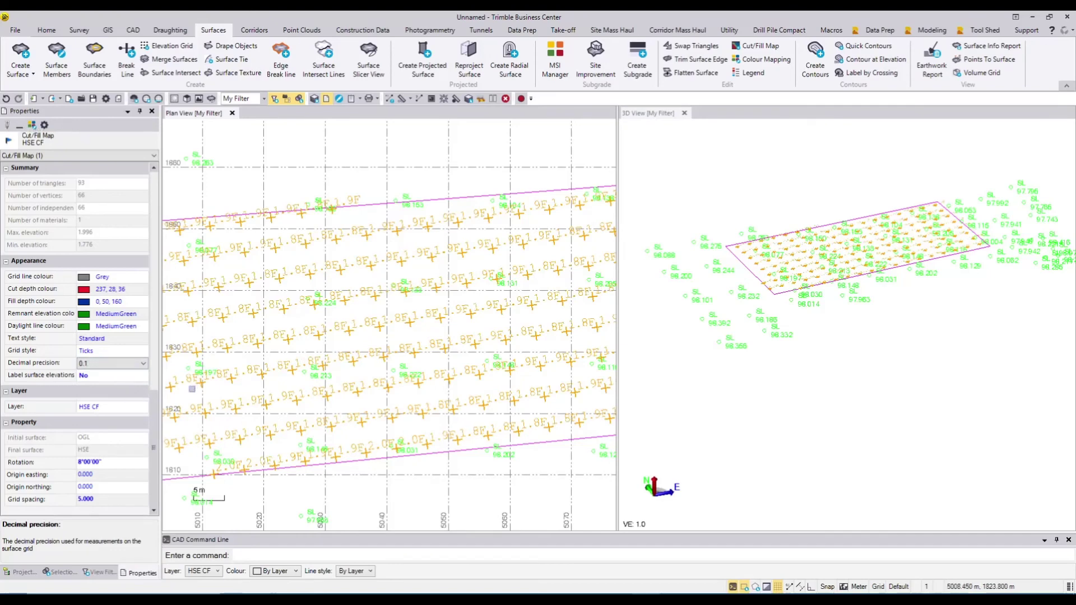
Step: Set the Standard text style's height to 1.5 mm in sheet units for the HSE CF map's labels and inspect them
left_click(114, 339)
left_click(116, 358)
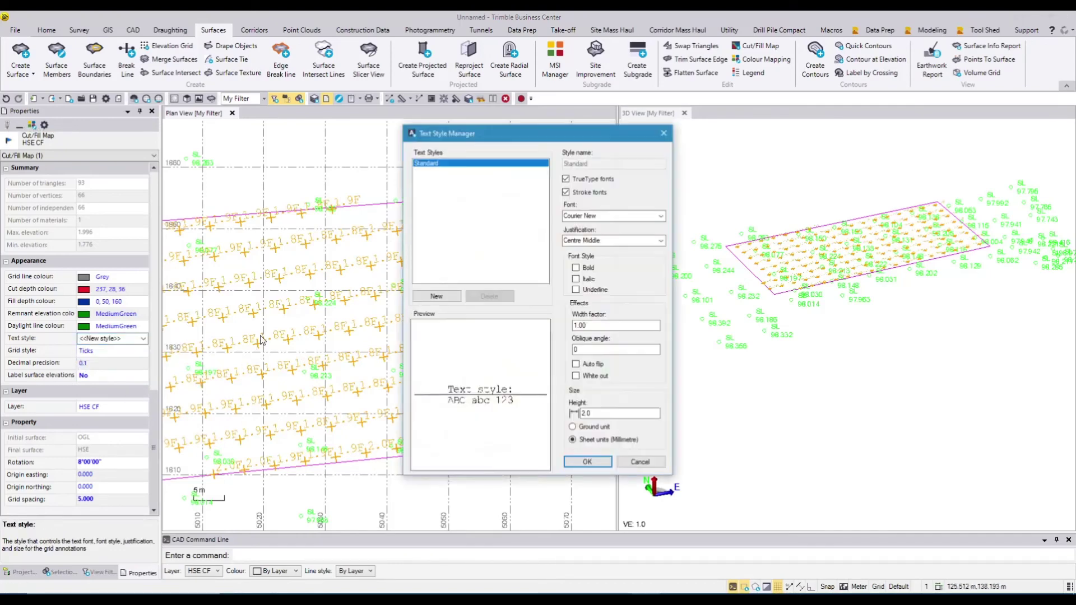
left_click(601, 415)
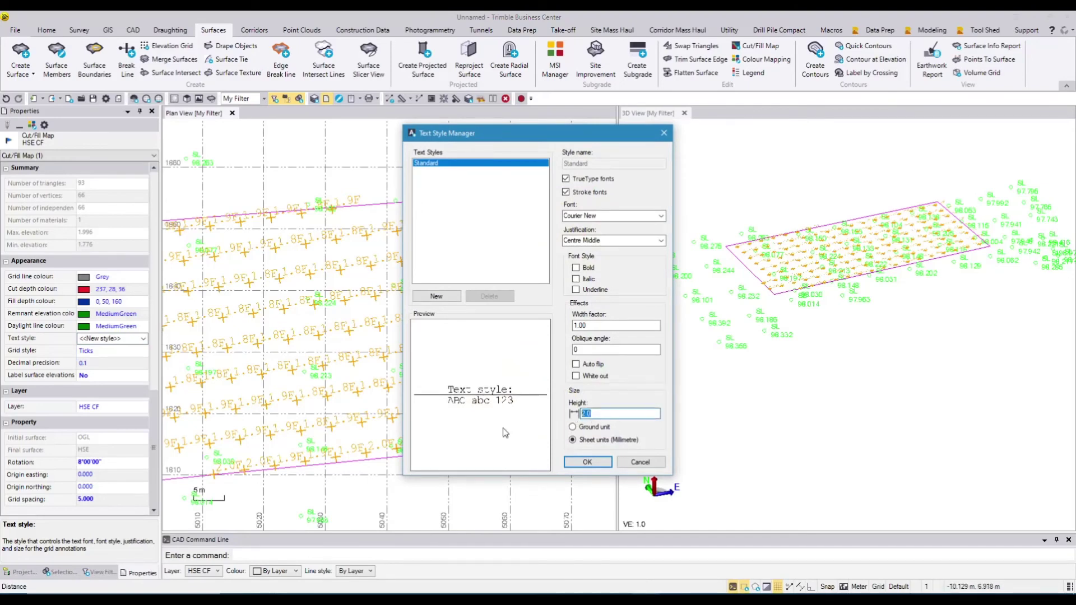
type("1.5")
left_click(587, 462)
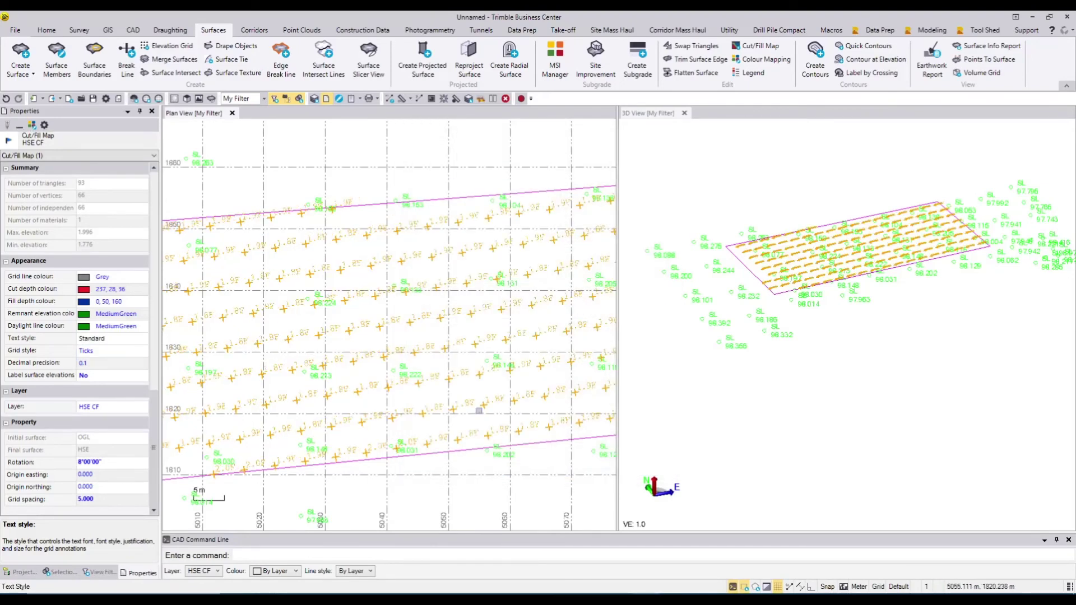
scroll(448, 282, "down", 2)
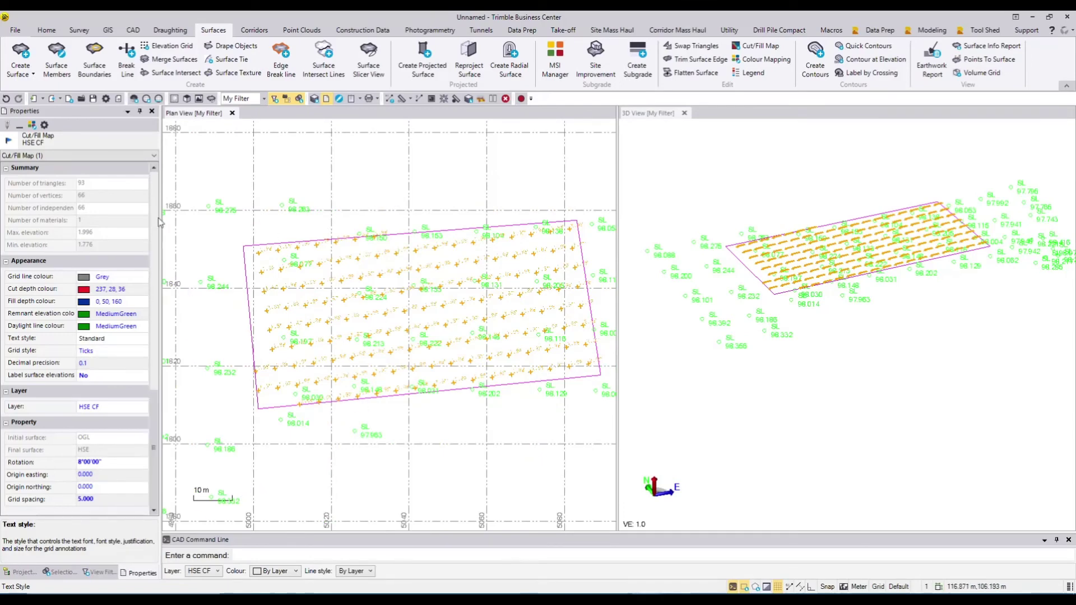
left_click(23, 572)
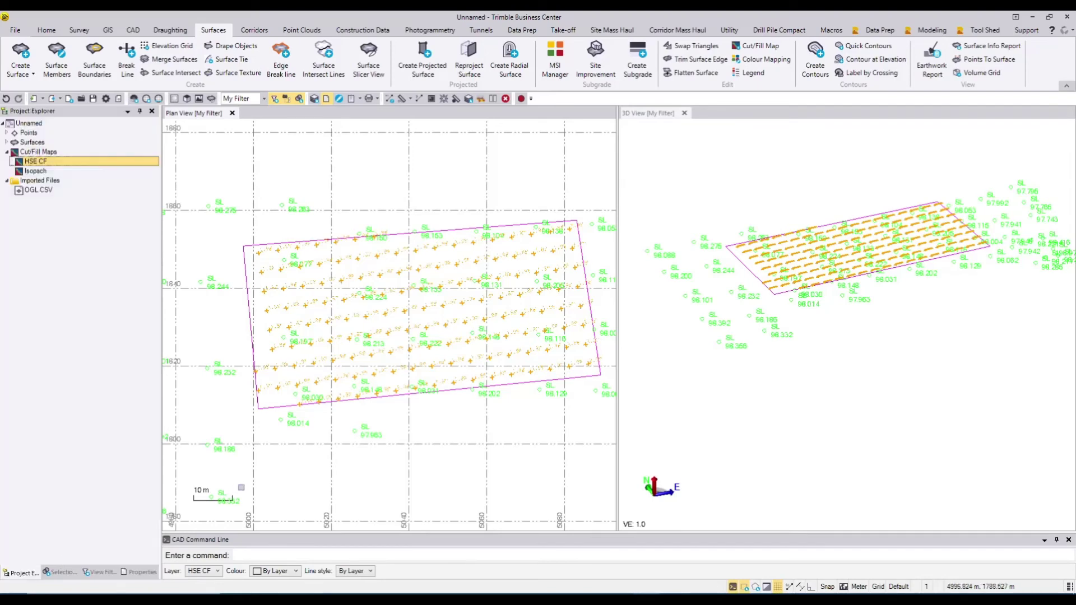
key("Escape")
scroll(381, 362, "up", 5)
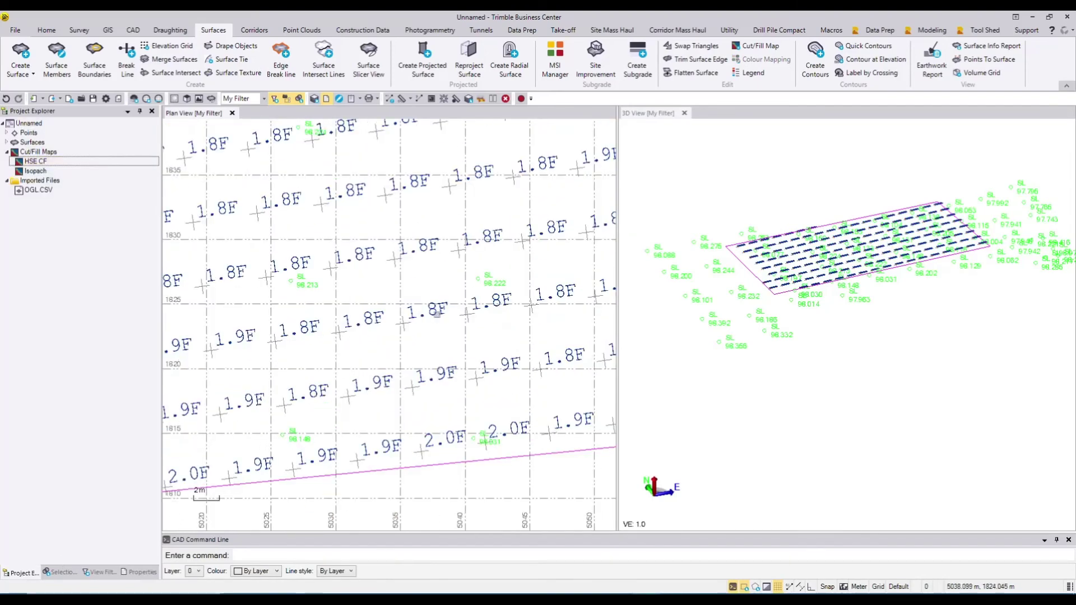
Step: Select the HSE CF cut/fill map and start a CAD export of it with the DWG exporter
left_click(415, 313)
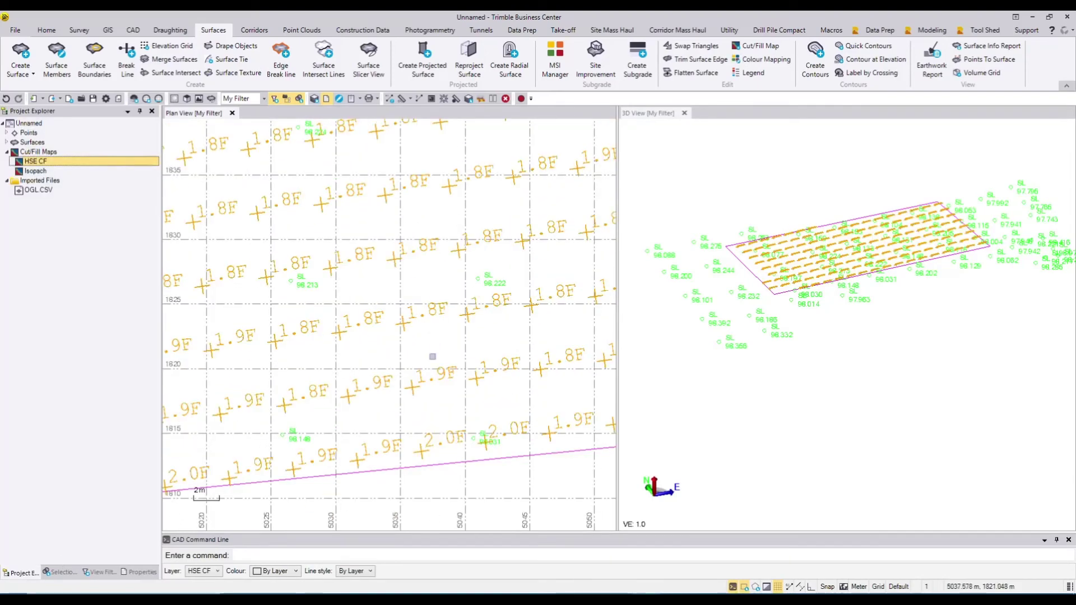
scroll(424, 392, "down", 2)
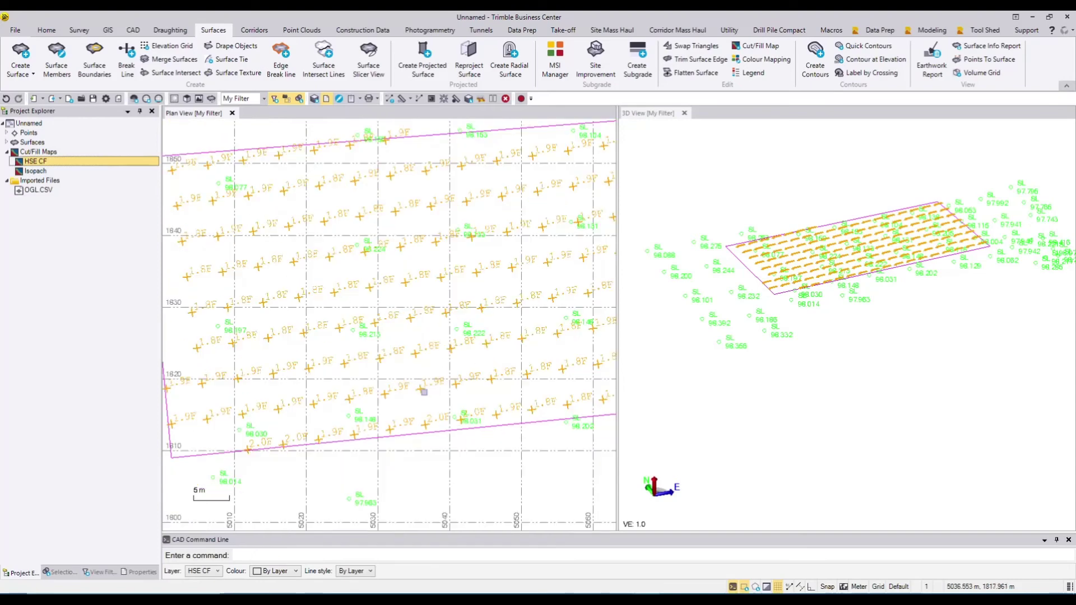
left_click(48, 32)
left_click(52, 53)
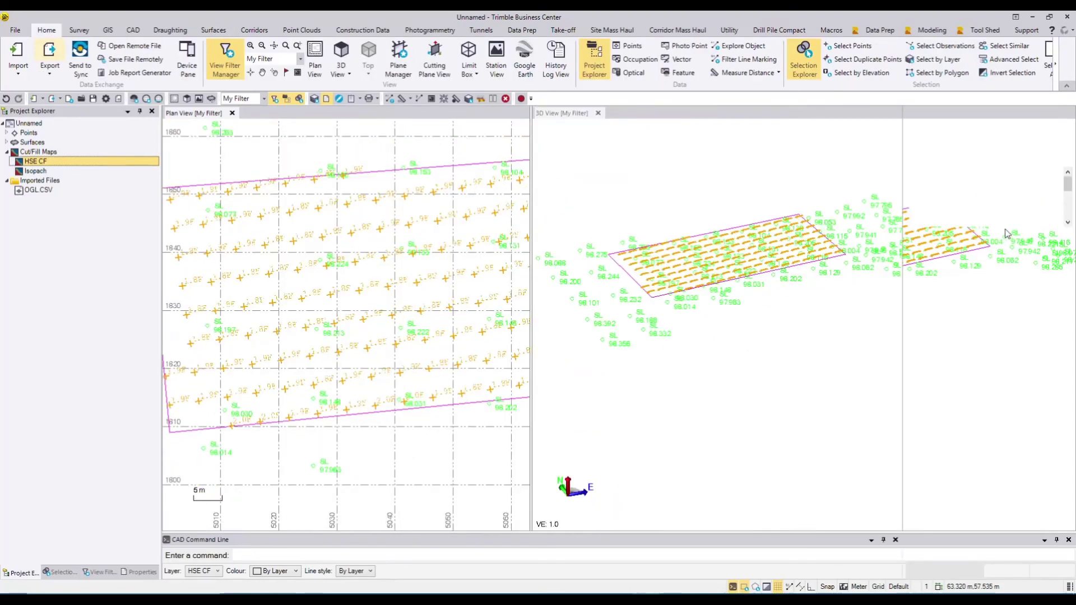
left_click(989, 177)
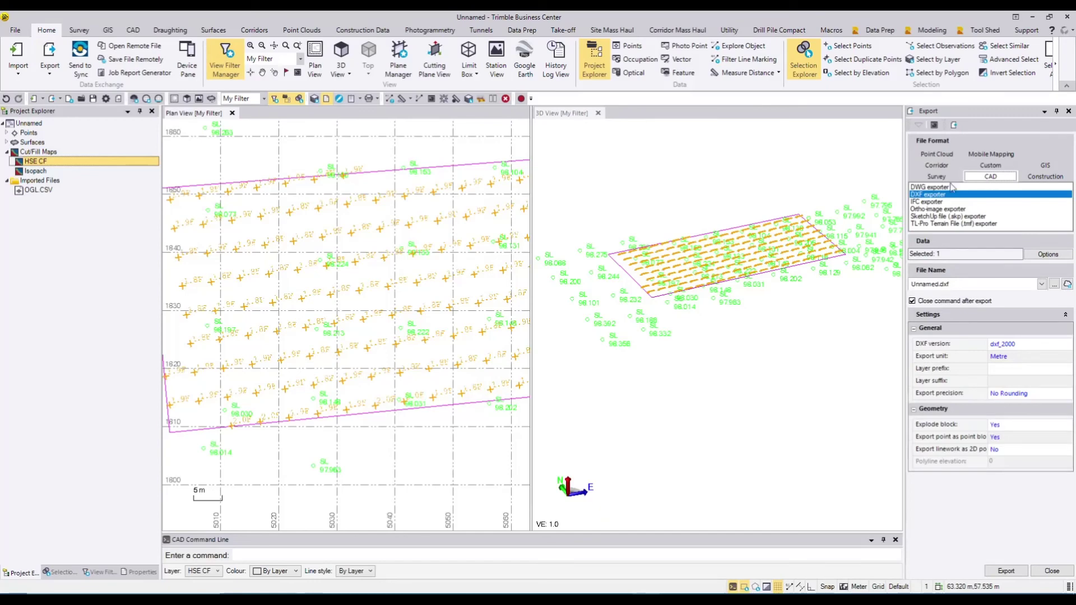
left_click(932, 188)
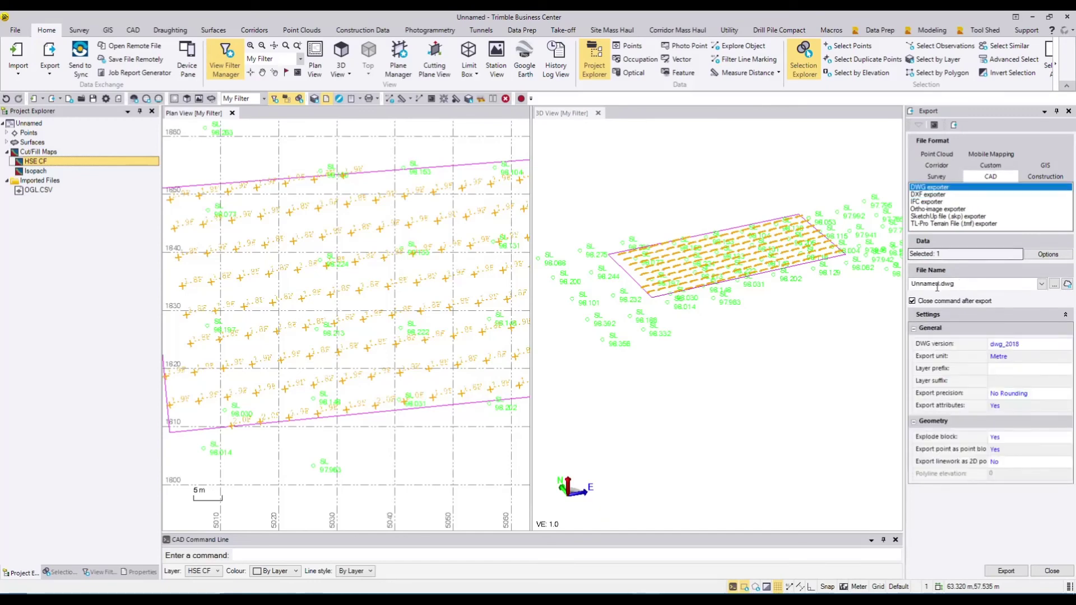
Step: Name the export file HSE CF, set its version to dwg_2000, and export it
type("HSE")
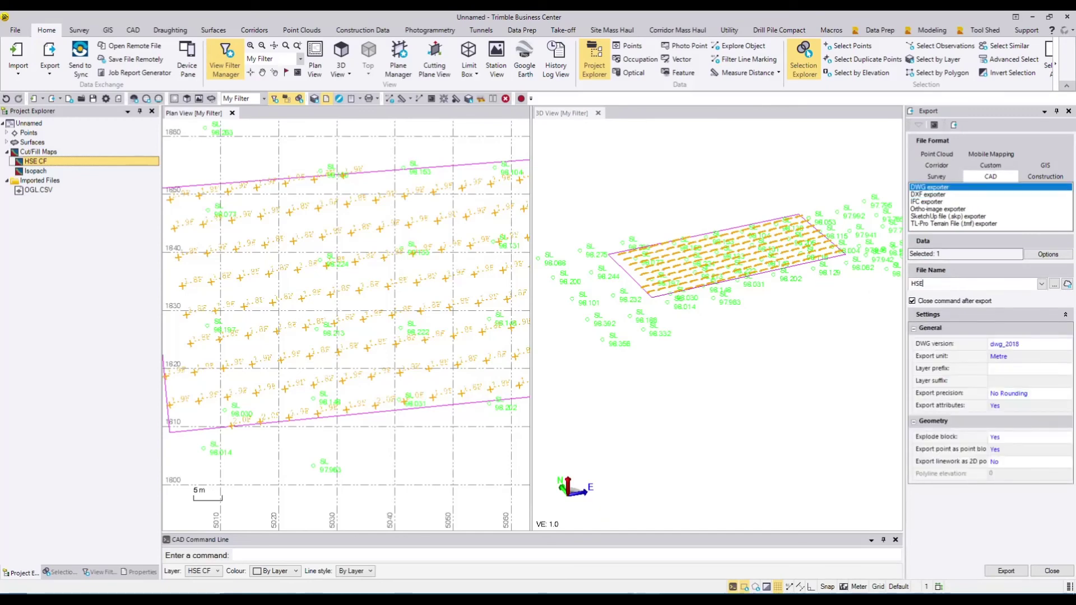
type(" CF")
left_click(1015, 349)
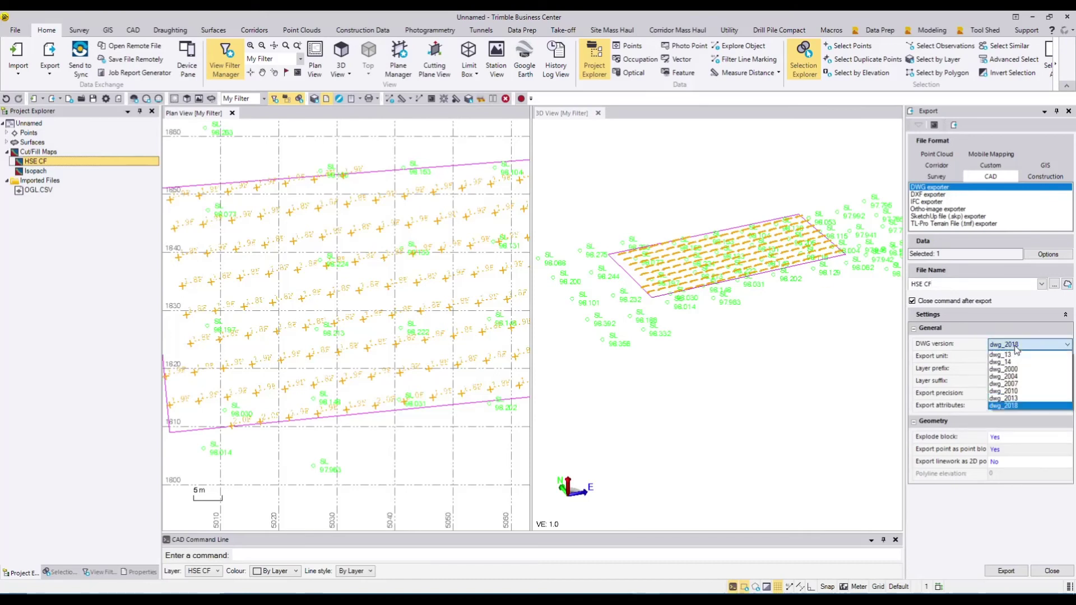
left_click(1014, 371)
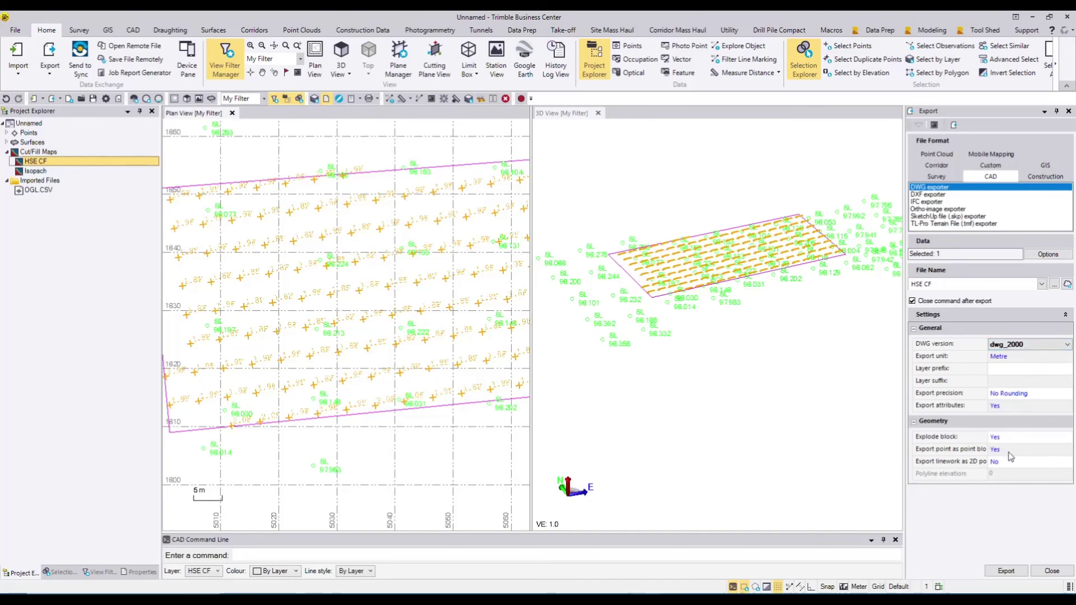
left_click(1015, 571)
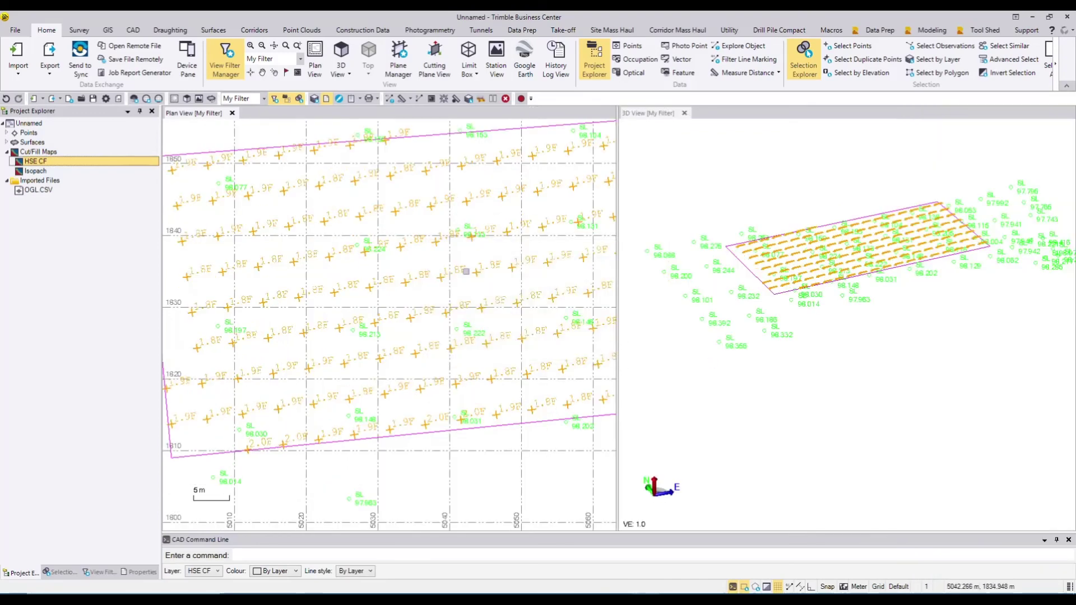
Step: Display the OGL surface and the HSE CF map together for comparison, then hide OGL to leave HSE CF displayed
scroll(375, 307, "down", 5)
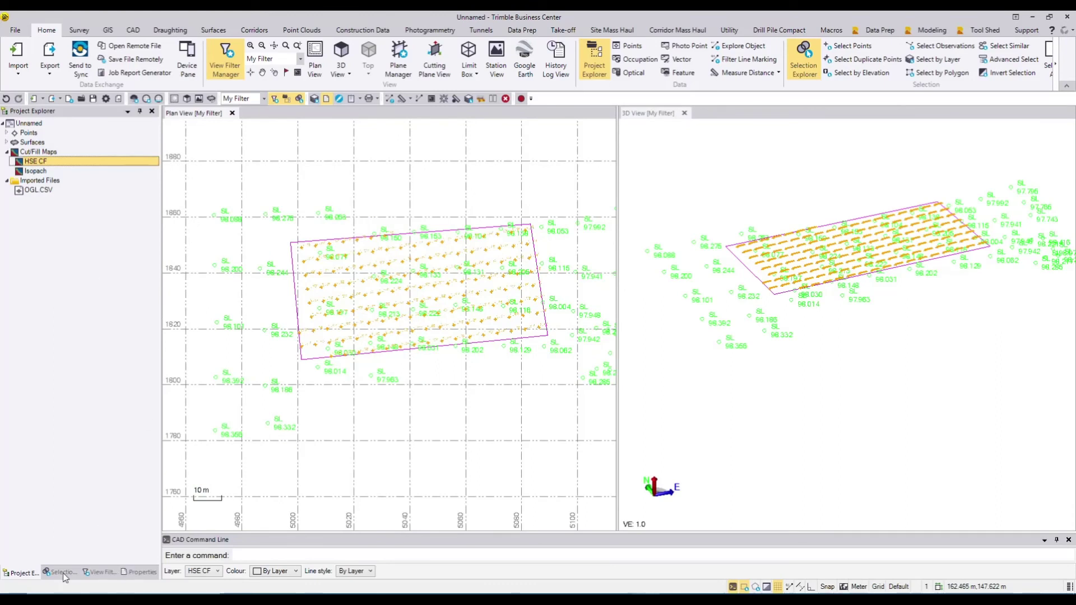
left_click(101, 572)
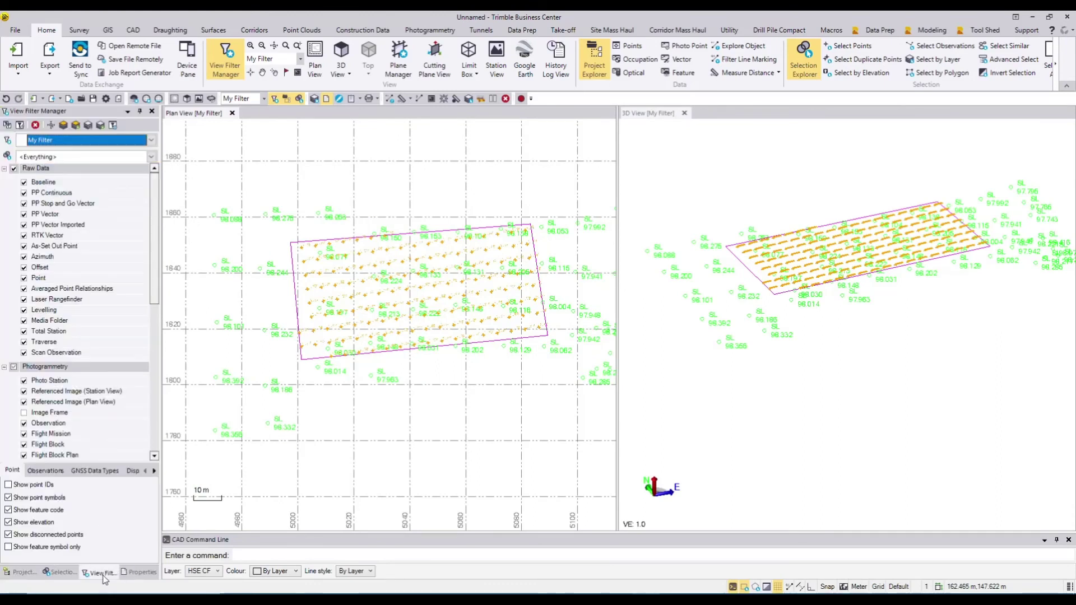
scroll(39, 420, "down", 5)
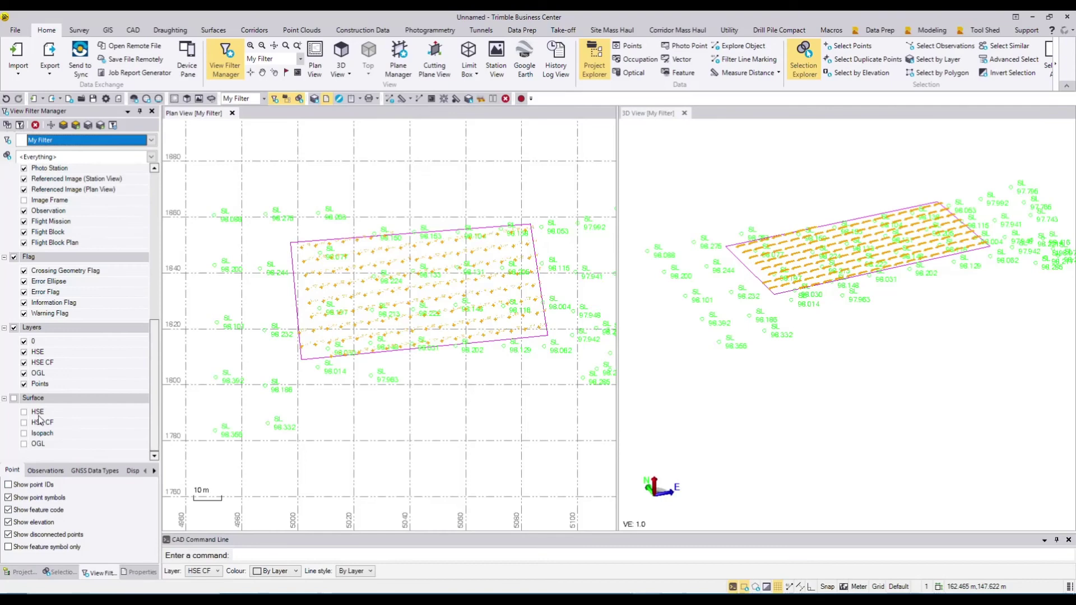
left_click(23, 444)
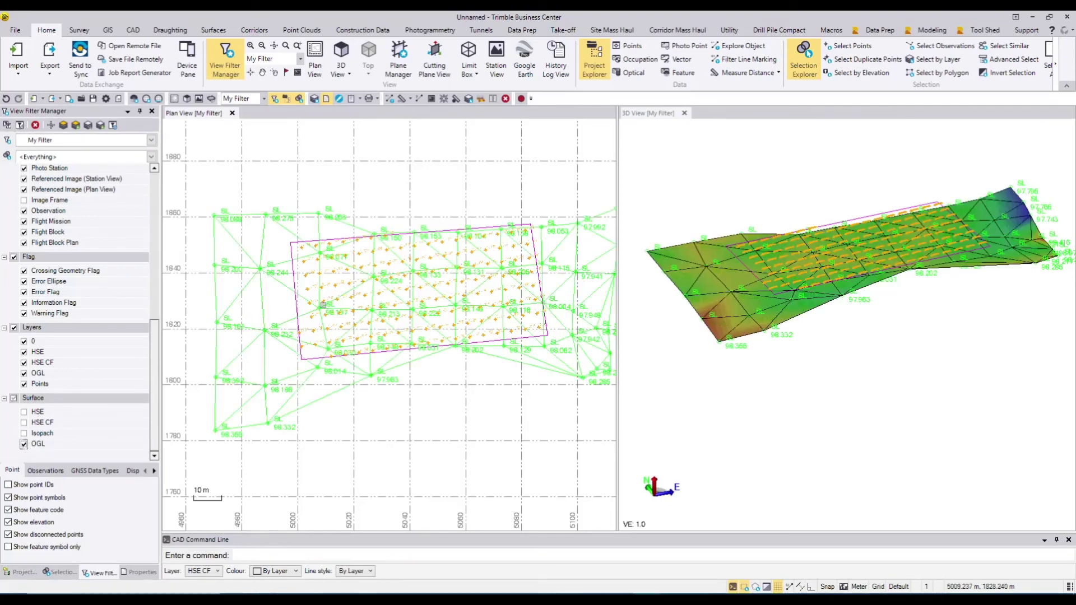
scroll(322, 304, "down", 1)
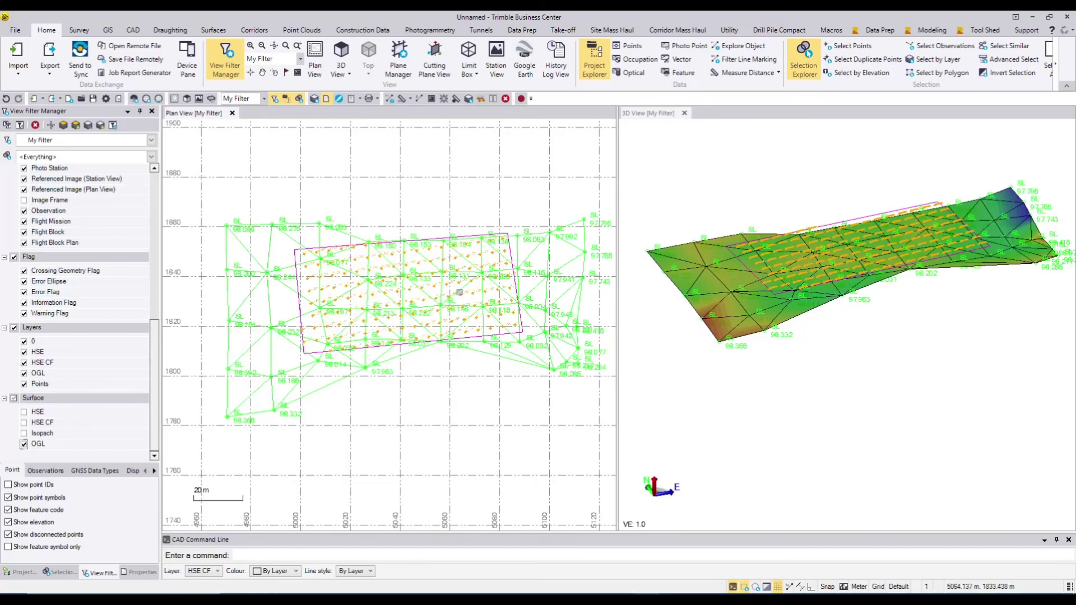
left_click(24, 422)
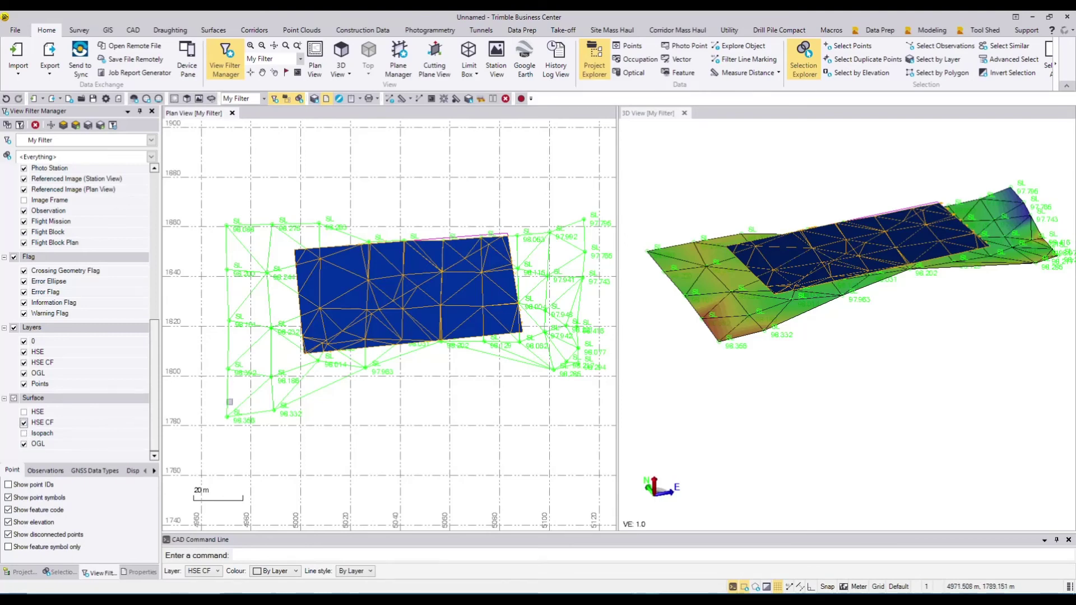
left_click(24, 443)
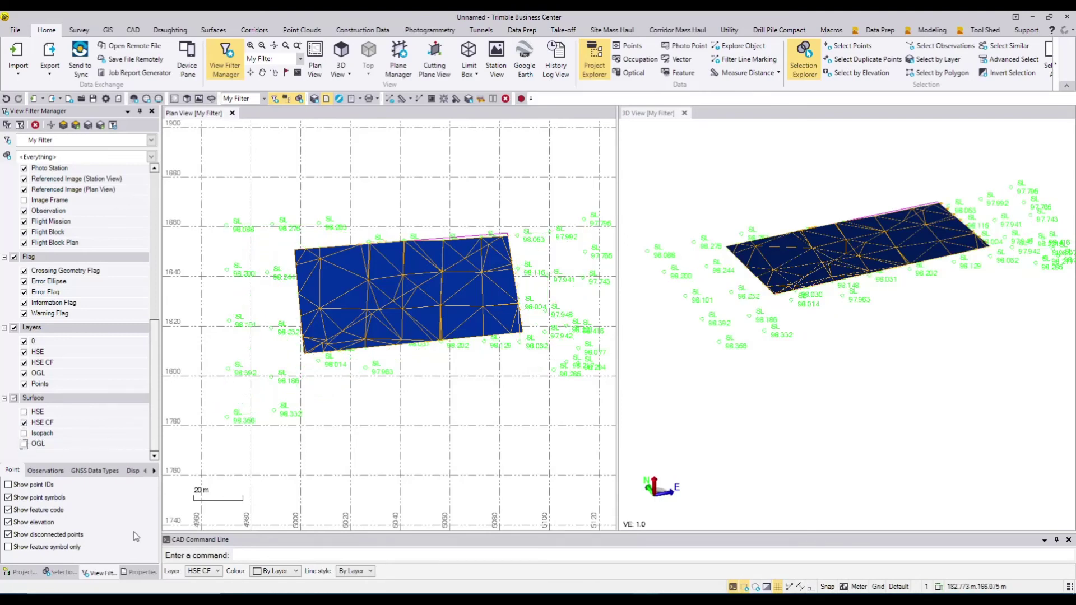
Step: Try displaying the HSE CF map's wireframe in the plan view and inspect its triangles
left_click(147, 572)
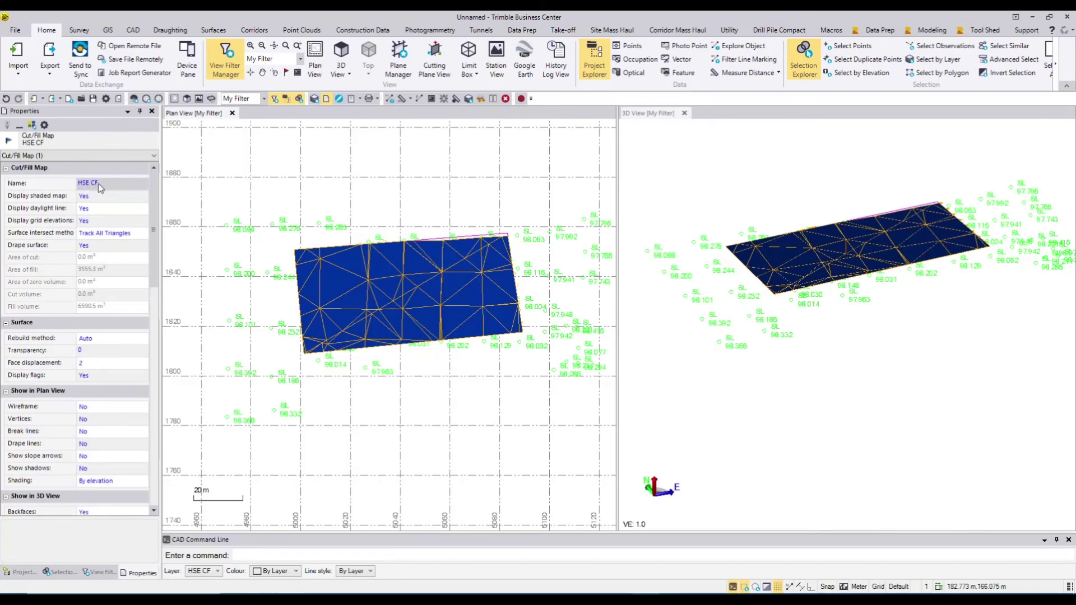
scroll(77, 320, "down", 2)
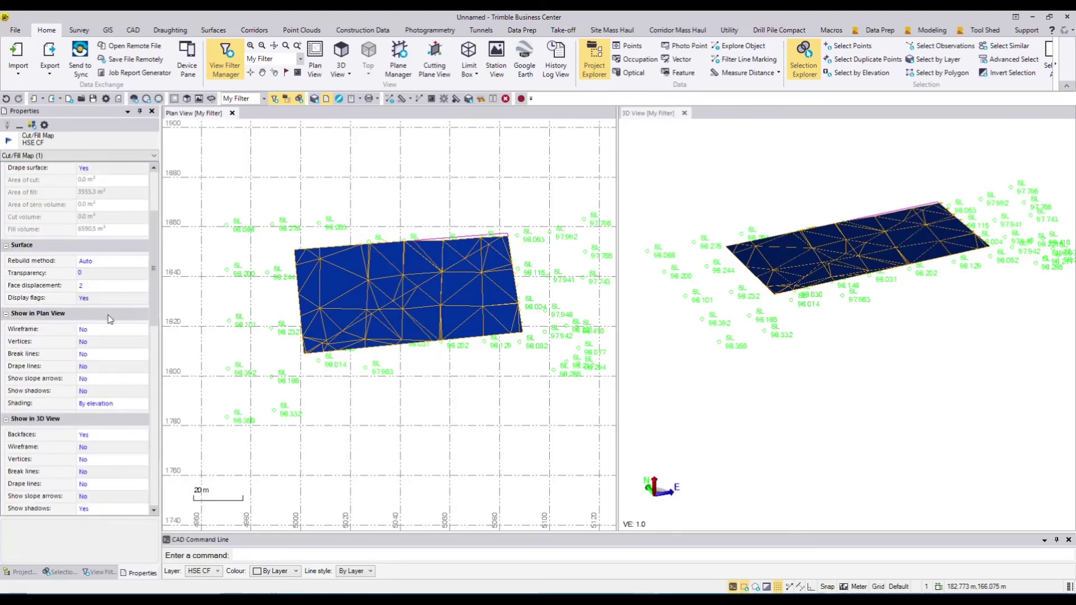
scroll(109, 325, "down", 2)
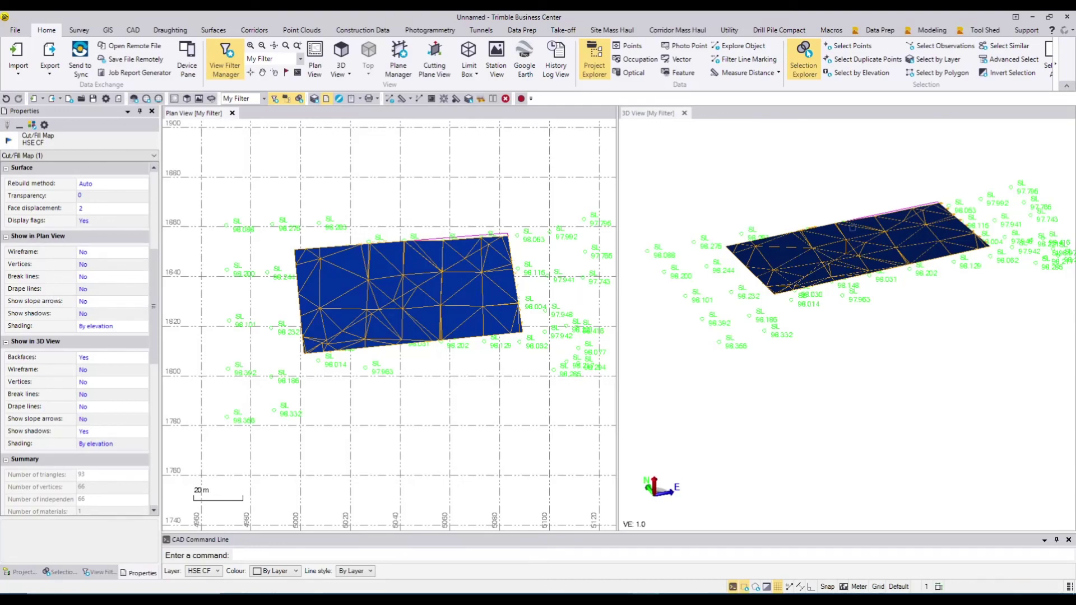
scroll(870, 232, "up", 3)
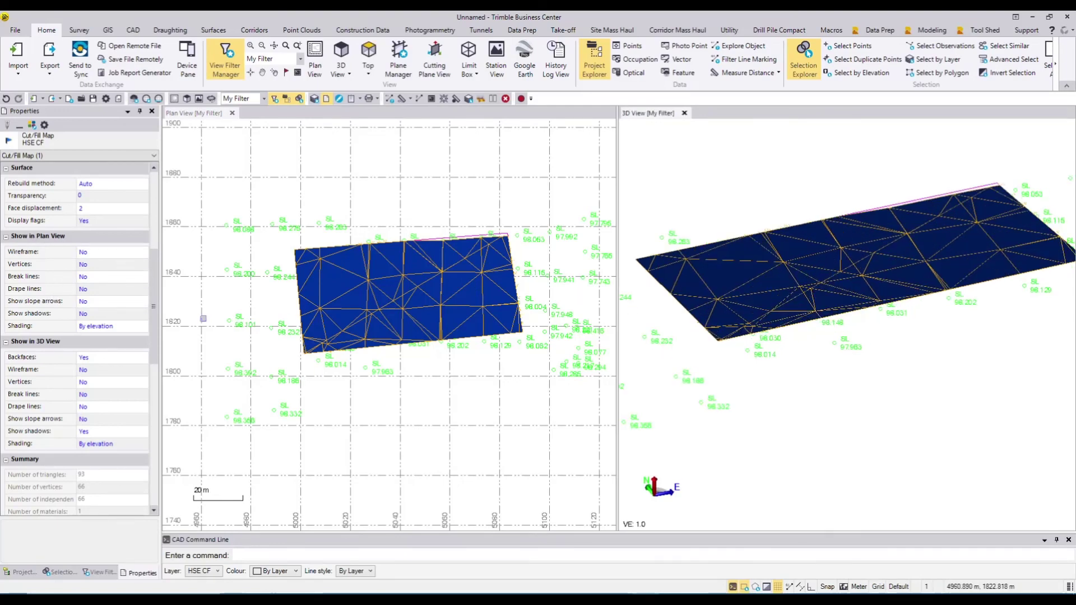
left_click(112, 252)
left_click(89, 273)
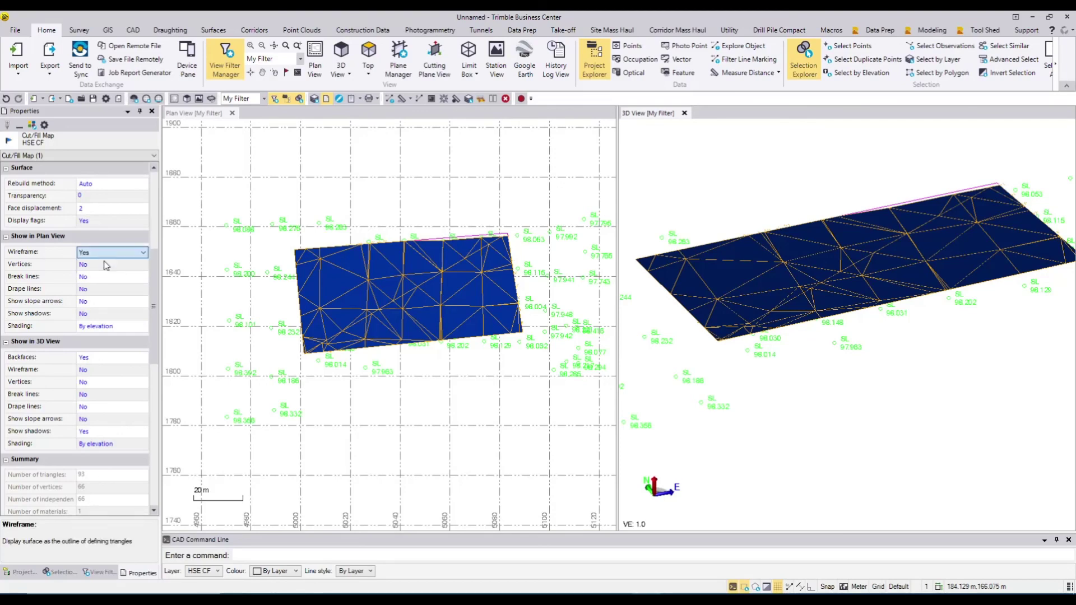
key("Escape")
scroll(412, 364, "up", 3)
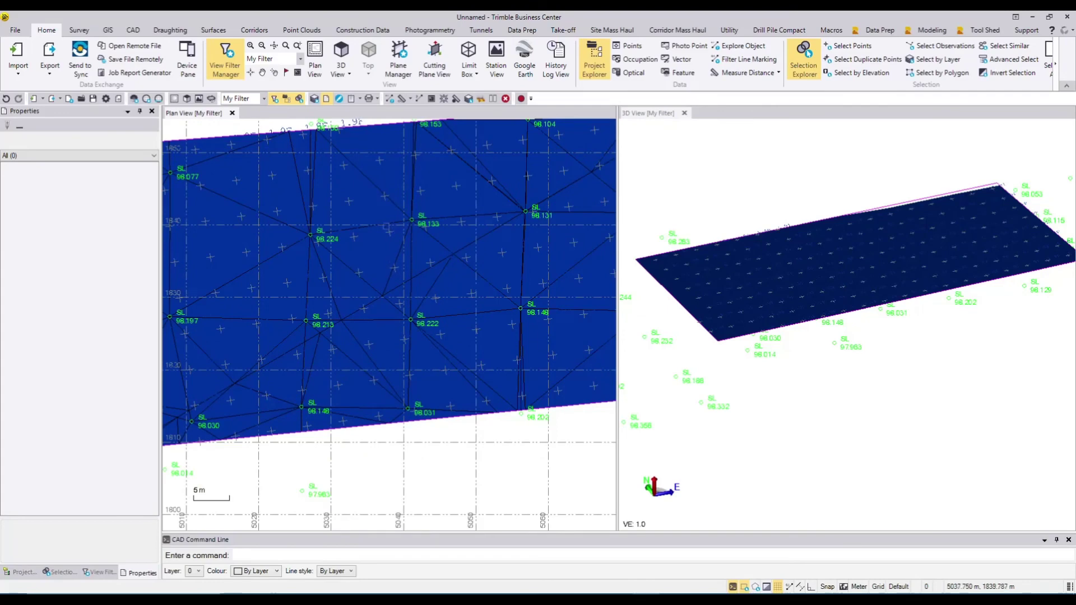
Step: Turn off the HSE CF map's wireframe in the plan view
left_click(381, 224)
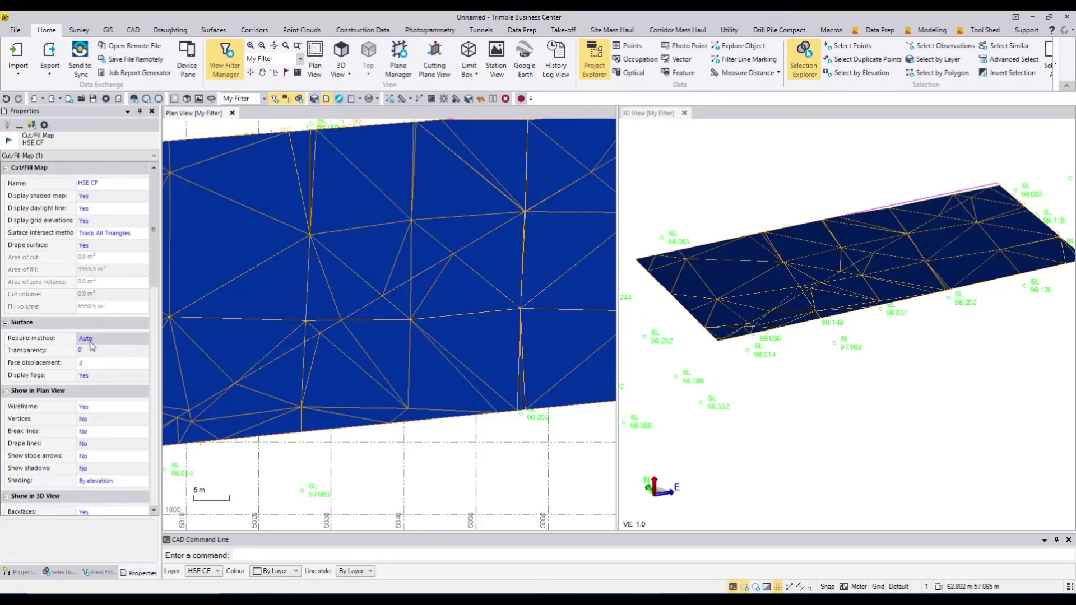
scroll(99, 344, "down", 3)
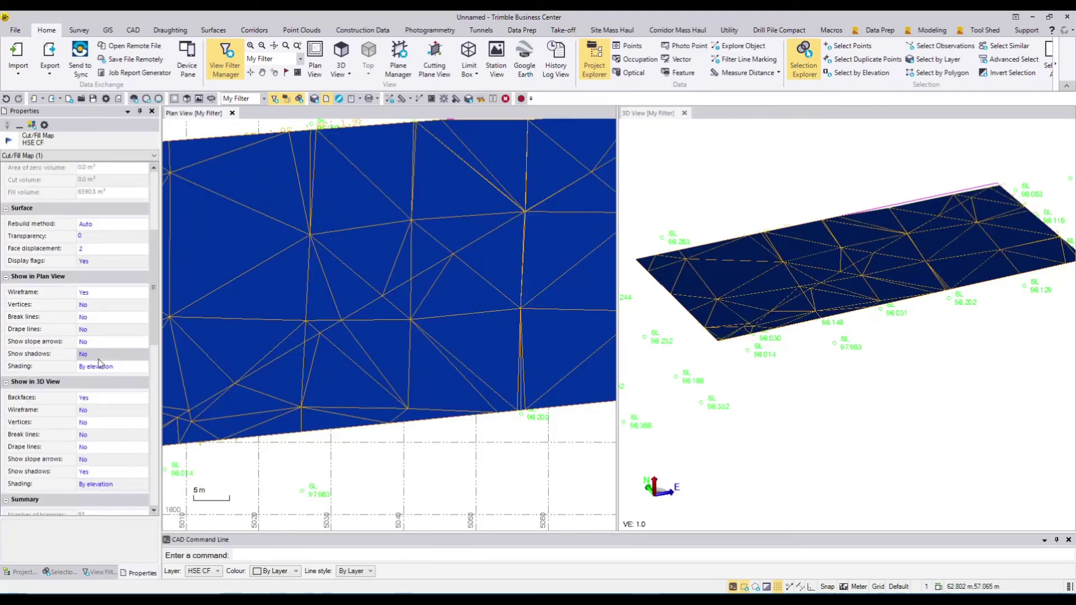
left_click(102, 293)
left_click(102, 301)
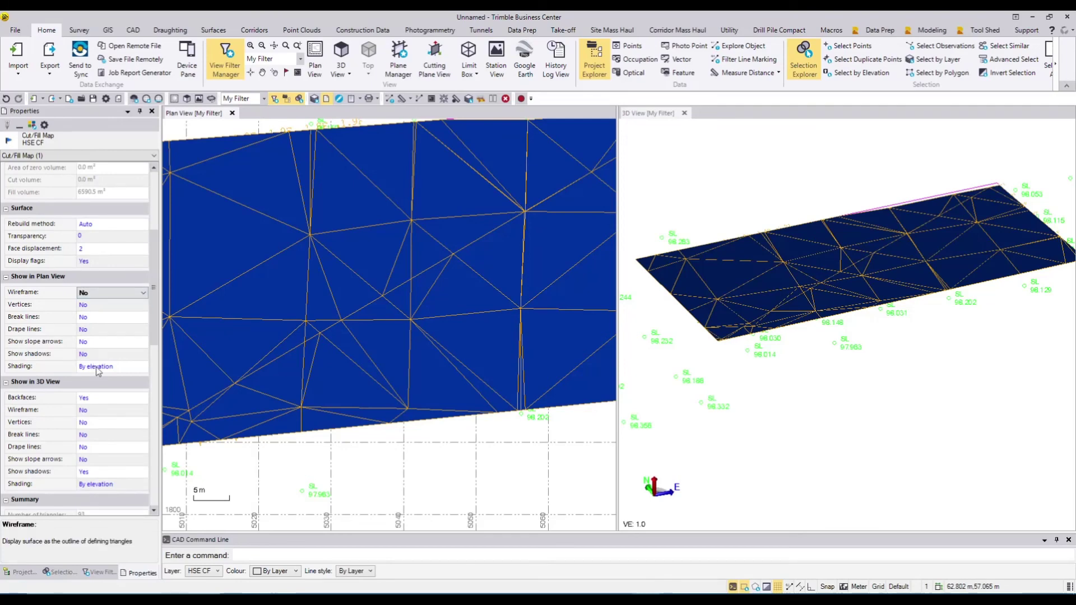
Step: Try plan view shading by surface colour and by material on the HSE CF map, then restore shading by elevation
left_click(97, 368)
left_click(106, 384)
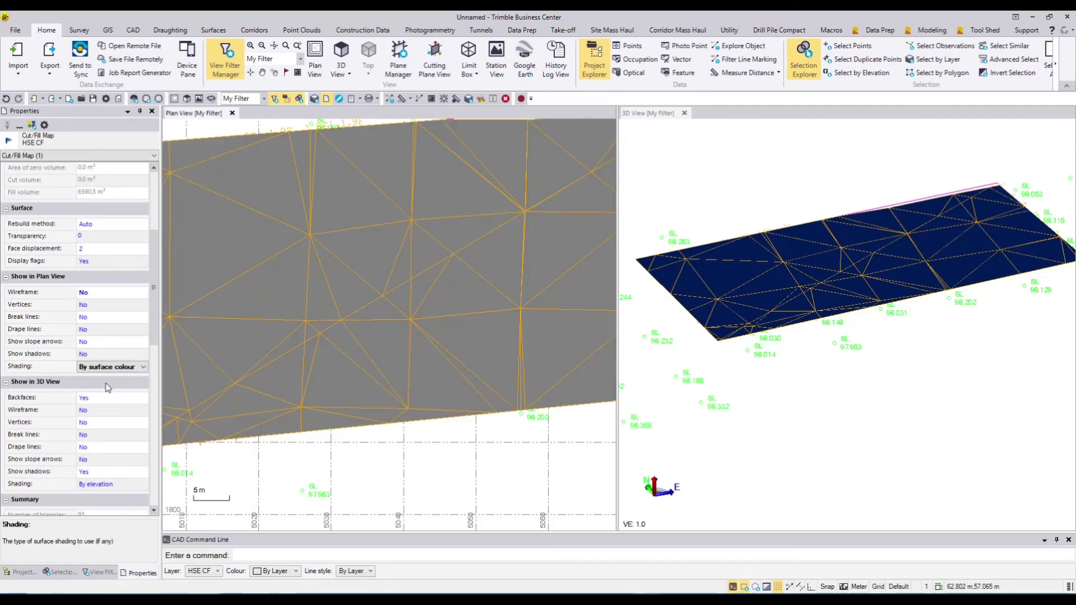
left_click(107, 368)
left_click(110, 399)
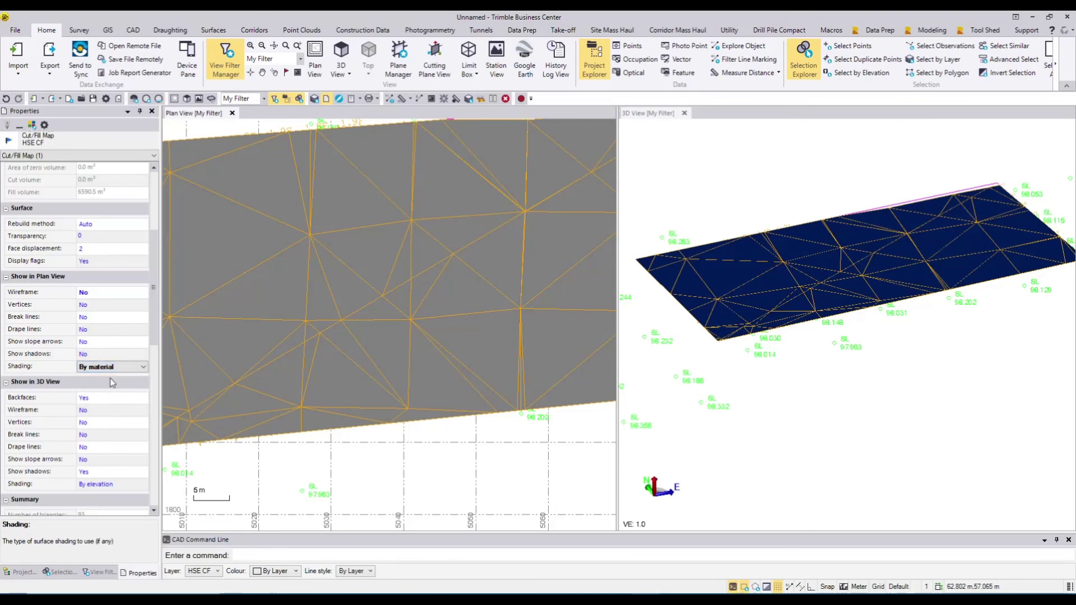
left_click(112, 370)
left_click(107, 387)
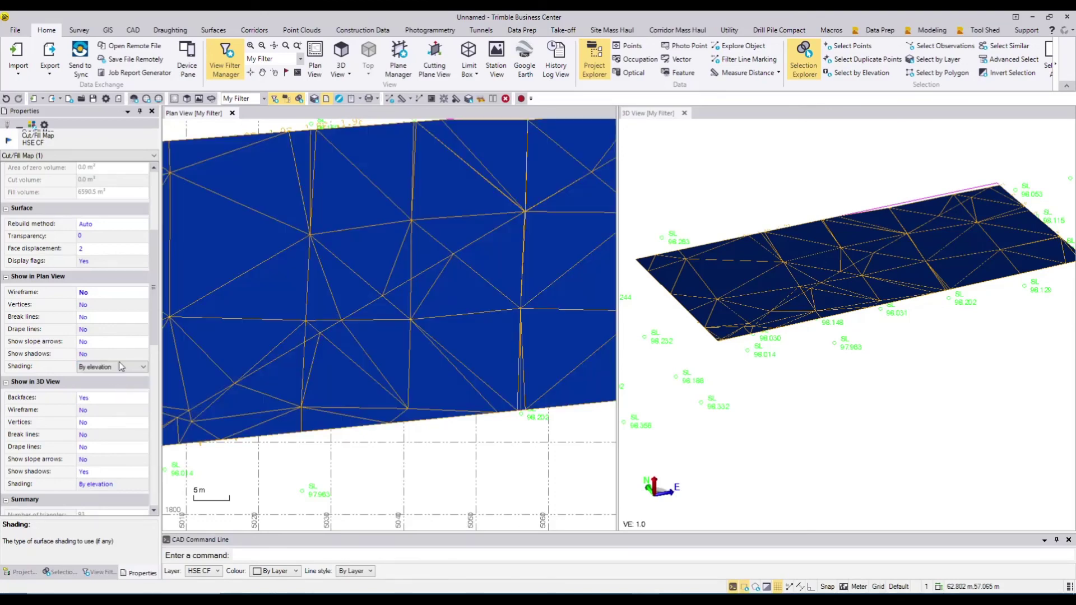
scroll(121, 362, "down", 2)
scroll(118, 369, "down", 4)
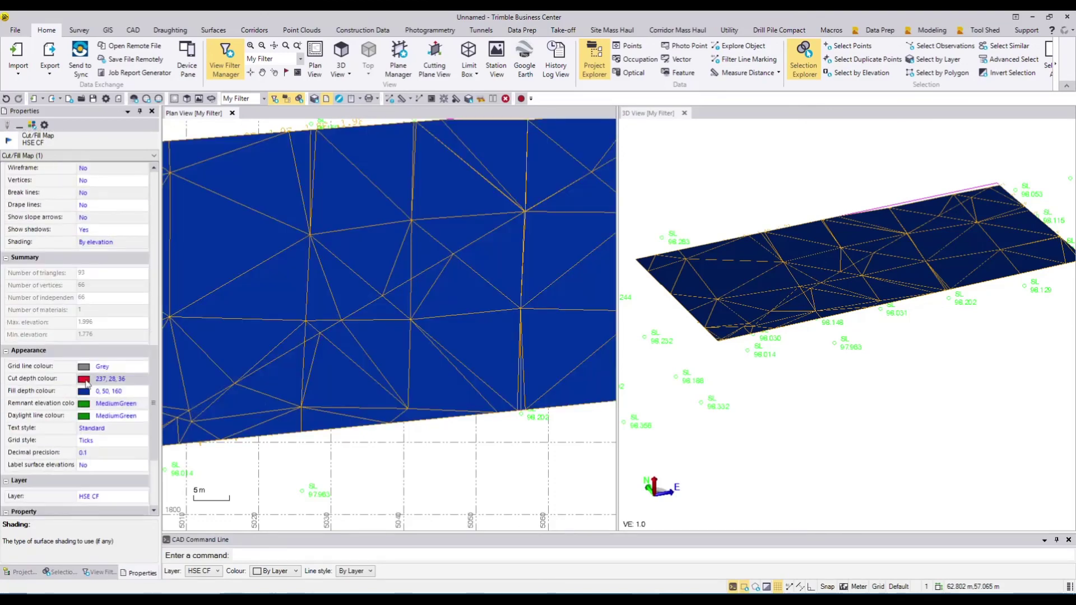